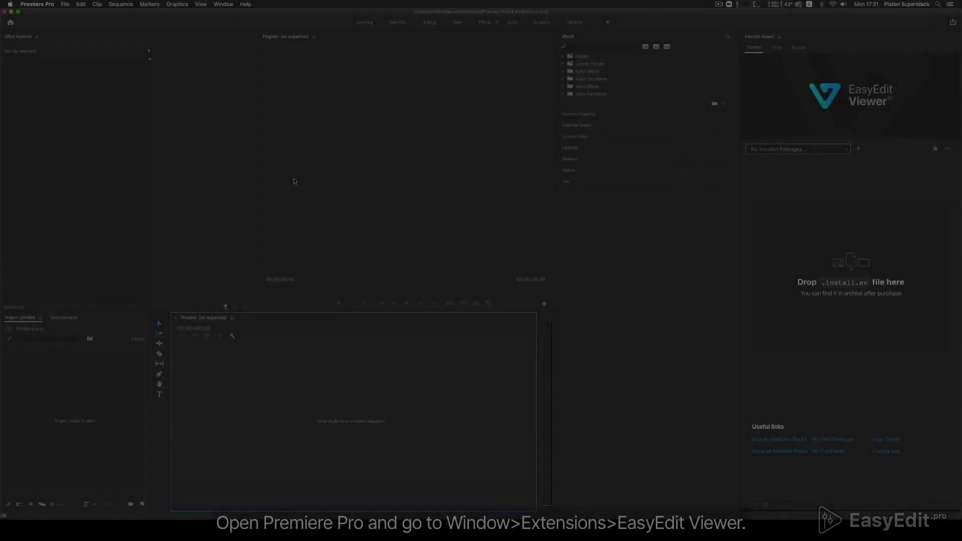
# Open the EasyEdit Viewer extension in Premiere Pro
pyautogui.click(224, 4)
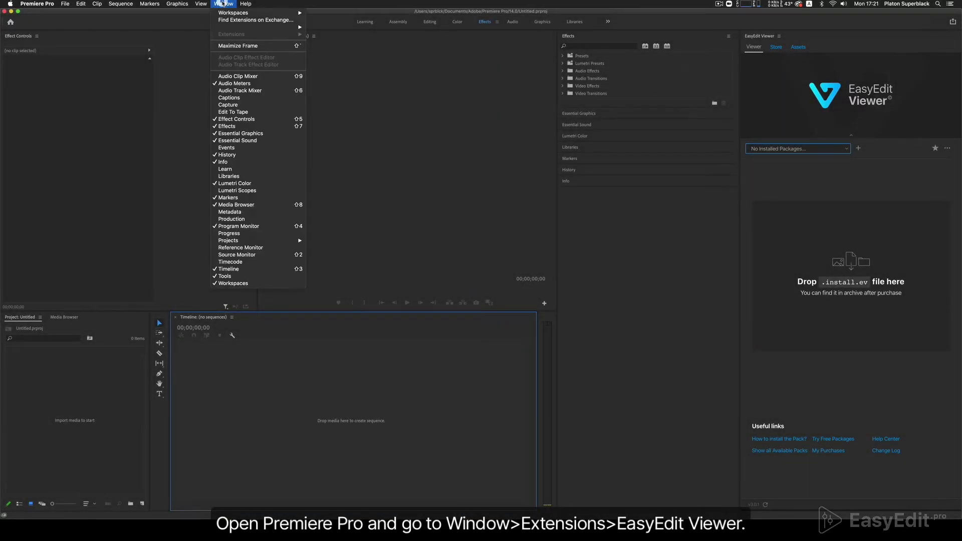
pyautogui.moveTo(230, 28)
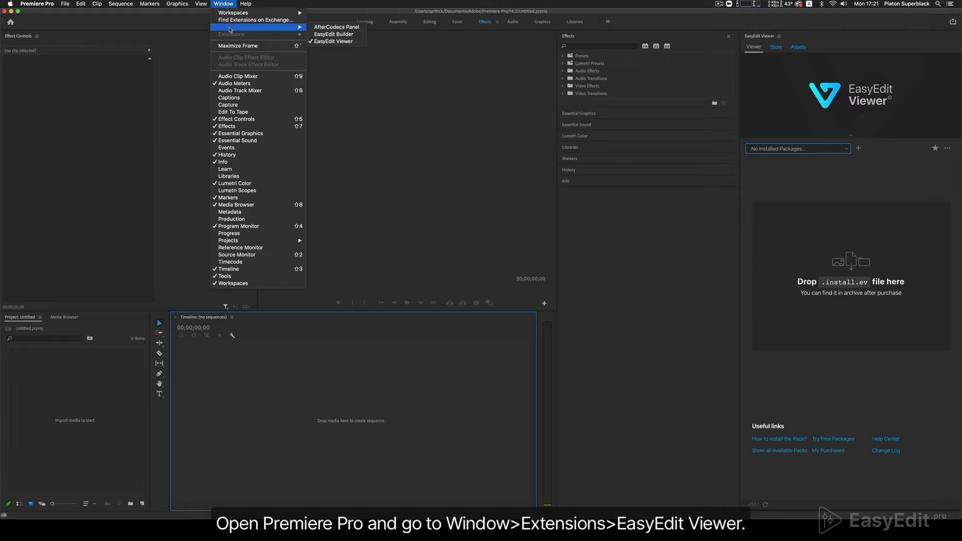
pyautogui.click(328, 41)
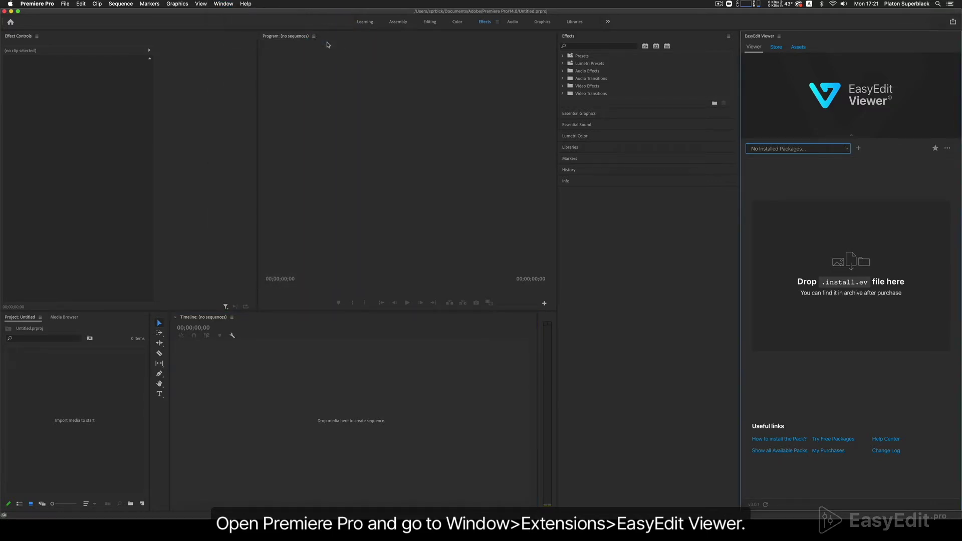
# Switch to Finder to locate the installer file Titles Pro_v1.install.ev in Downloads, and return to Premiere Pro
pyautogui.click(218, 508)
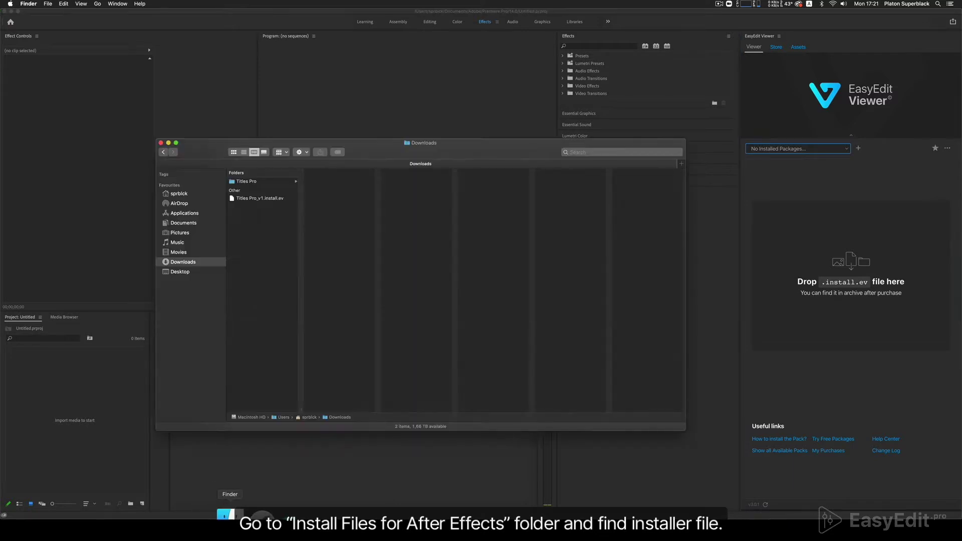
pyautogui.click(261, 199)
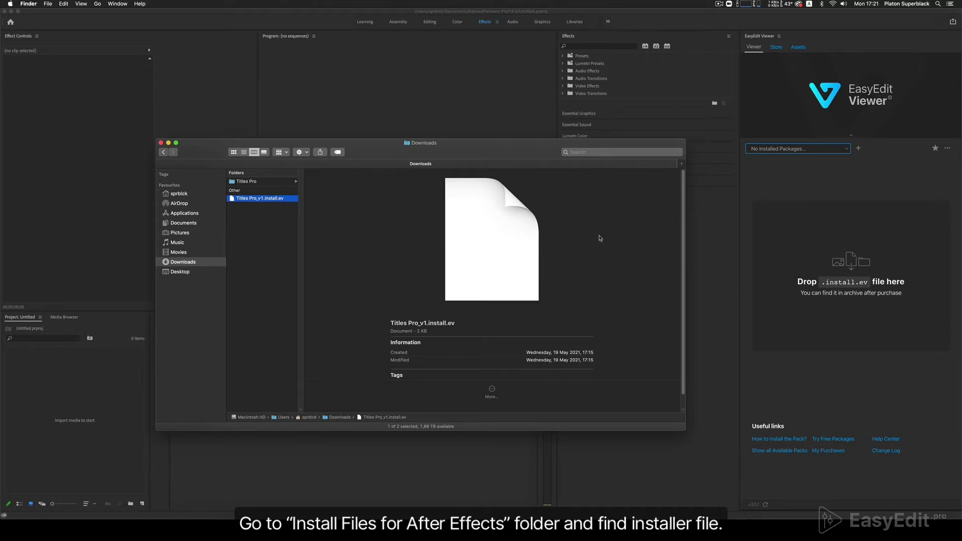
pyautogui.click(754, 218)
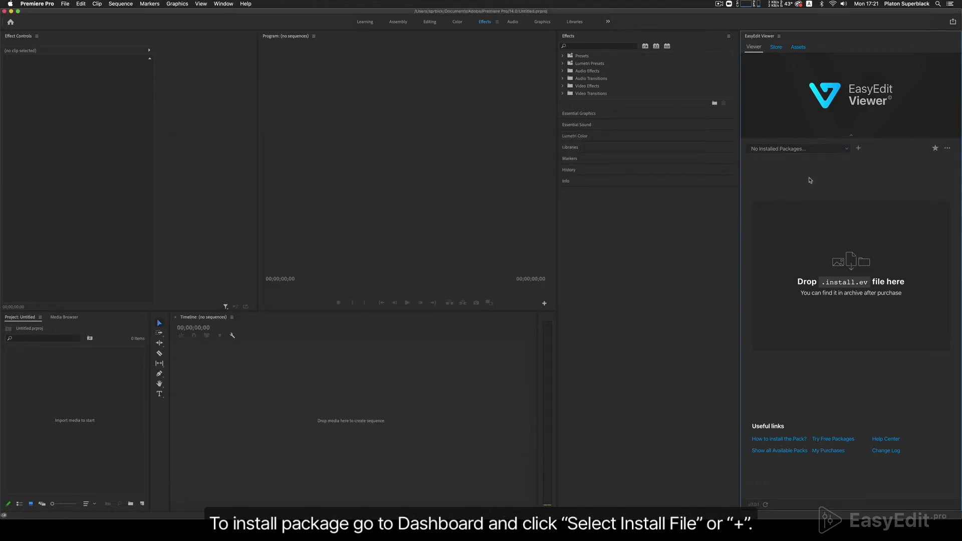
# Add a new package to EasyEdit Viewer from the installer file Titles Pro_v1.install.ev in Downloads
pyautogui.click(858, 149)
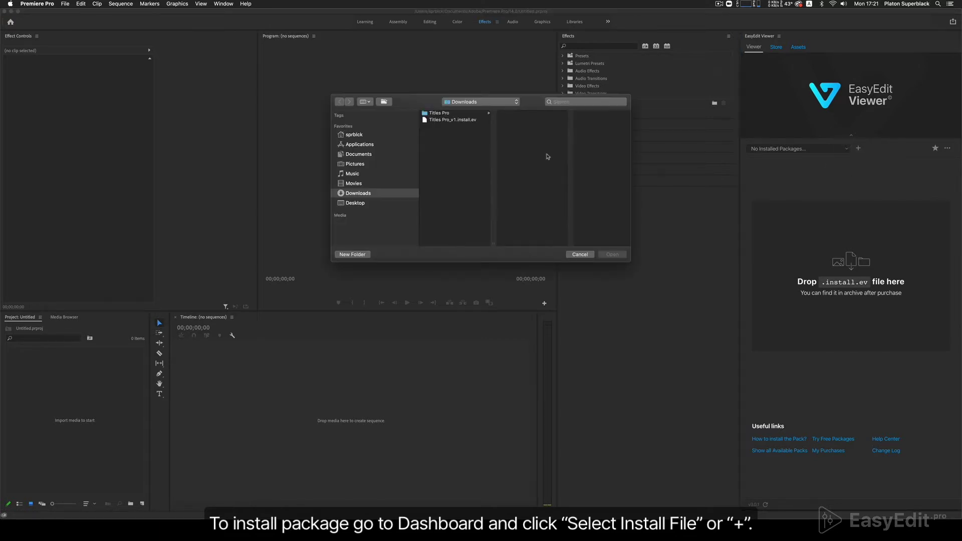
pyautogui.click(460, 120)
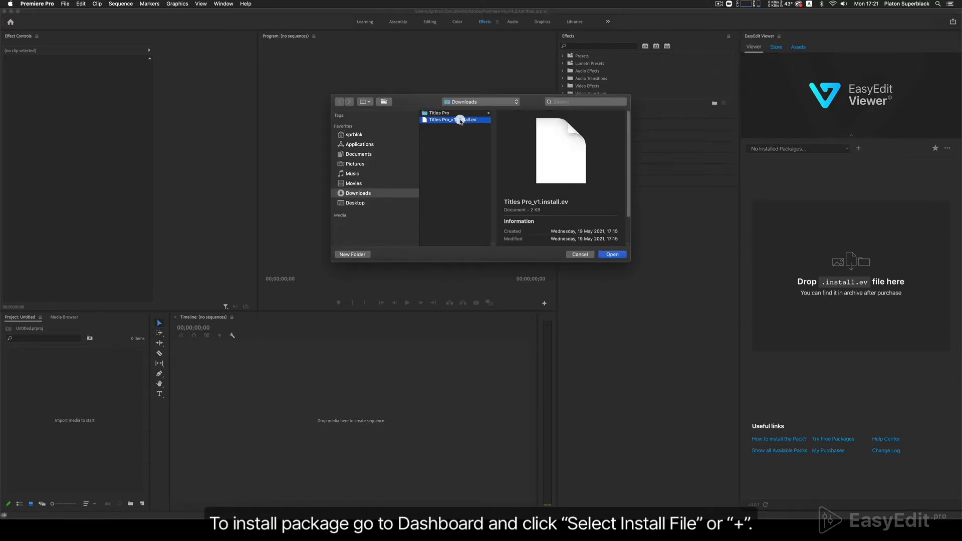
pyautogui.click(613, 255)
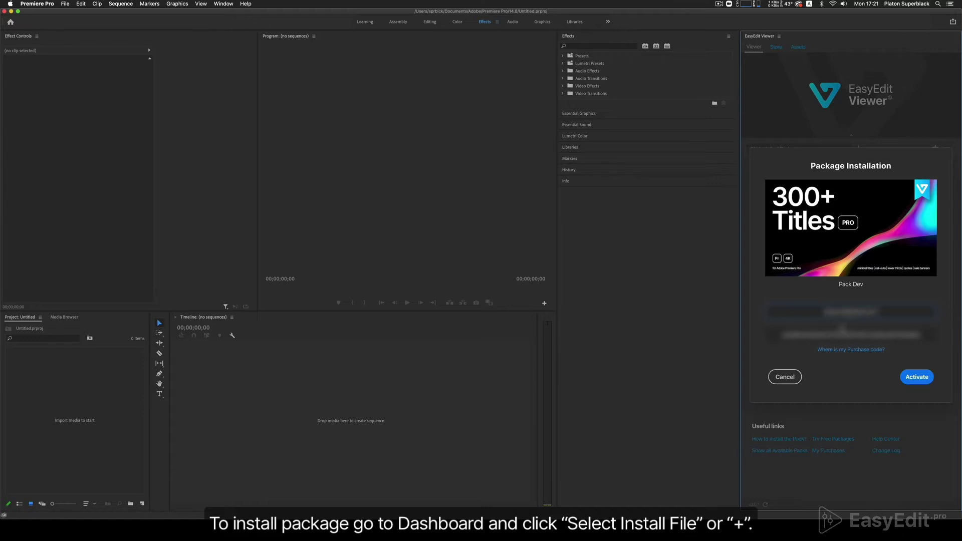
# Paste the purchase code into the package installation form and activate the titles package
pyautogui.click(834, 334)
pyautogui.press('super+v')
pyautogui.click(914, 375)
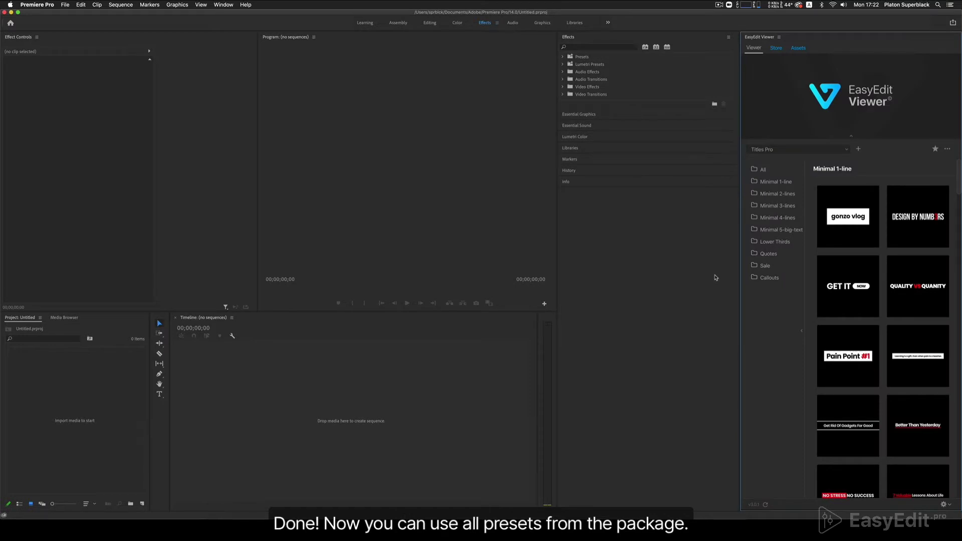
# Browse the installed Titles Pro categories in order, from Minimal 1-line through Callouts
pyautogui.click(763, 183)
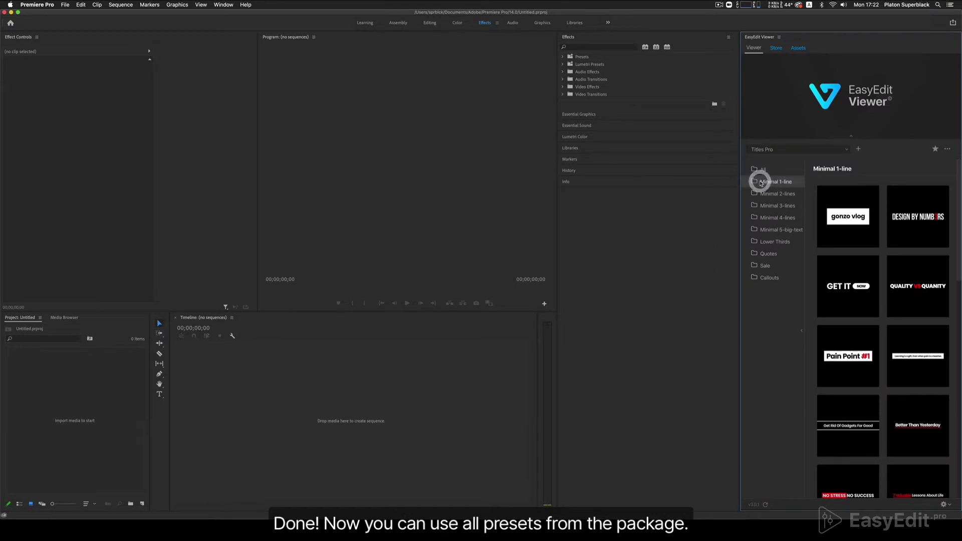
pyautogui.click(766, 194)
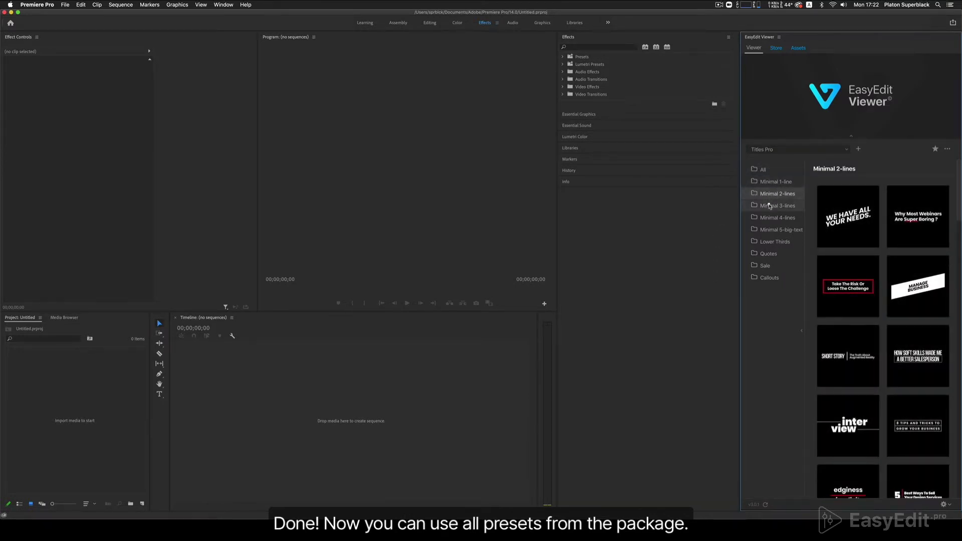
pyautogui.click(771, 206)
pyautogui.click(774, 218)
pyautogui.click(775, 230)
pyautogui.click(776, 242)
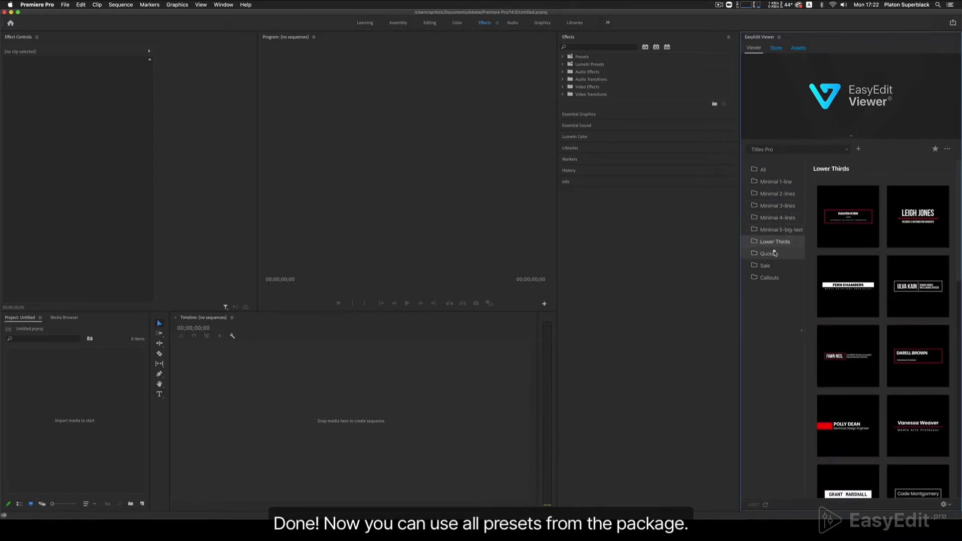
pyautogui.click(768, 253)
pyautogui.click(776, 266)
pyautogui.click(769, 276)
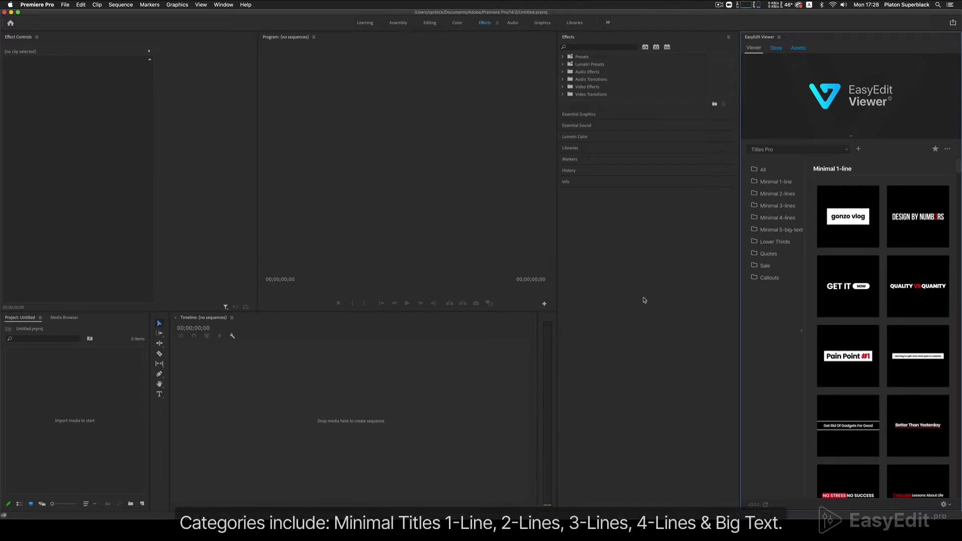
# Review each category's presets again: the five Minimal groups, Lower Thirds, Quotes, Sale and Callouts
pyautogui.click(762, 183)
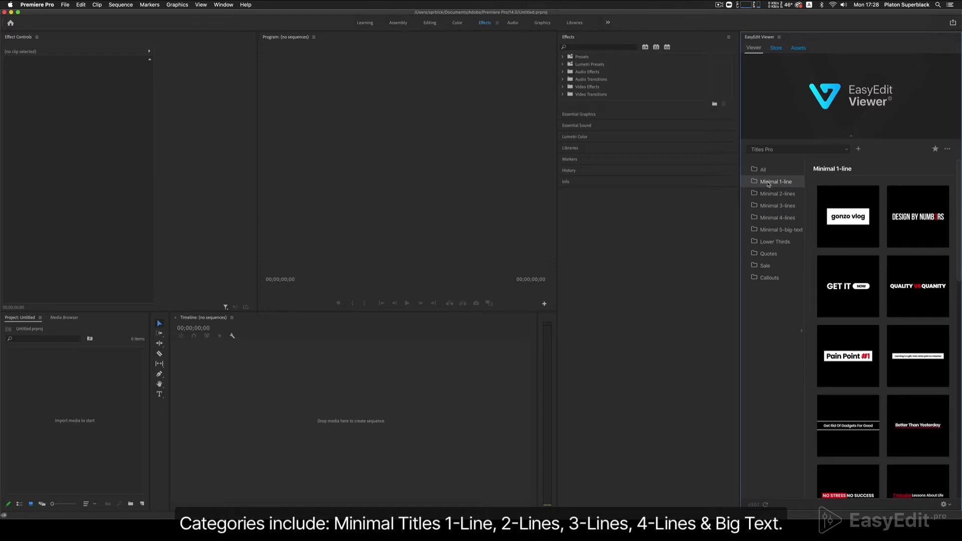
pyautogui.click(770, 194)
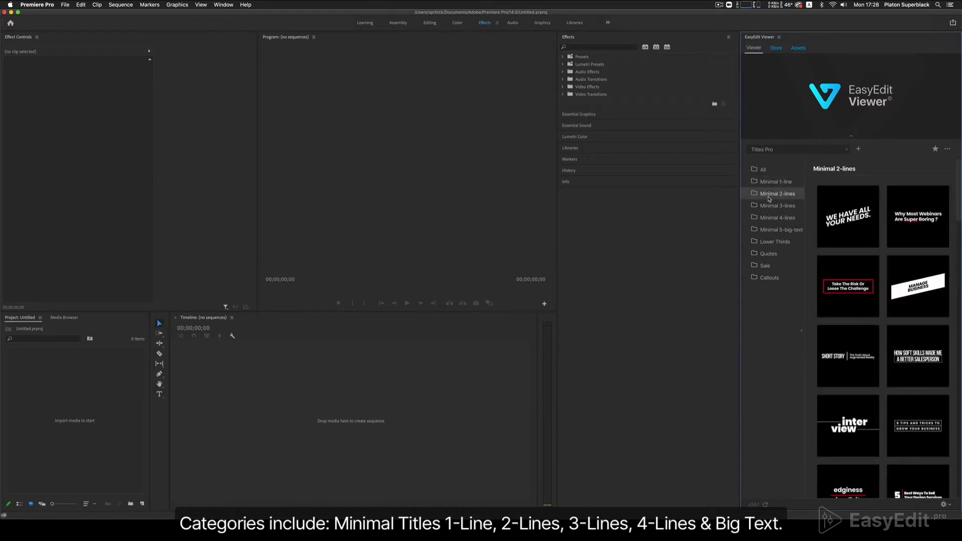
pyautogui.click(769, 205)
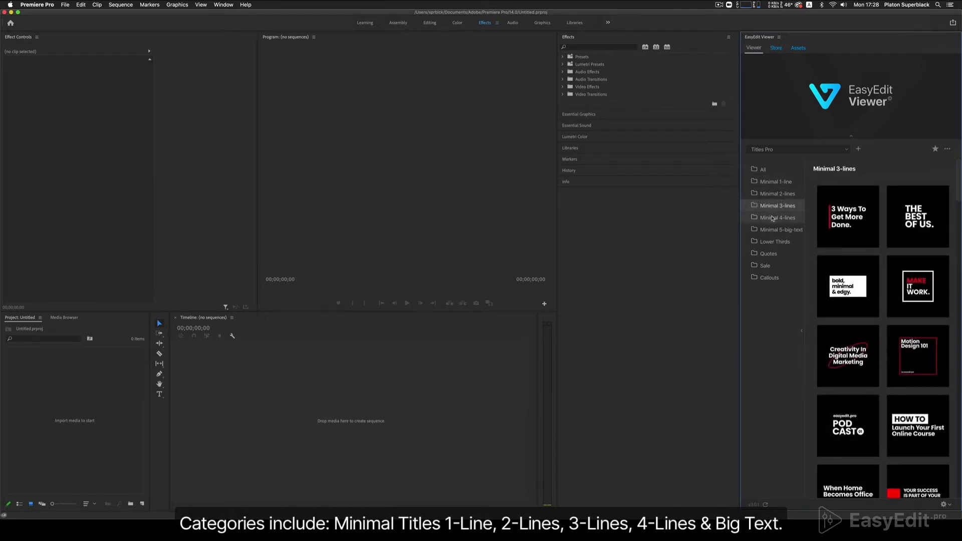
pyautogui.click(771, 218)
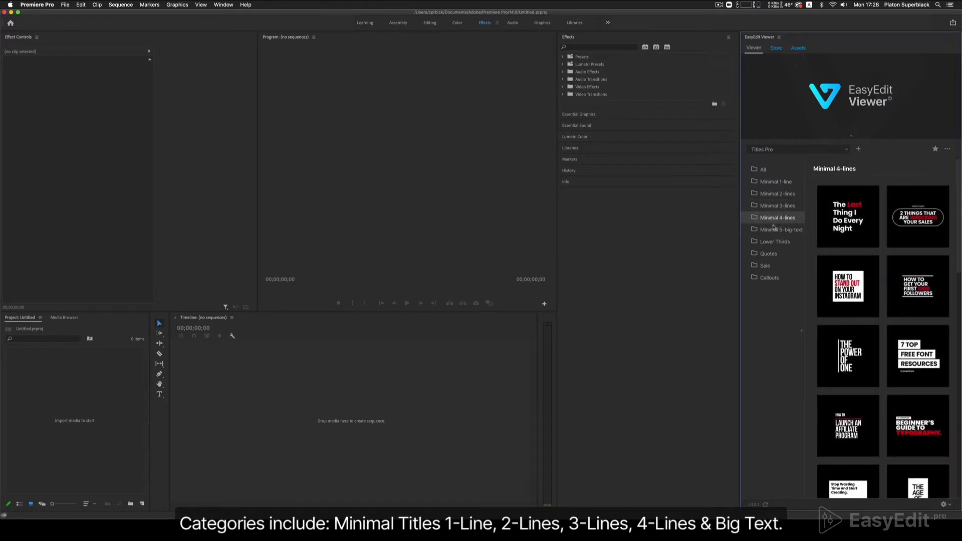
pyautogui.click(774, 230)
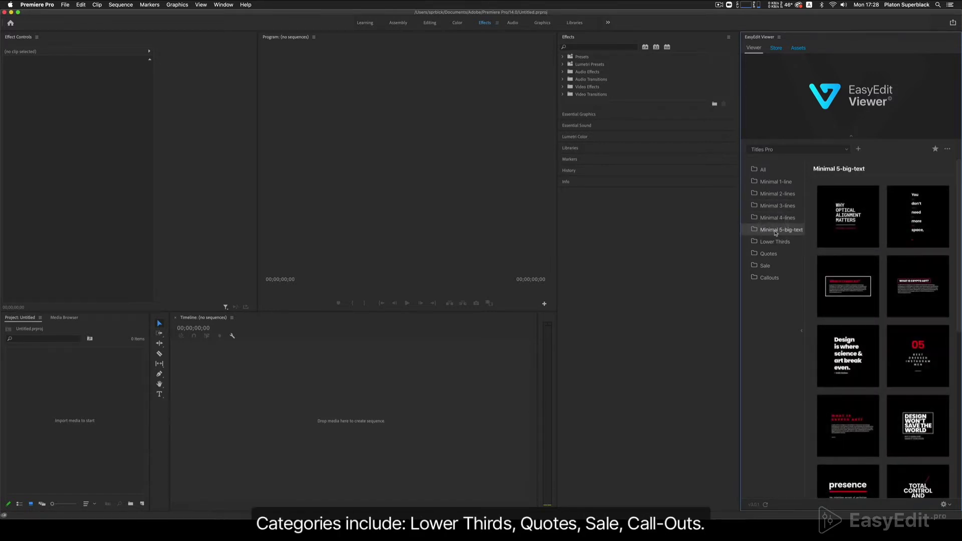
pyautogui.click(775, 241)
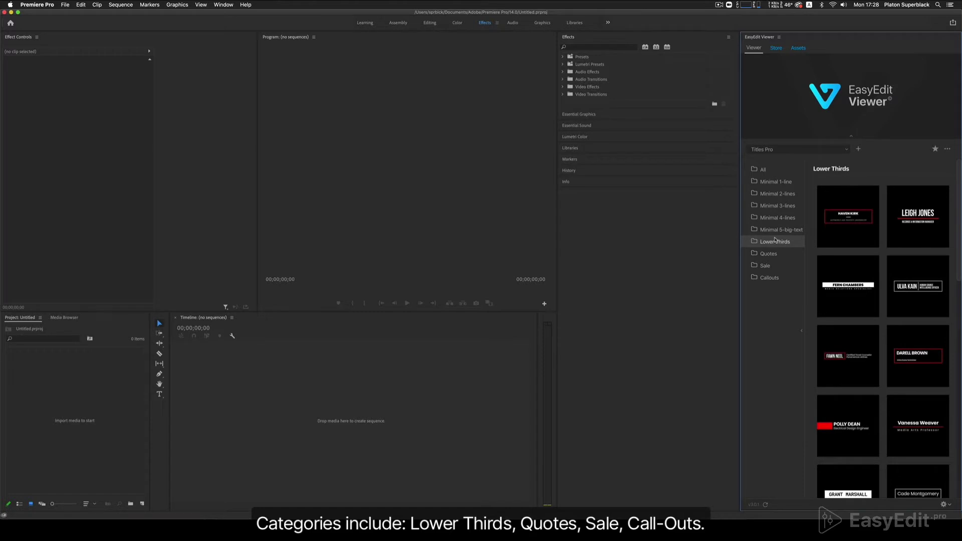
pyautogui.click(774, 252)
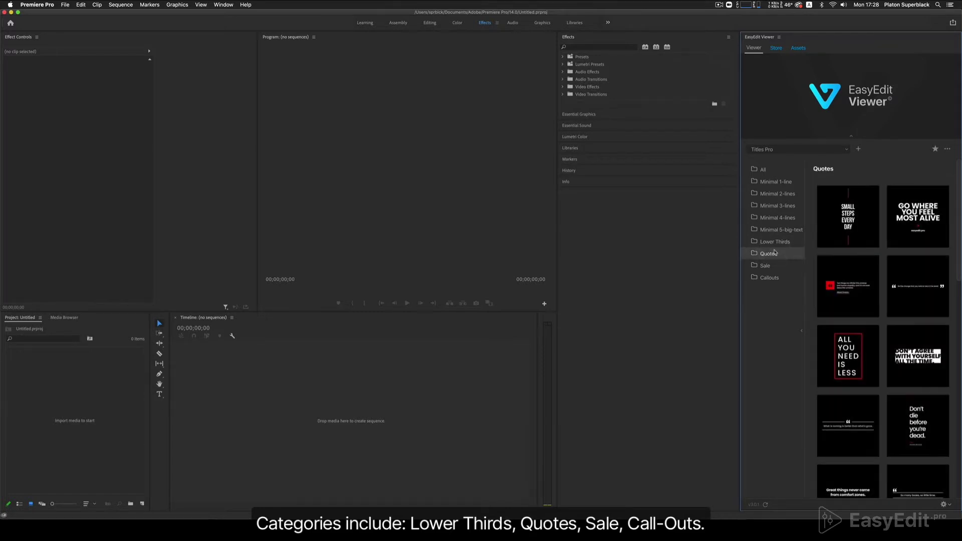
pyautogui.click(776, 265)
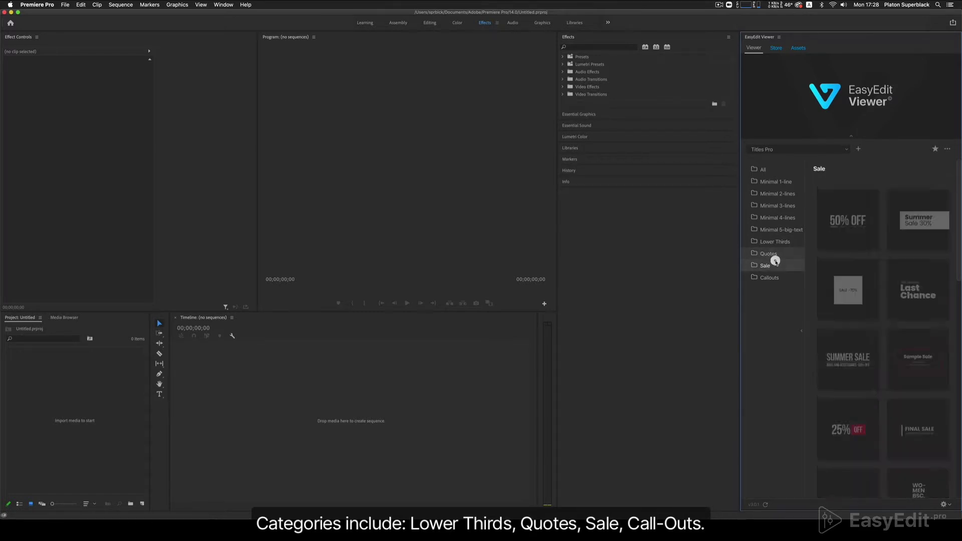
pyautogui.click(779, 278)
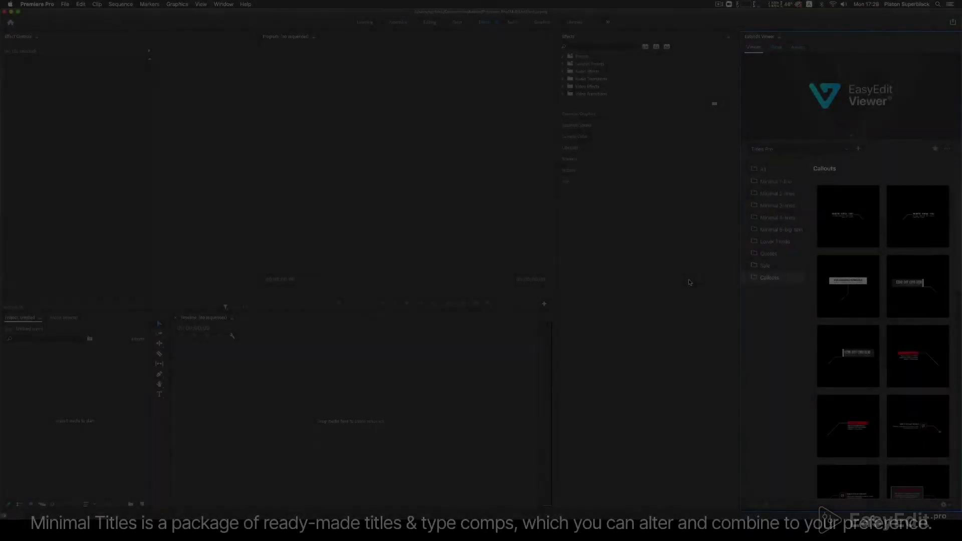
pyautogui.click(689, 282)
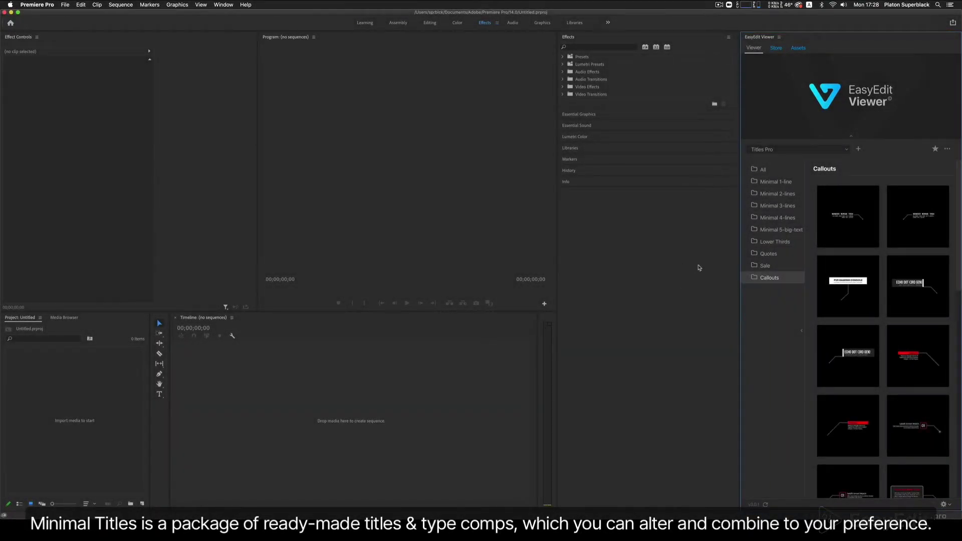
# Preview several animated title presets in the Minimal 1-line category
pyautogui.click(767, 182)
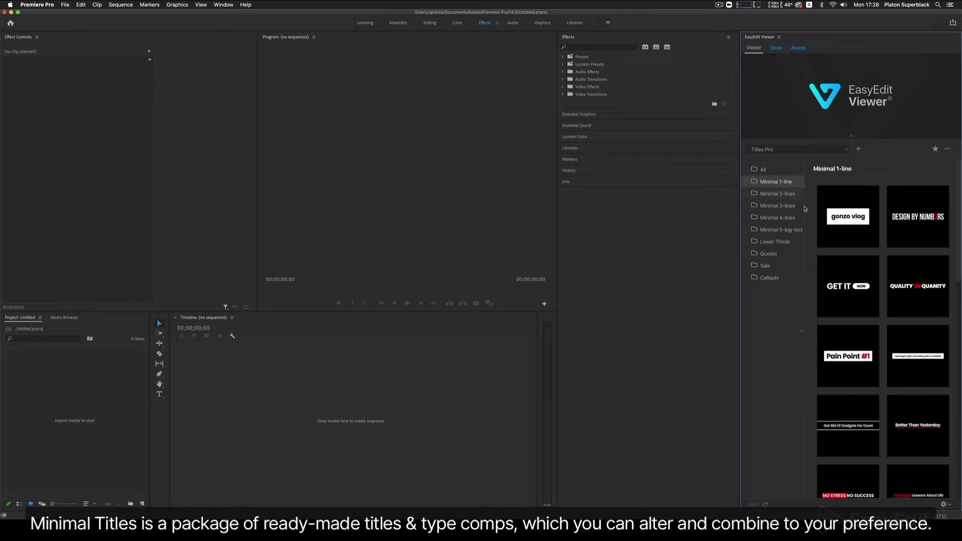
pyautogui.moveTo(840, 234)
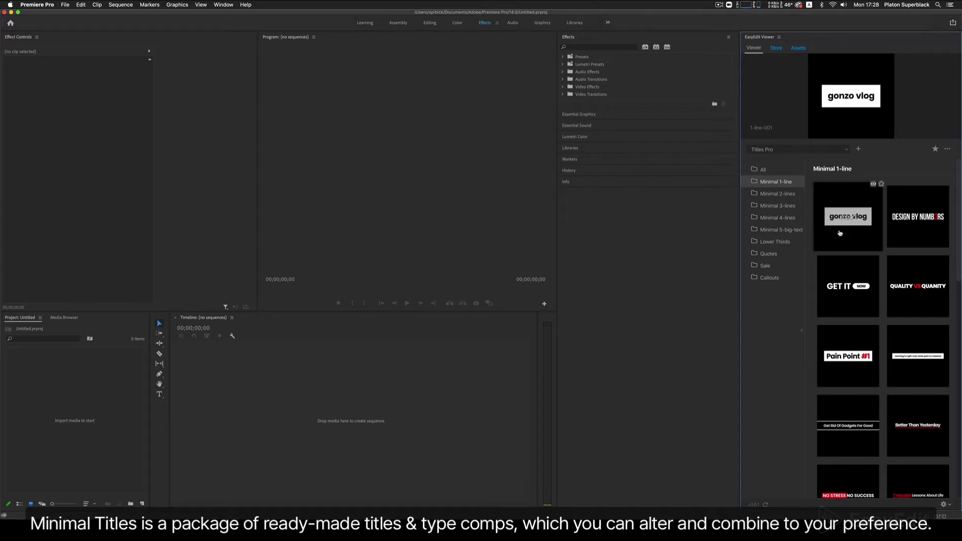
pyautogui.moveTo(893, 265)
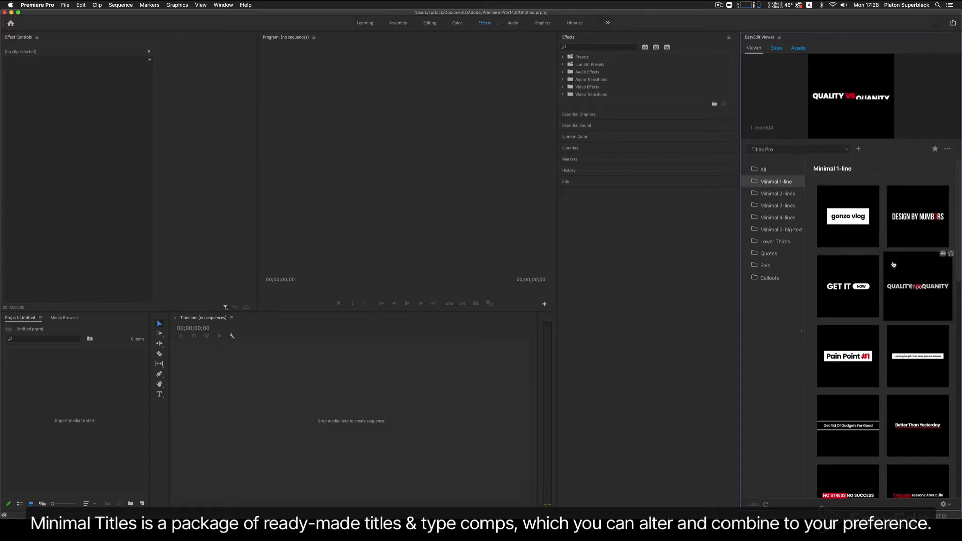
pyautogui.moveTo(906, 334)
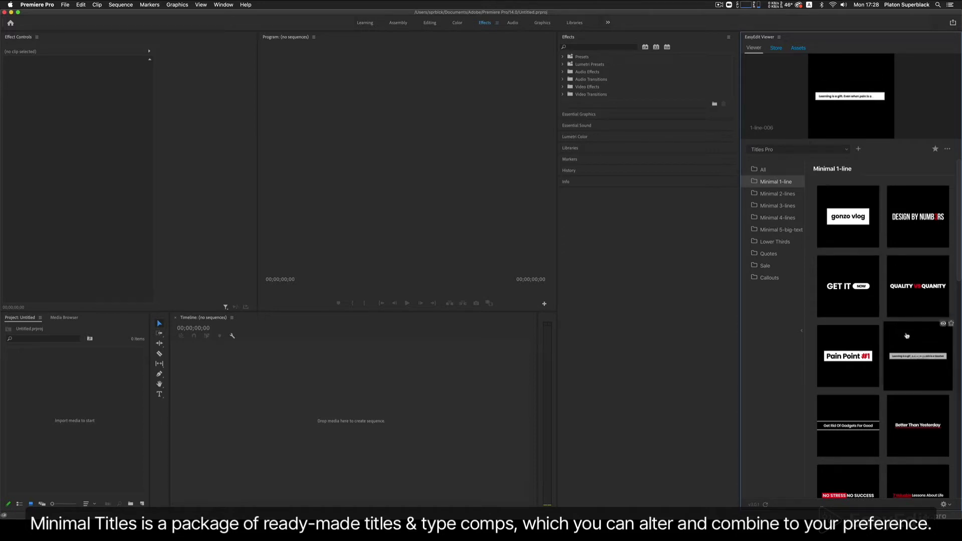
pyautogui.moveTo(865, 354)
pyautogui.moveTo(877, 400)
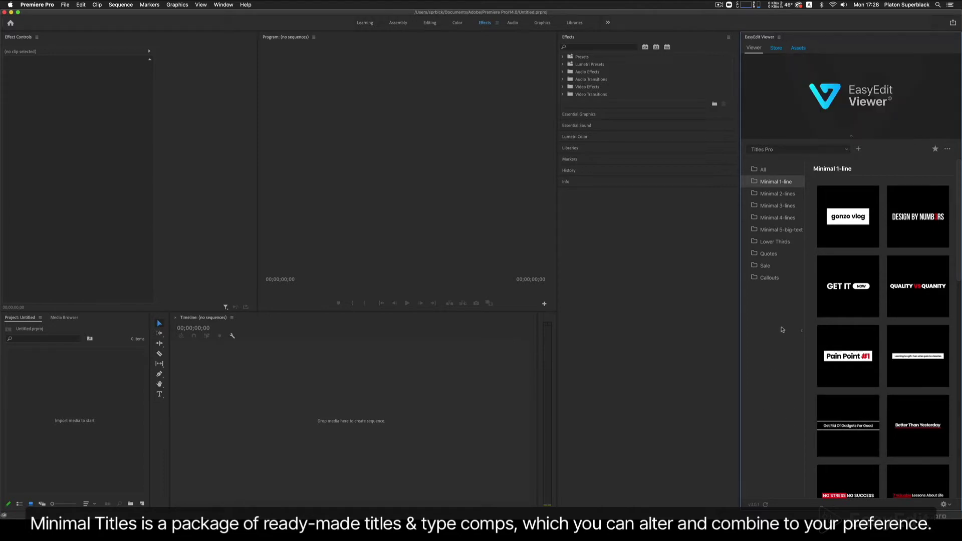
# Preview several name-and-profession overlays in the Lower Thirds category, including presets further down the list
pyautogui.click(789, 241)
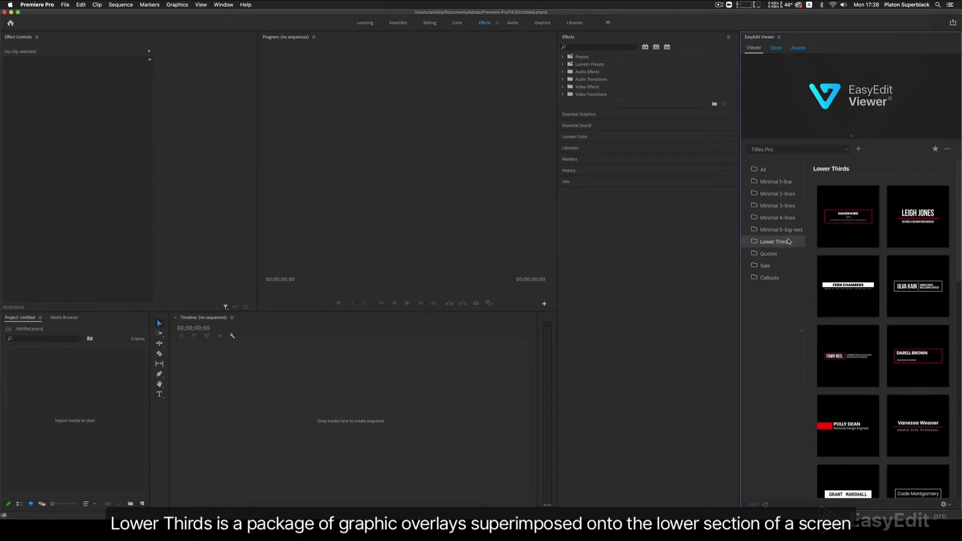
pyautogui.moveTo(854, 294)
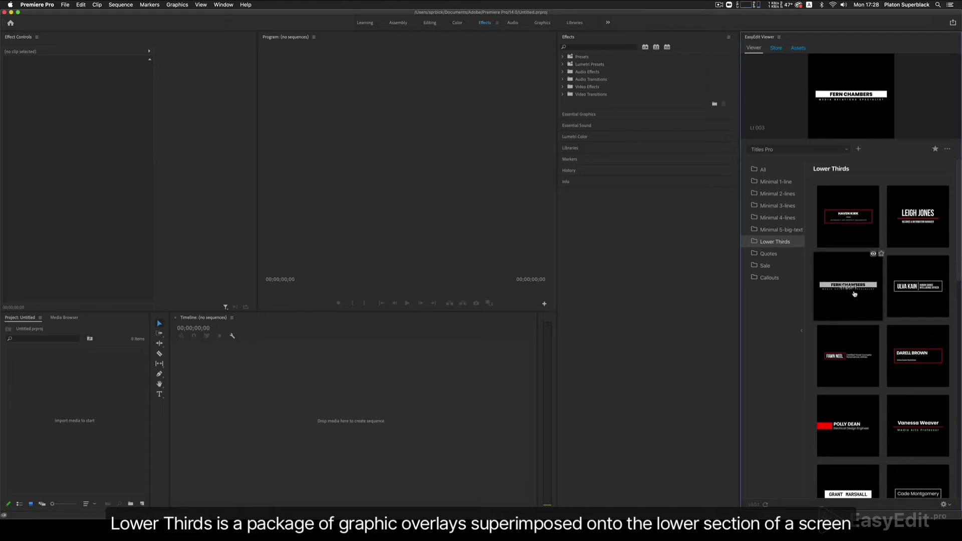
pyautogui.moveTo(909, 310)
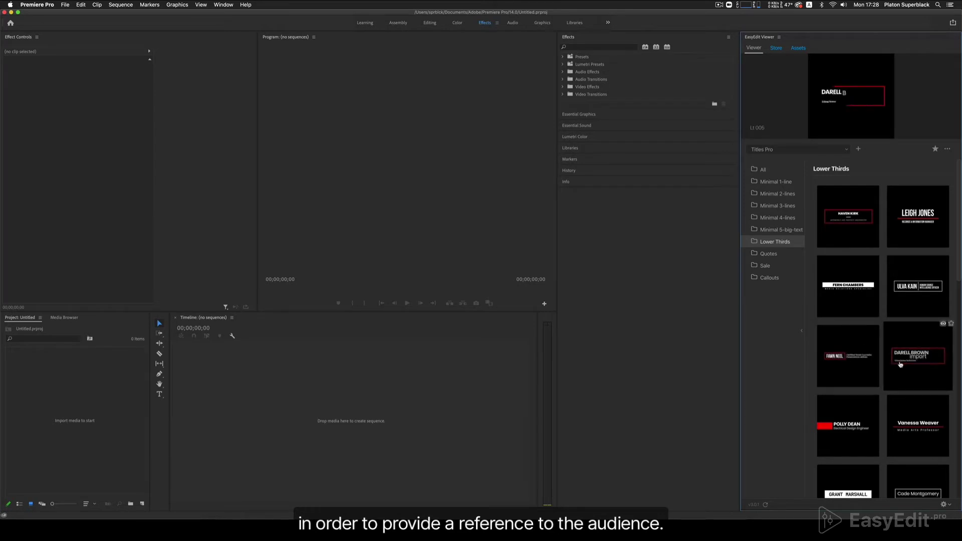
pyautogui.scroll(-2, 896, 360)
pyautogui.moveTo(900, 365)
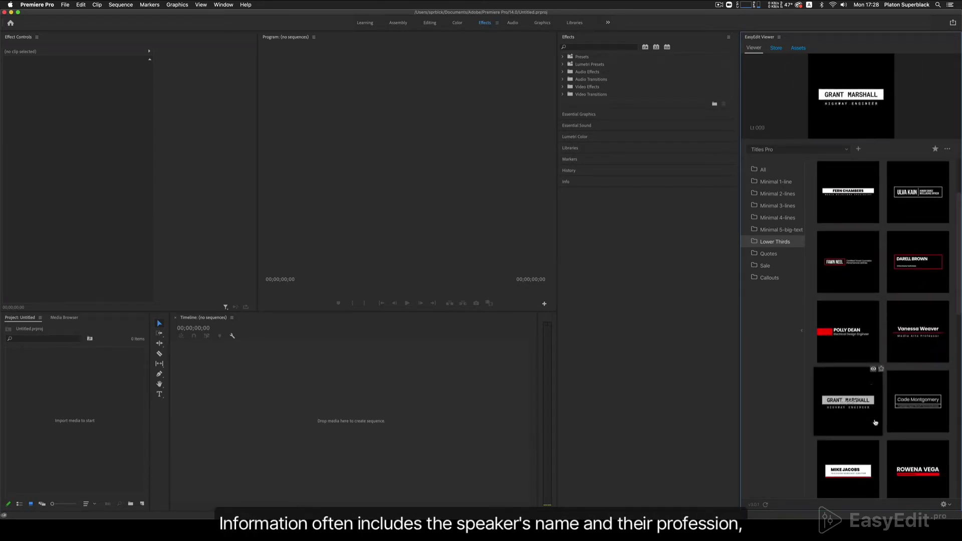
pyautogui.moveTo(896, 446)
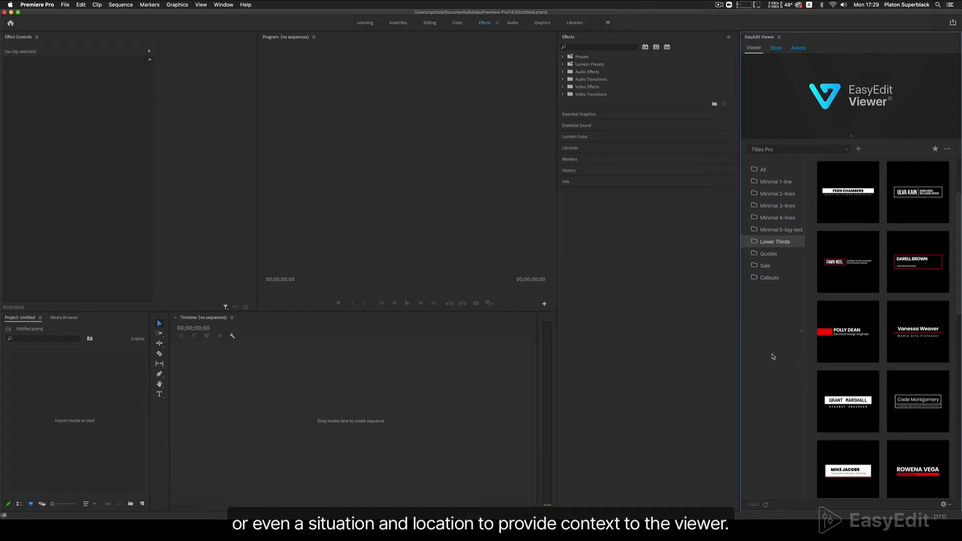
# Preview several text layouts in the Quotes category of Titles Pro
pyautogui.click(786, 254)
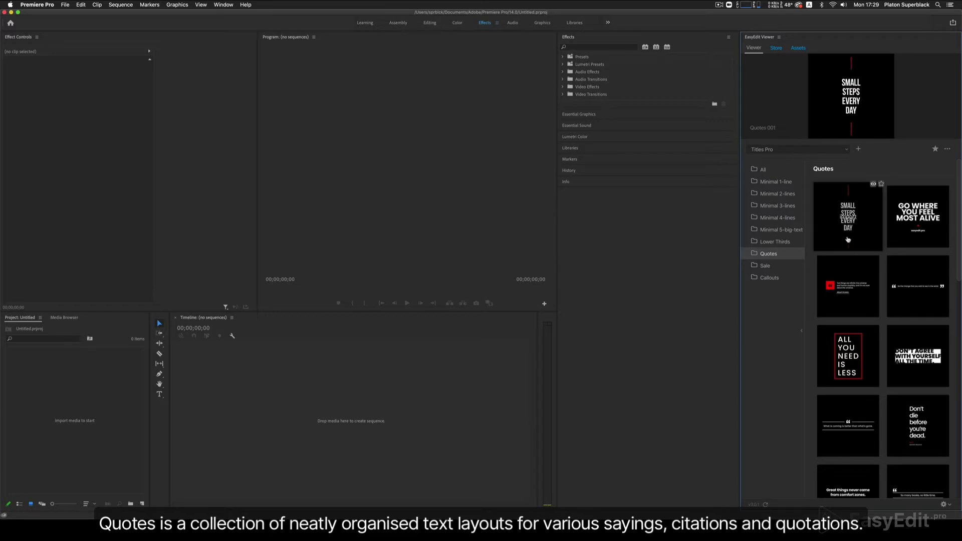
pyautogui.moveTo(894, 240)
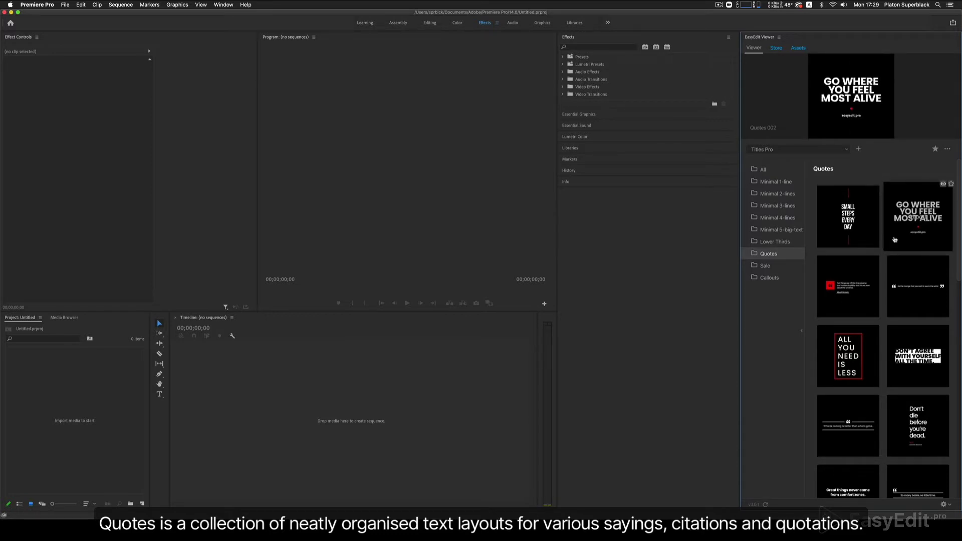
pyautogui.moveTo(860, 273)
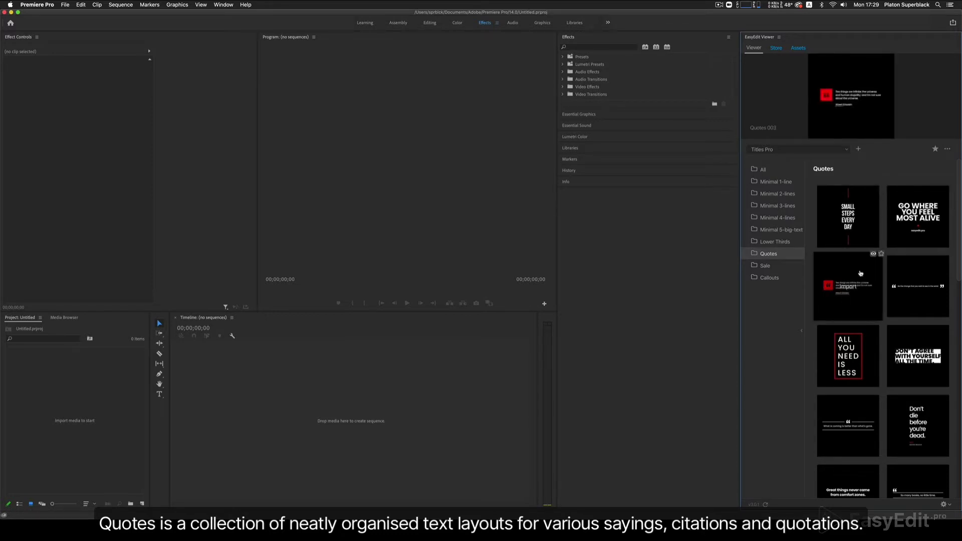
pyautogui.moveTo(898, 289)
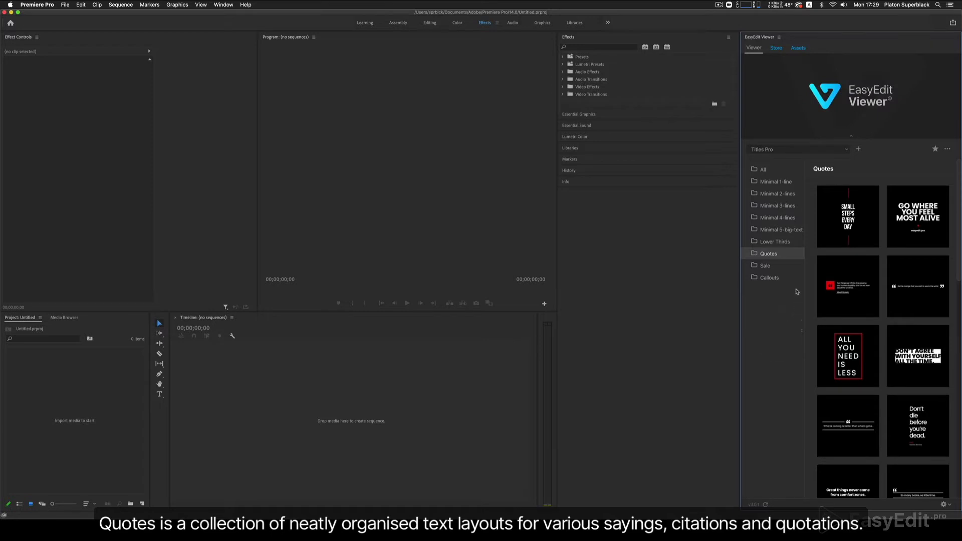
# Preview several sale banners in the Sale category, including banners further down the list
pyautogui.click(791, 266)
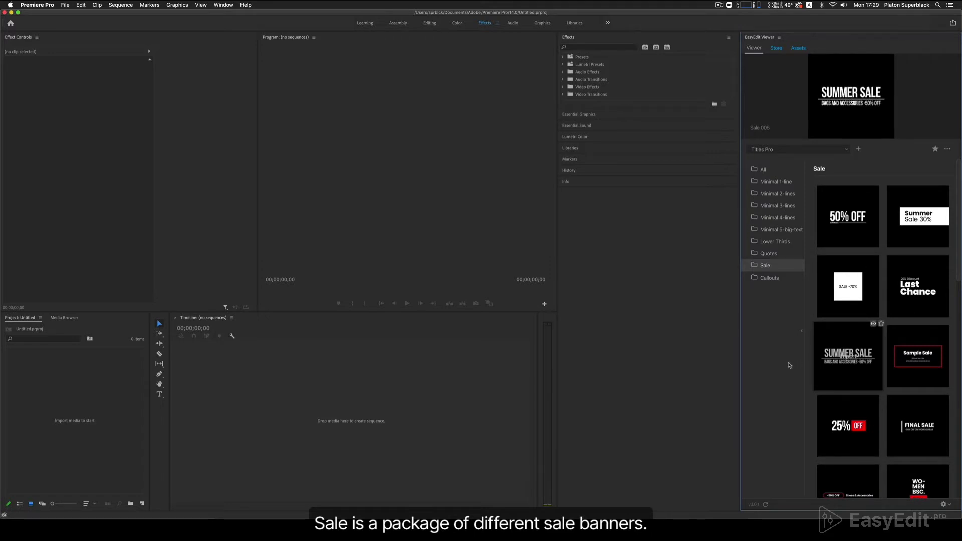
pyautogui.scroll(-3, 824, 414)
pyautogui.moveTo(842, 396)
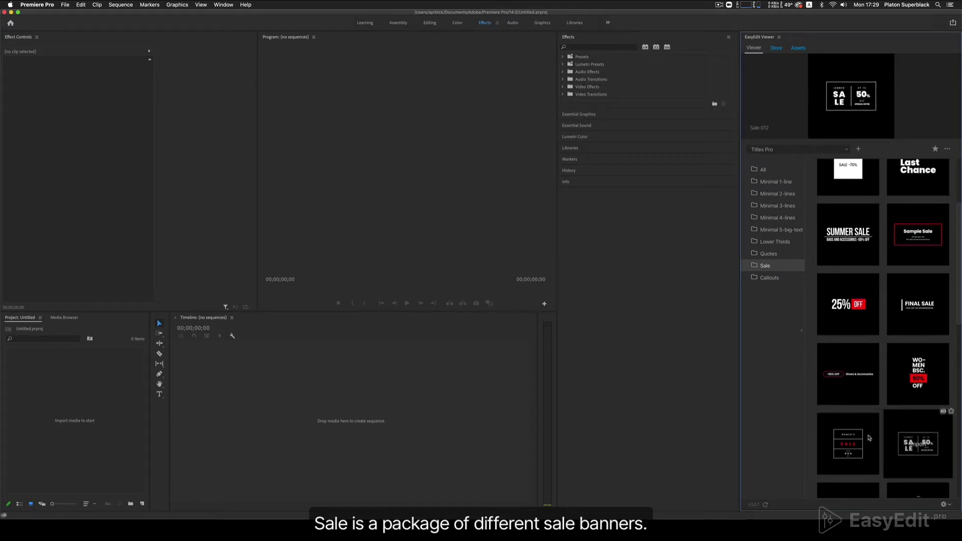
pyautogui.moveTo(860, 439)
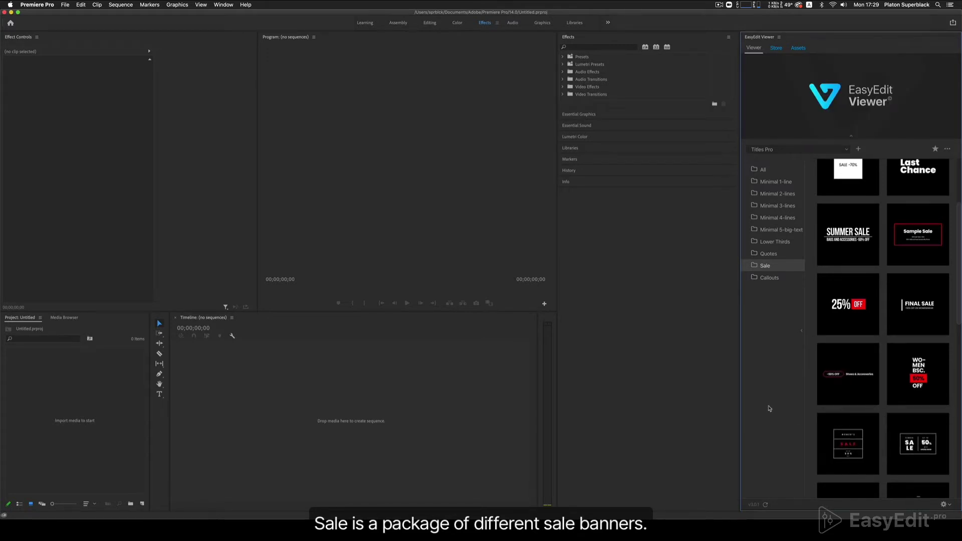
# Preview the Callouts category's line-and-label compositions, from the first presets to those further down the list
pyautogui.click(781, 278)
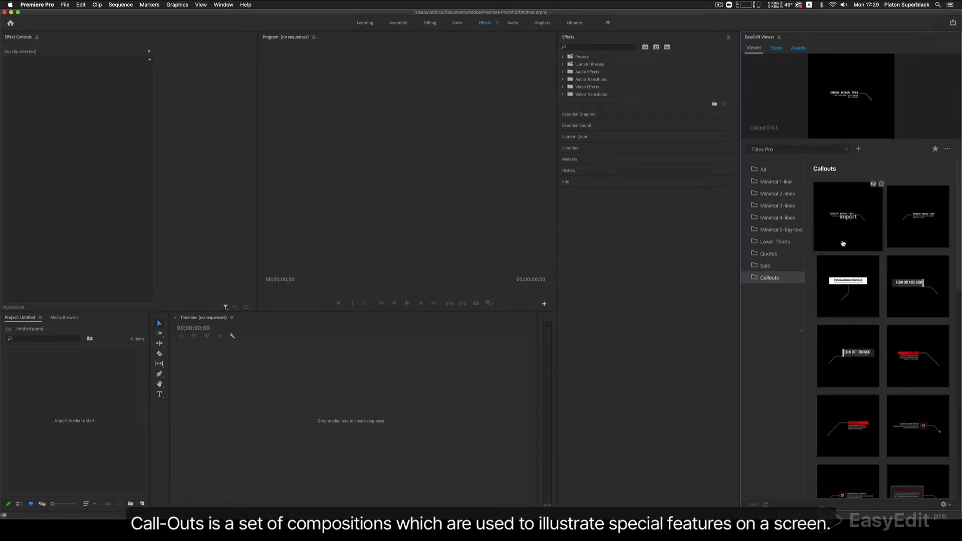
pyautogui.moveTo(836, 285)
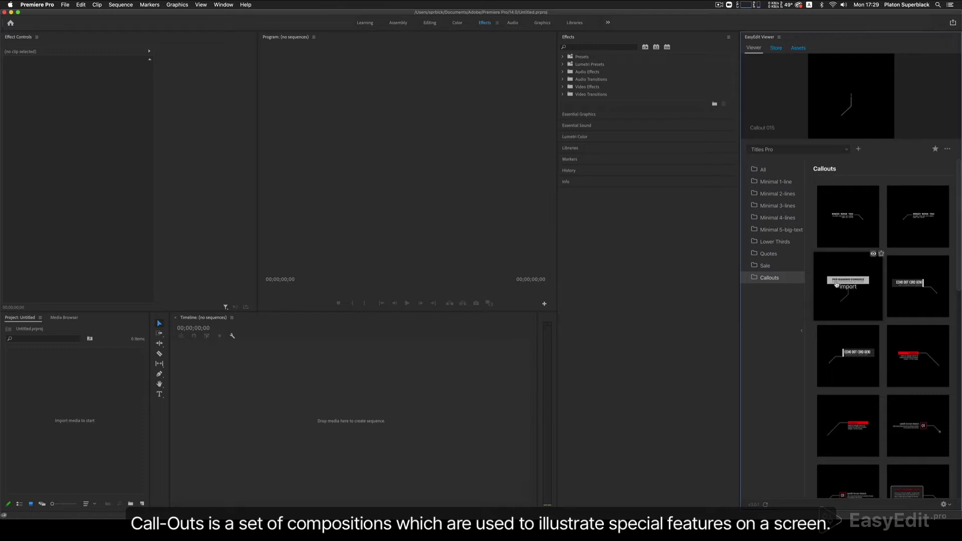
pyautogui.moveTo(839, 341)
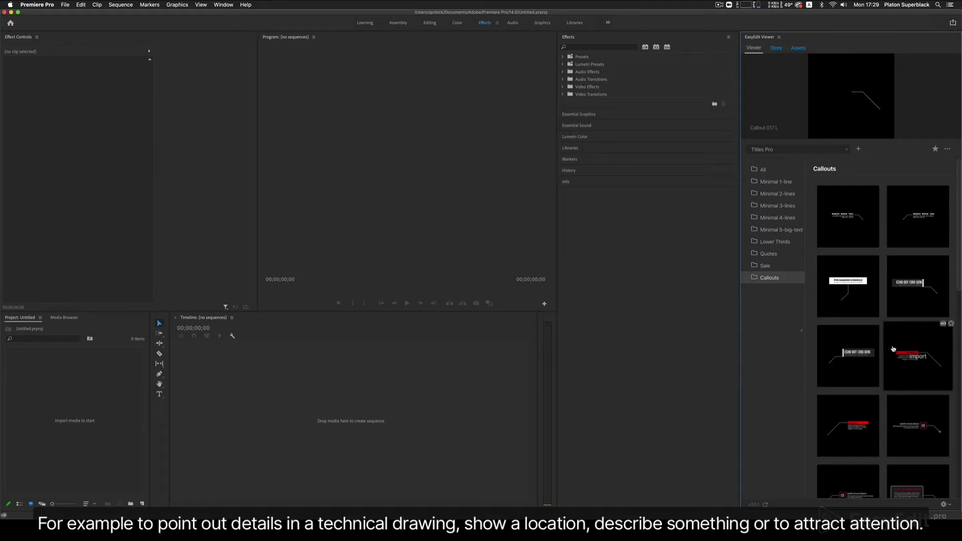
pyautogui.scroll(-1, 892, 349)
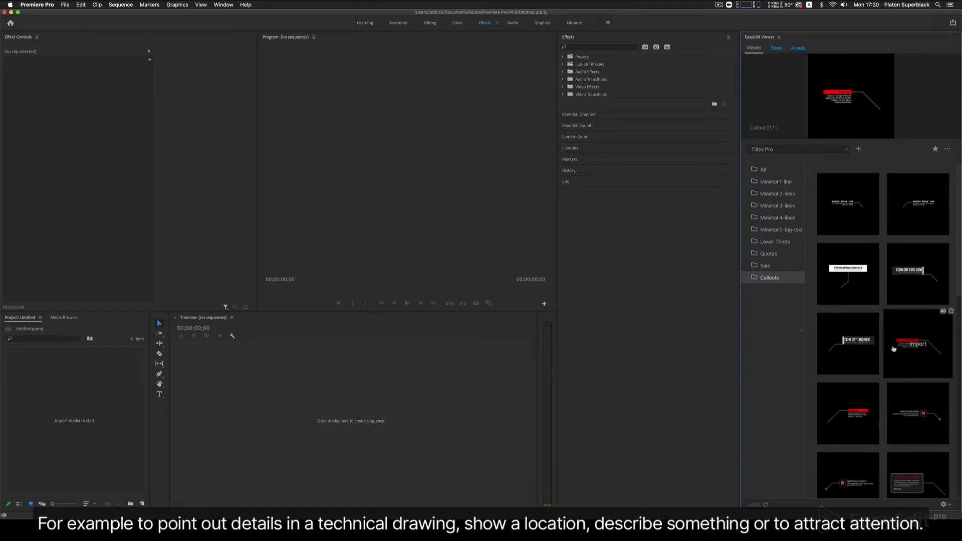
pyautogui.scroll(-2, 893, 349)
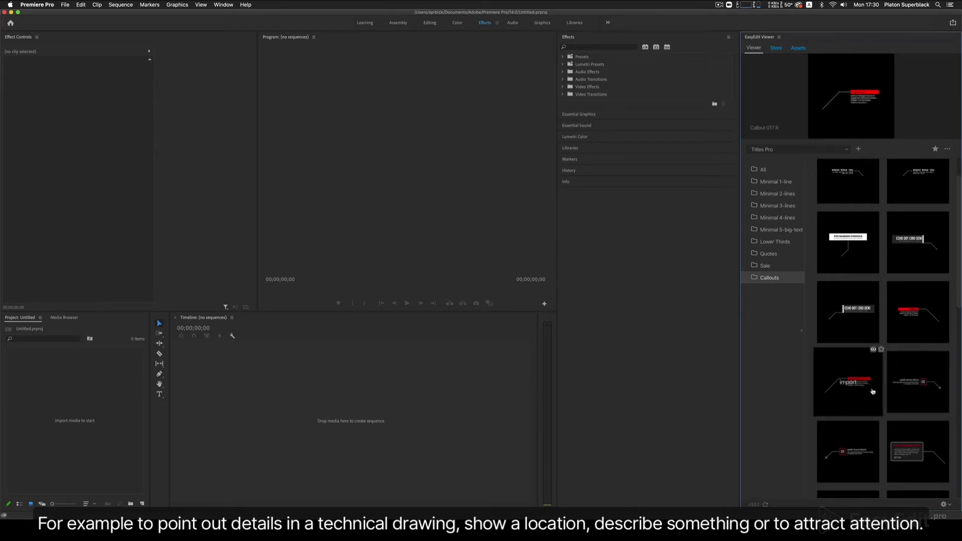
pyautogui.scroll(-2, 910, 432)
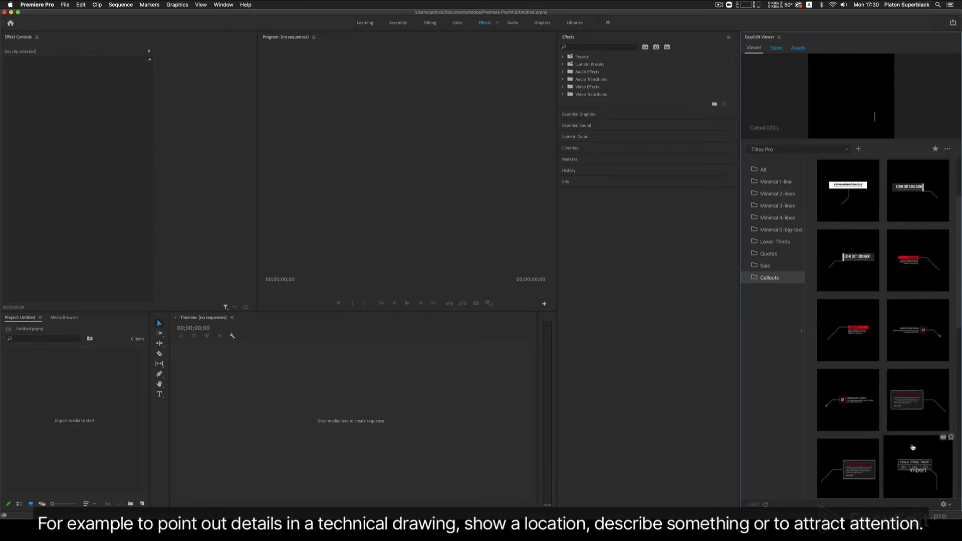
pyautogui.scroll(-1, 912, 446)
pyautogui.scroll(-2, 912, 446)
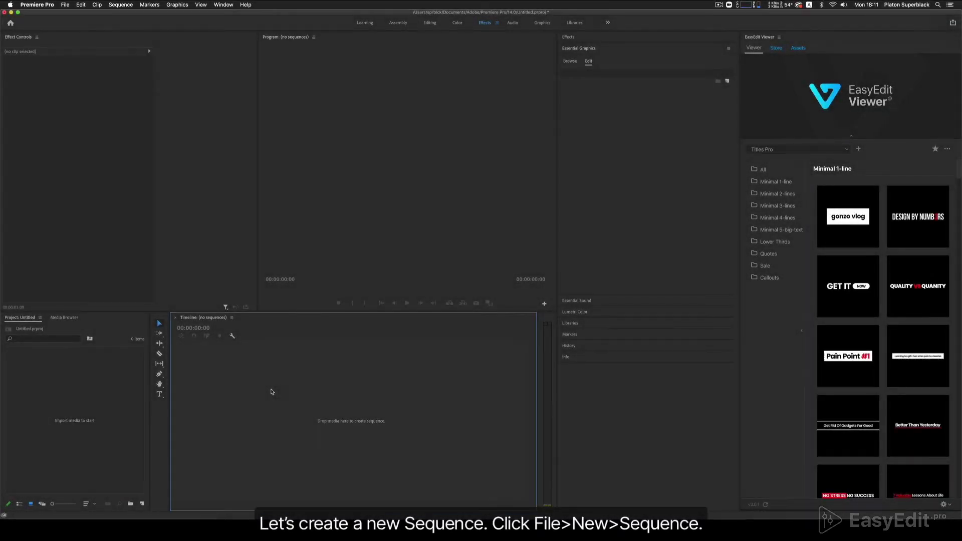
# Start a new sequence and set its frame size to 3840 horizontal by 2160 vertical
pyautogui.click(67, 4)
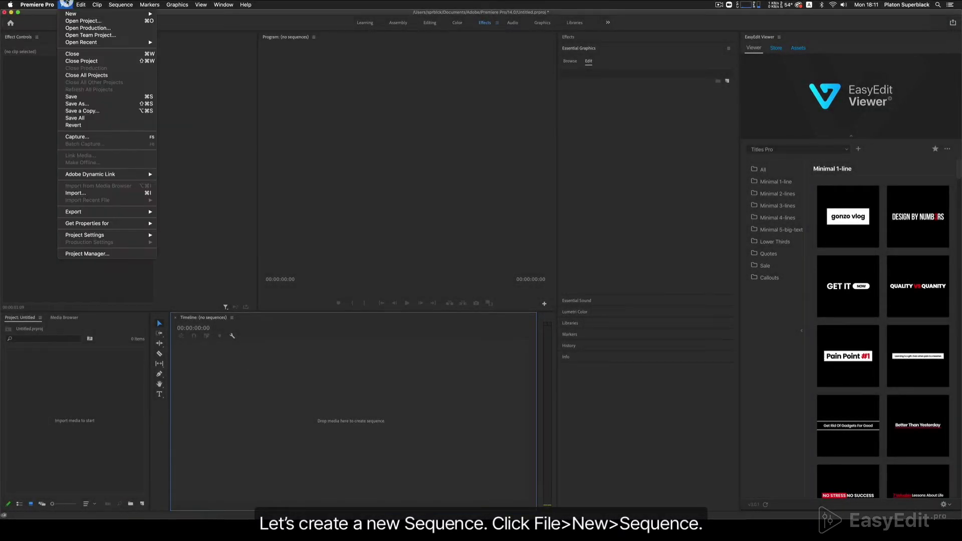
pyautogui.moveTo(75, 13)
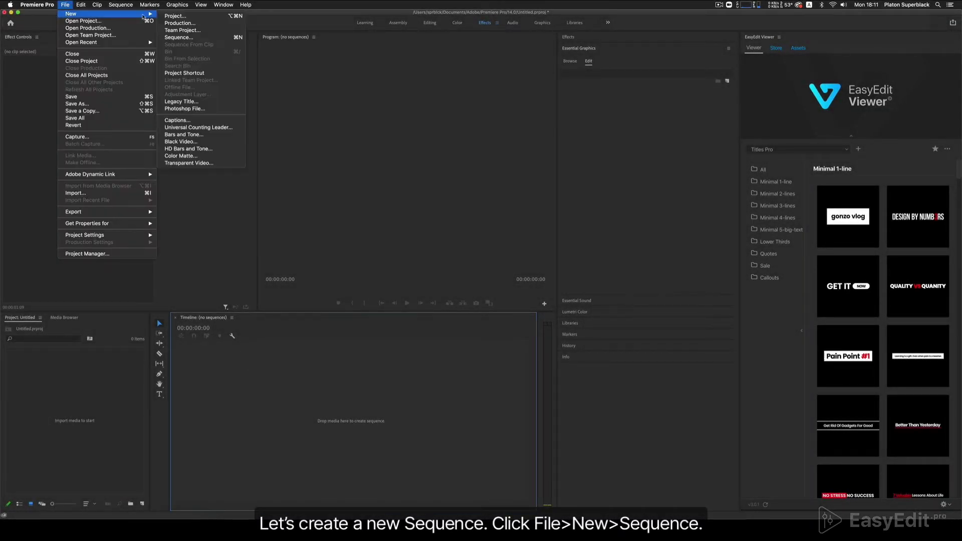
pyautogui.click(179, 38)
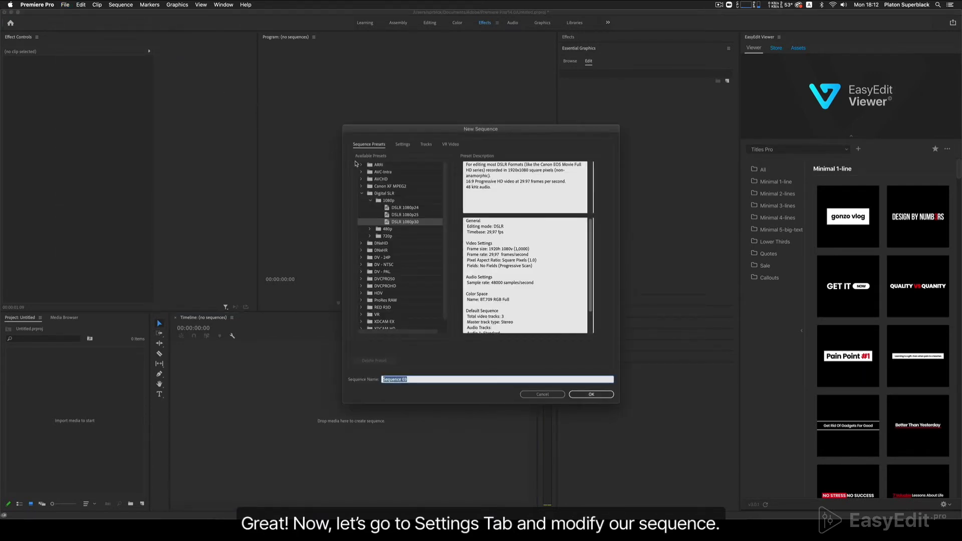
pyautogui.click(404, 145)
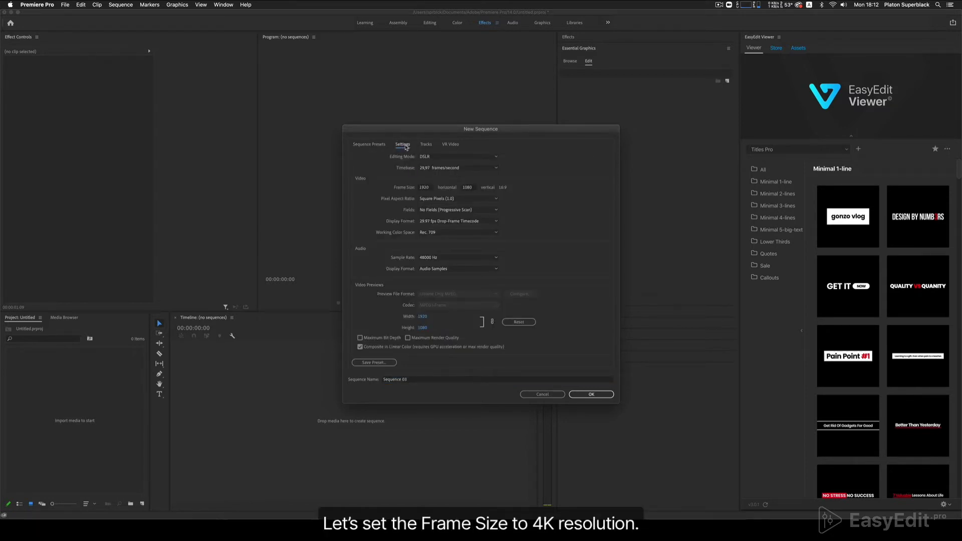
pyautogui.click(424, 187)
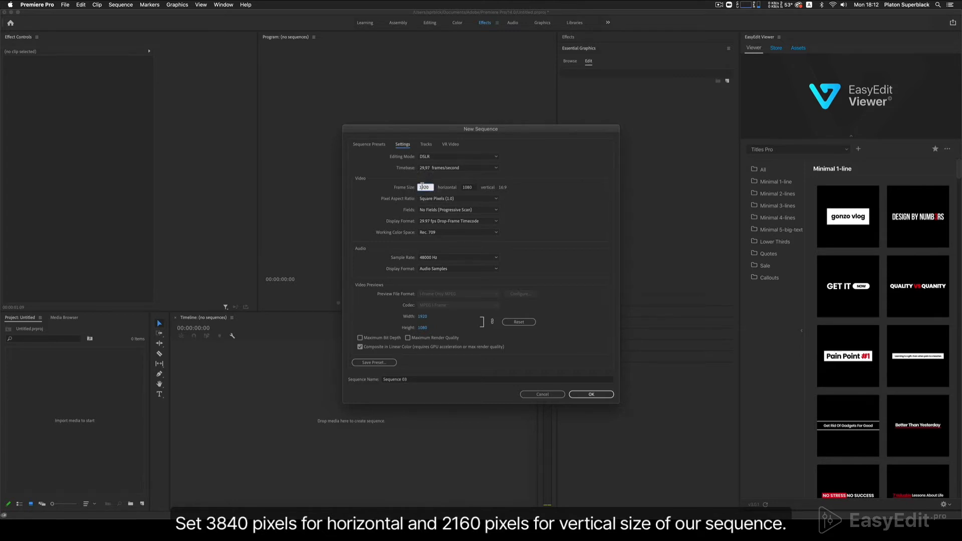
pyautogui.write('3840')
pyautogui.click(467, 188)
pyautogui.write('2160')
pyautogui.click(520, 190)
# Set the new sequence's timebase to 30.00 frames/second and create the sequence
pyautogui.click(476, 168)
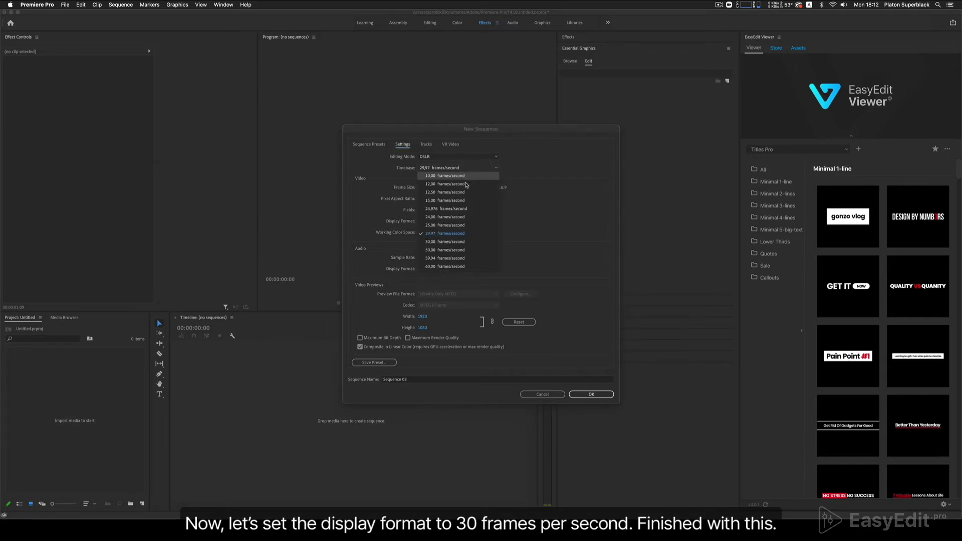
pyautogui.click(458, 242)
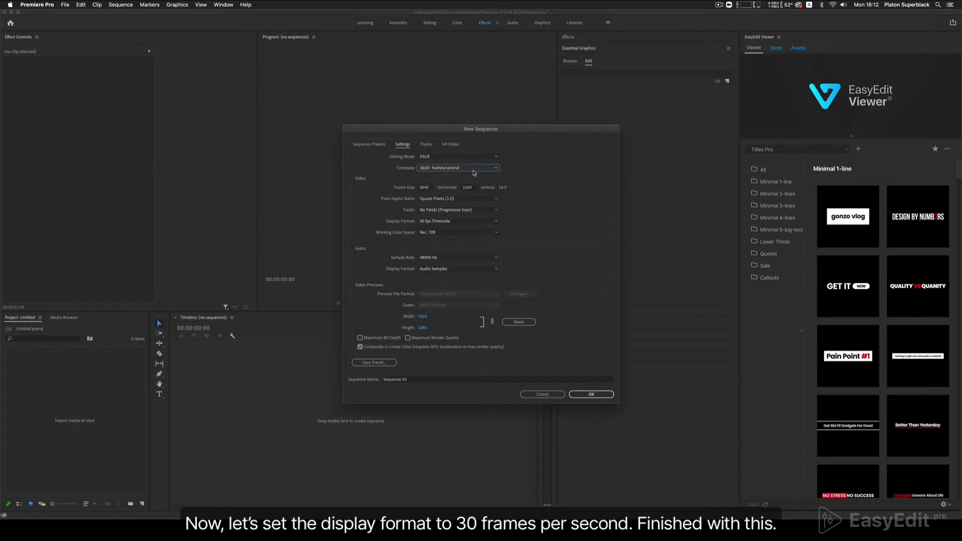
pyautogui.click(591, 395)
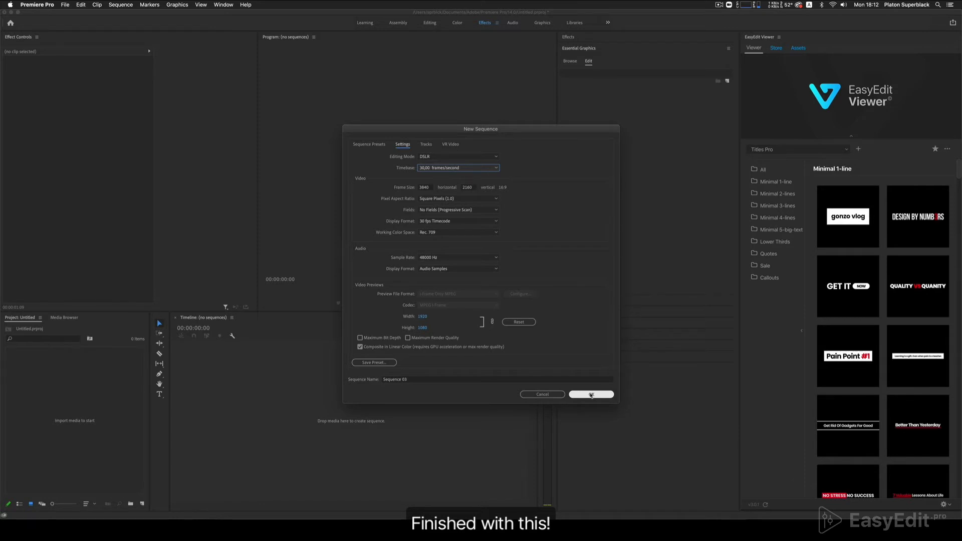
pyautogui.click(591, 394)
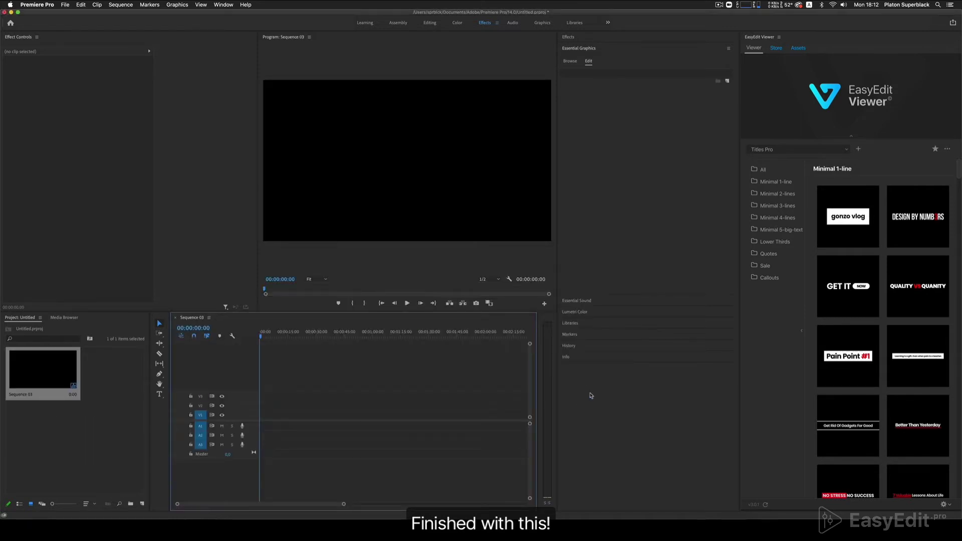
# Import the ELEMENTS title from the Minimal 3-lines category of Titles Pro into the sequence
pyautogui.click(806, 151)
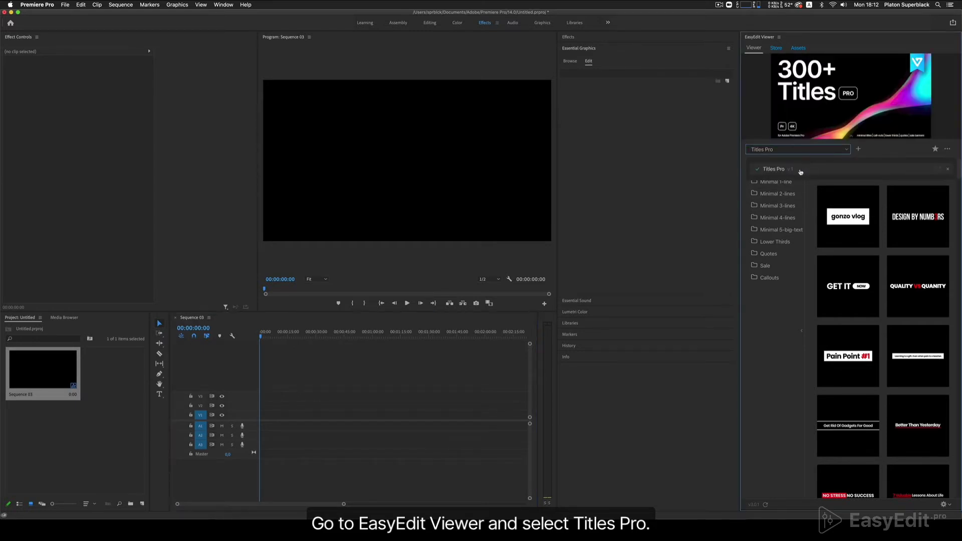
pyautogui.click(803, 170)
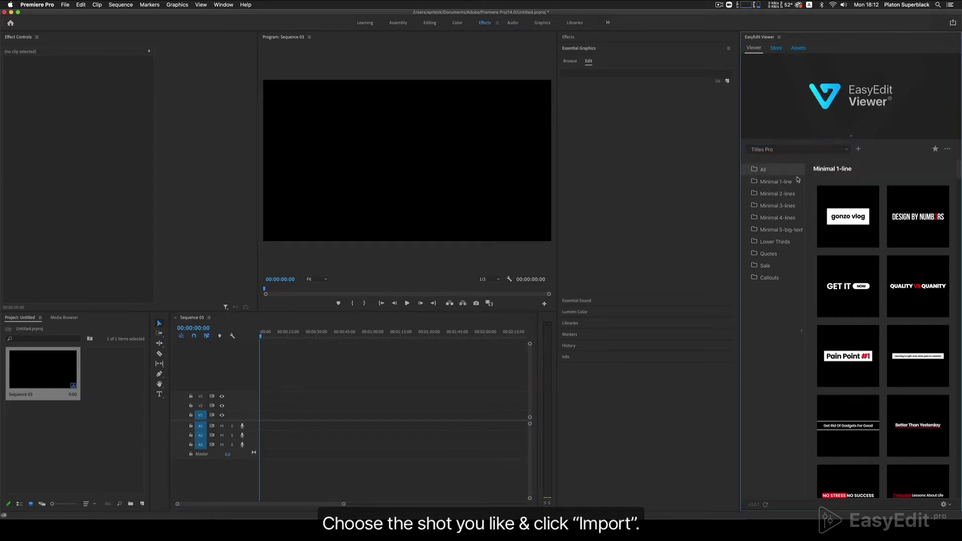
pyautogui.click(791, 205)
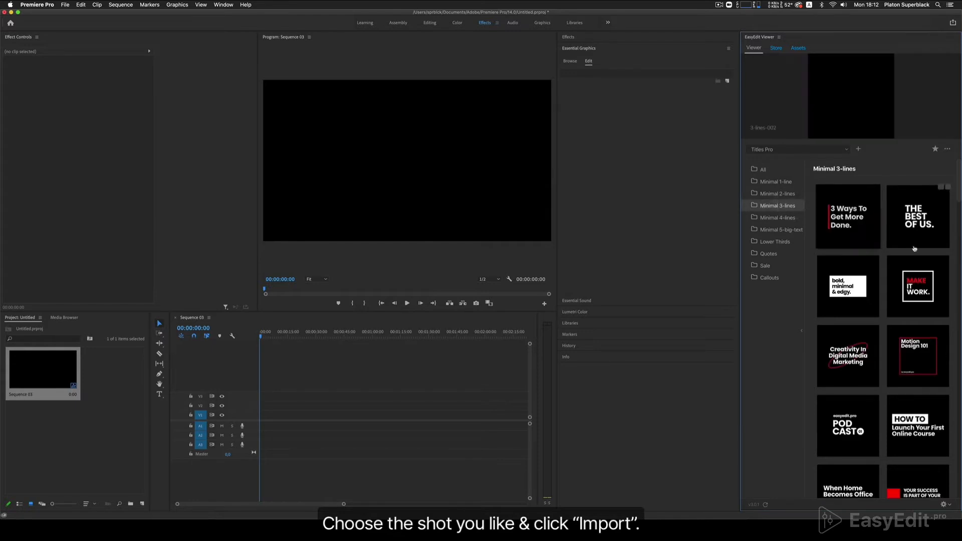
pyautogui.moveTo(914, 264)
pyautogui.scroll(-10, 914, 264)
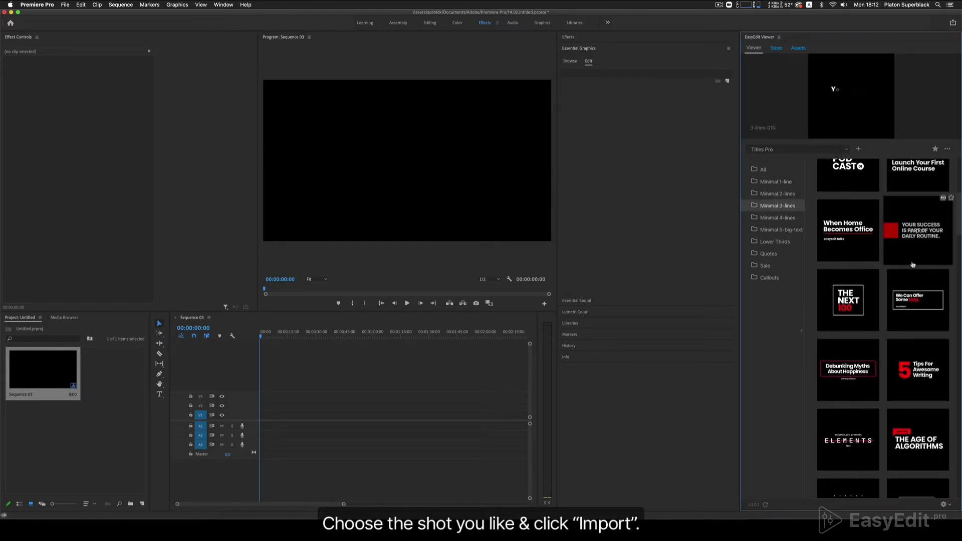
pyautogui.scroll(-1, 913, 265)
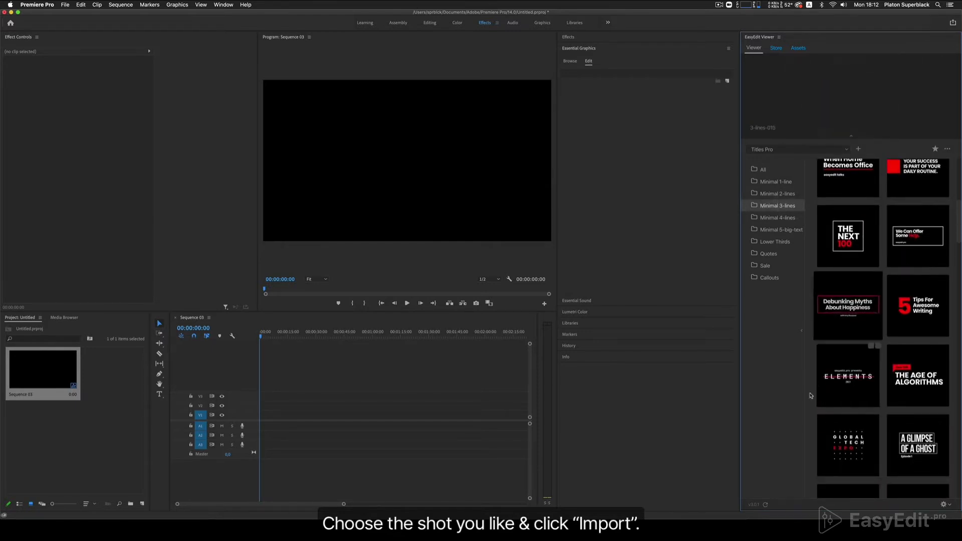
pyautogui.click(848, 379)
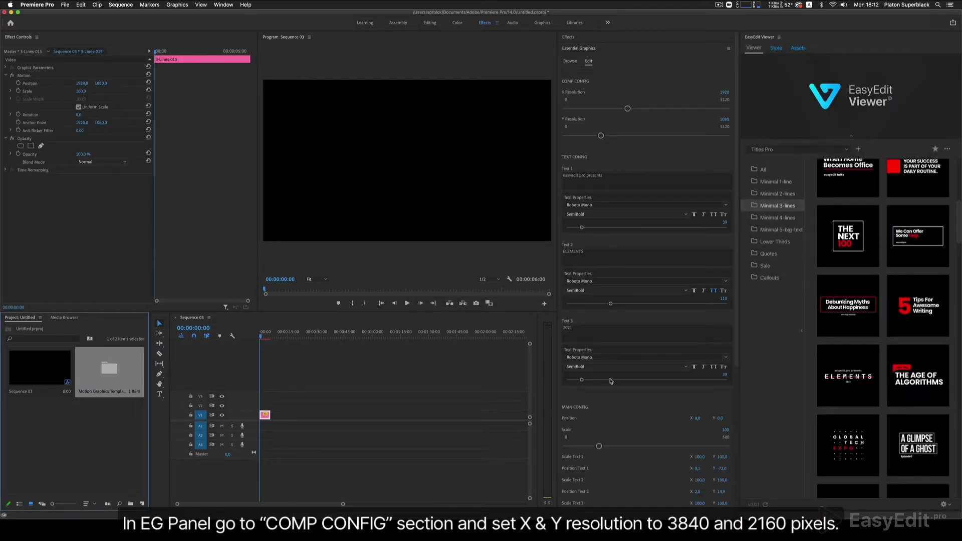
# Play the imported ELEMENTS title from the start of the sequence until its text is fully shown
pyautogui.click(277, 366)
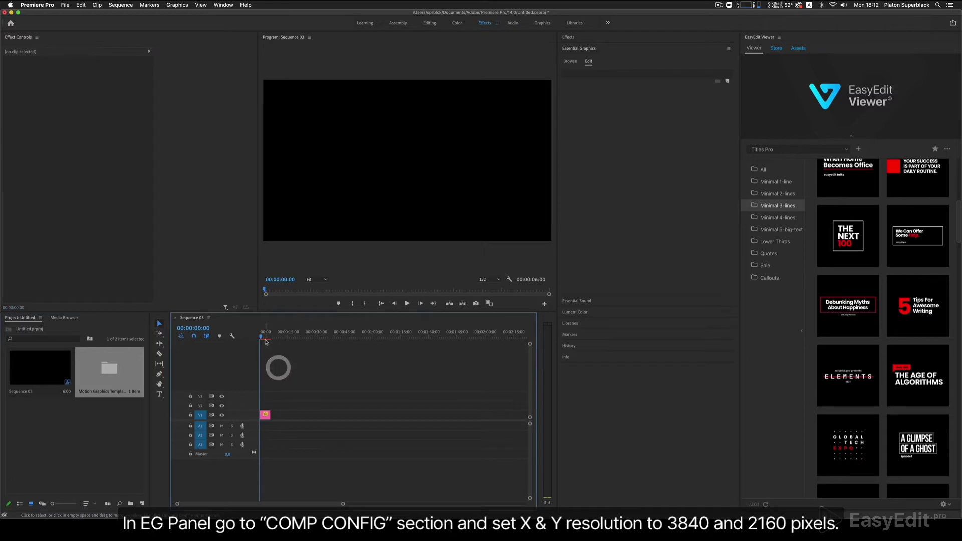
pyautogui.click(254, 333)
pyautogui.press('=')
pyautogui.press('=')
pyautogui.press('=')
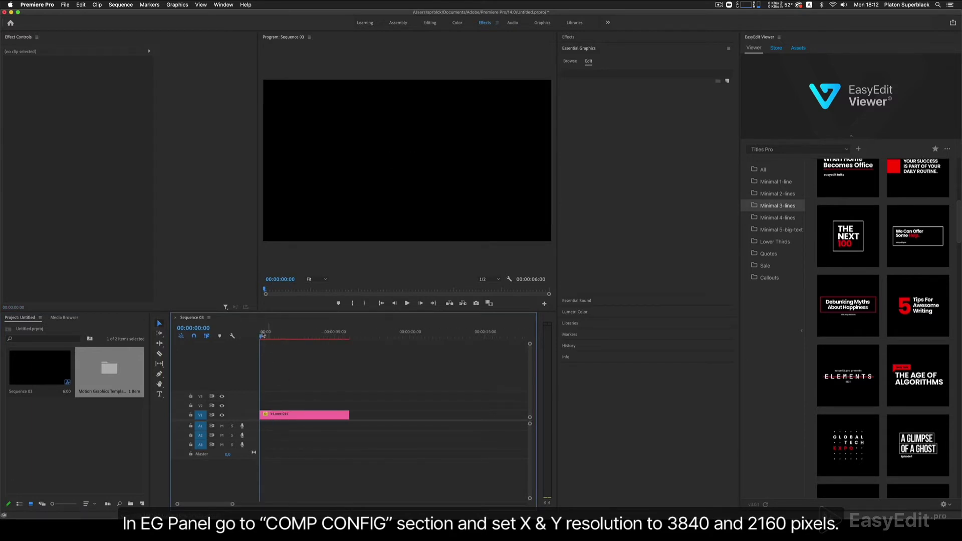
pyautogui.press('space')
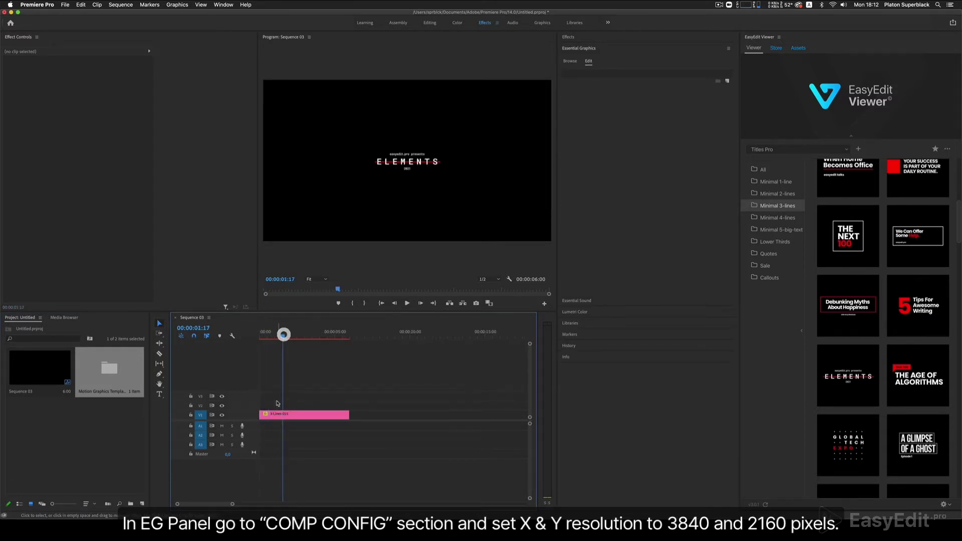
# Set the ELEMENTS title clip's X Resolution to 3840 and Y Resolution to 2160 in its composition settings
pyautogui.click(294, 419)
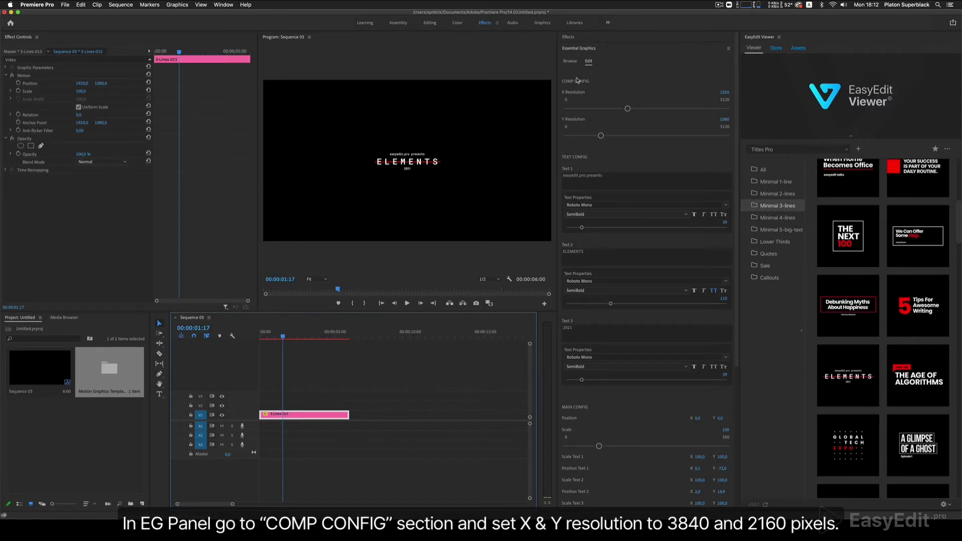
pyautogui.click(725, 91)
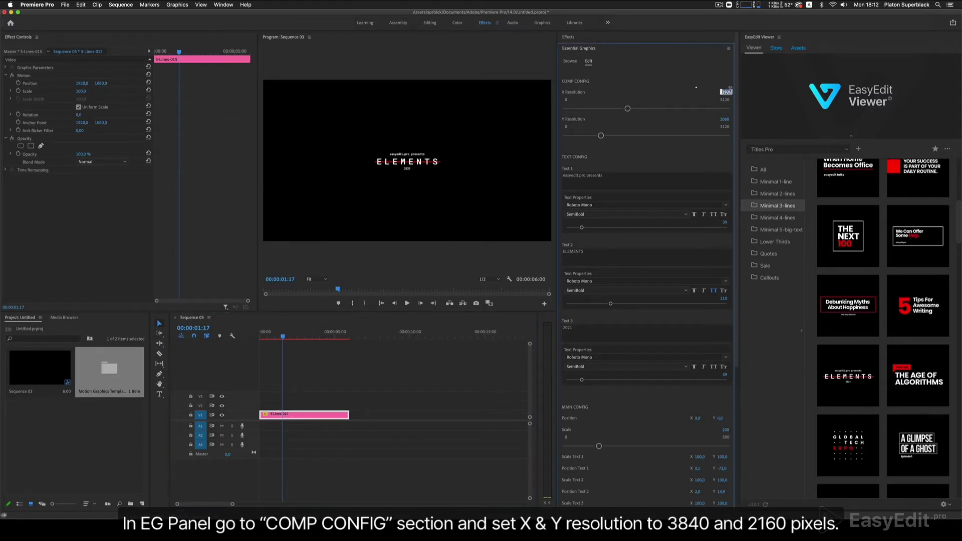
pyautogui.write('3840')
pyautogui.click(724, 119)
pyautogui.write('216')
pyautogui.press('Return')
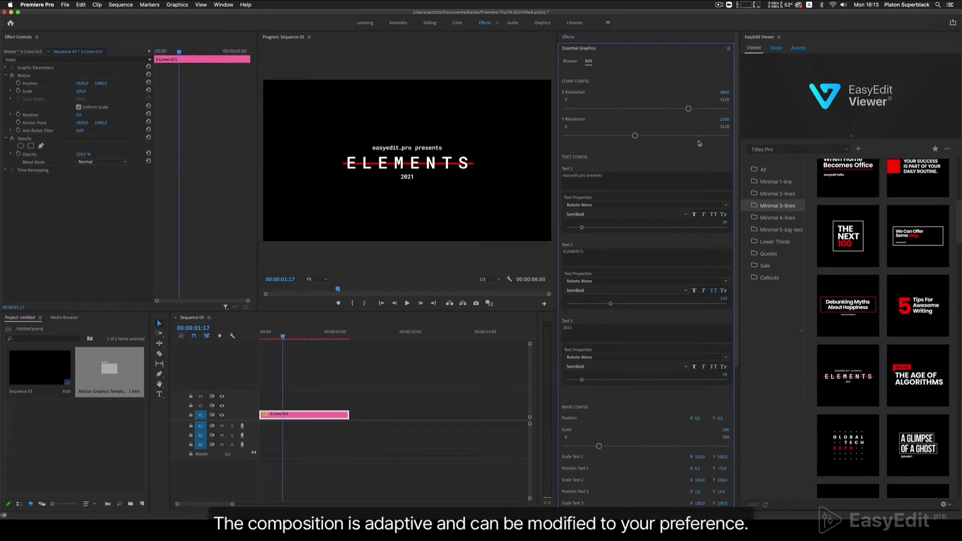
# Try out other X and Y resolutions on the ELEMENTS title to see how its layout adapts
pyautogui.moveTo(687, 108); pyautogui.dragTo(713, 108)
pyautogui.moveTo(636, 136)
pyautogui.mouseDown()
pyautogui.moveTo(678, 135)
pyautogui.moveTo(628, 135)
pyautogui.mouseUp()
pyautogui.moveTo(713, 109); pyautogui.dragTo(691, 111)
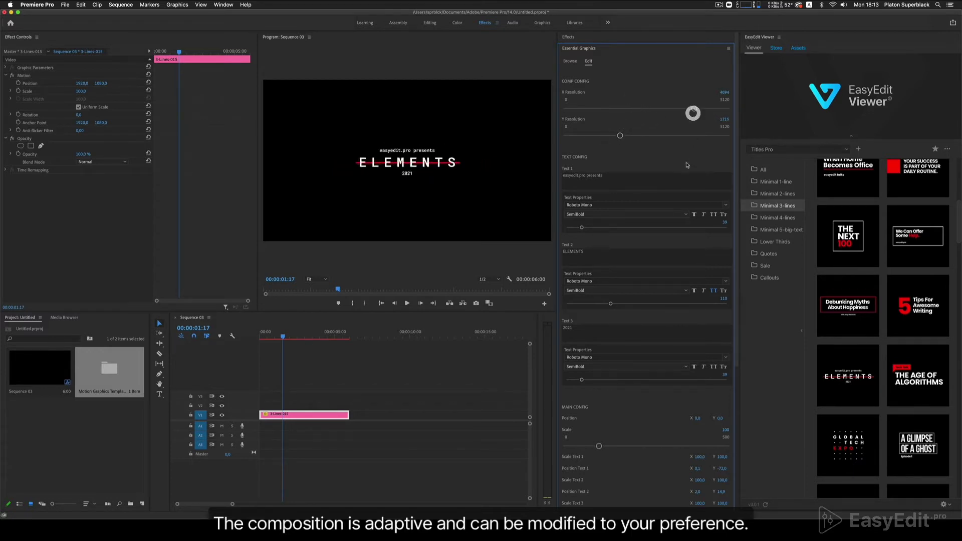
# Restore the title's X Resolution to 3840 and its Y Resolution to 2160
pyautogui.click(723, 91)
pyautogui.write('3840')
pyautogui.click(724, 119)
pyautogui.write('2')
pyautogui.press('Return')
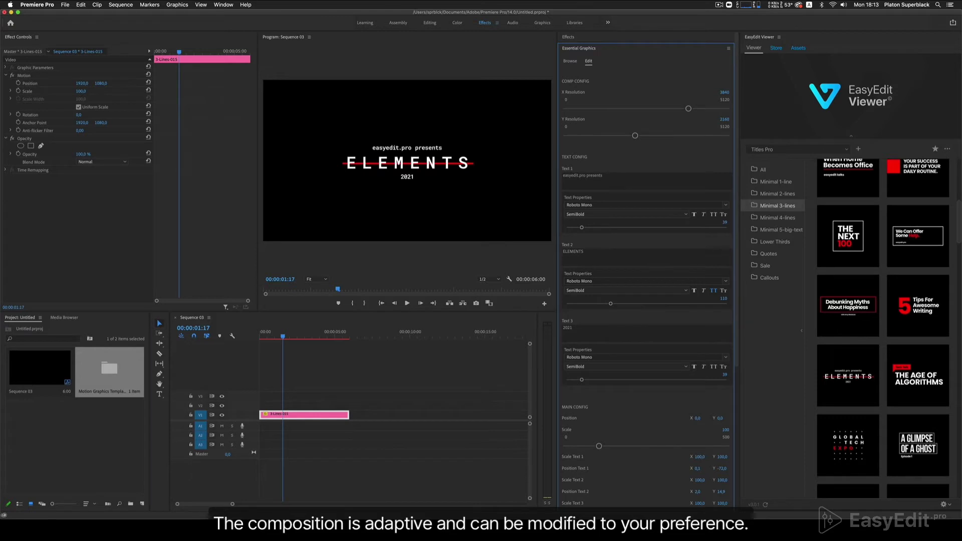
# Extend the title clip's end to a duration of about 00:00:07:07 and park the playhead at 00:00:01:14
pyautogui.click(356, 412)
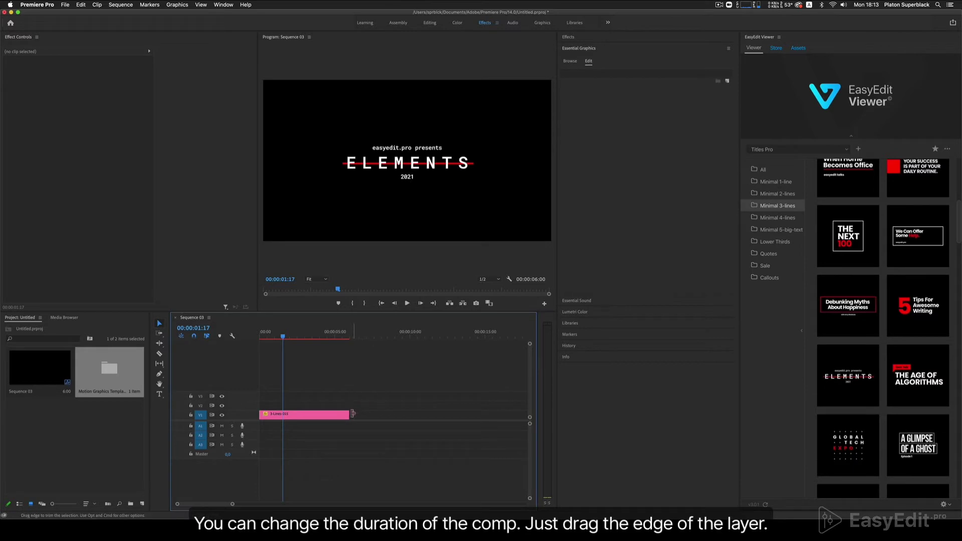
pyautogui.moveTo(353, 412); pyautogui.dragTo(439, 415)
pyautogui.moveTo(281, 336); pyautogui.dragTo(376, 350)
pyautogui.moveTo(439, 414); pyautogui.dragTo(367, 413)
pyautogui.moveTo(369, 337); pyautogui.dragTo(262, 346)
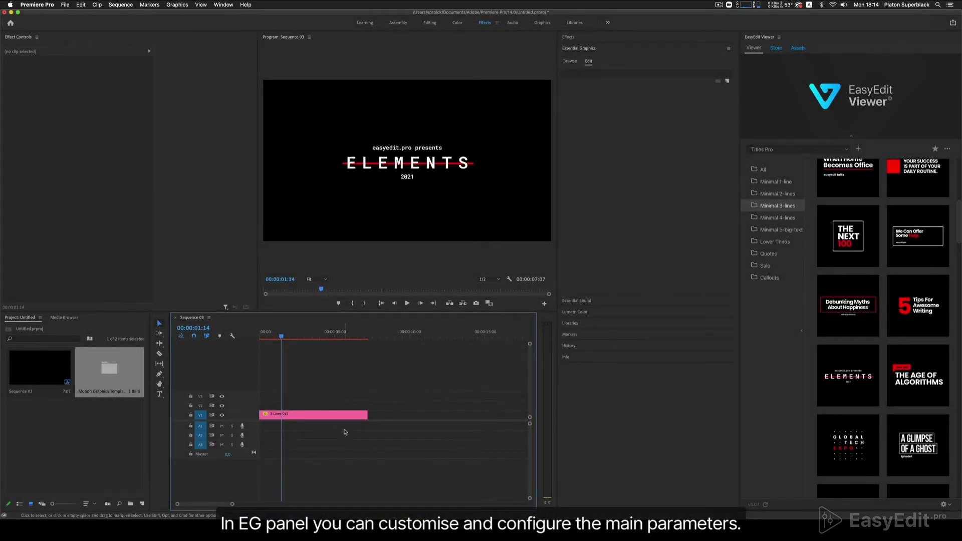
# Change the title's Text 2 to "RELATIVE CYCLES"
pyautogui.click(343, 415)
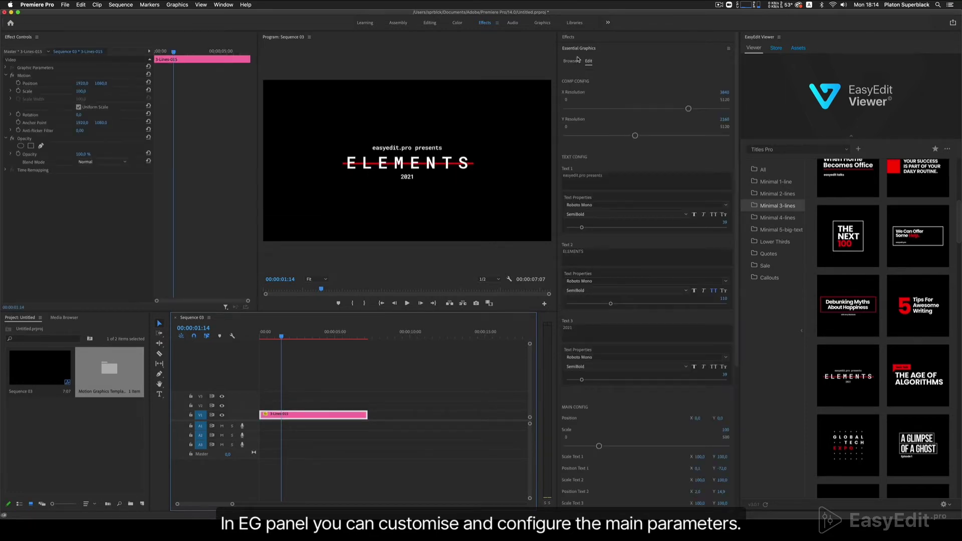
pyautogui.click(600, 177)
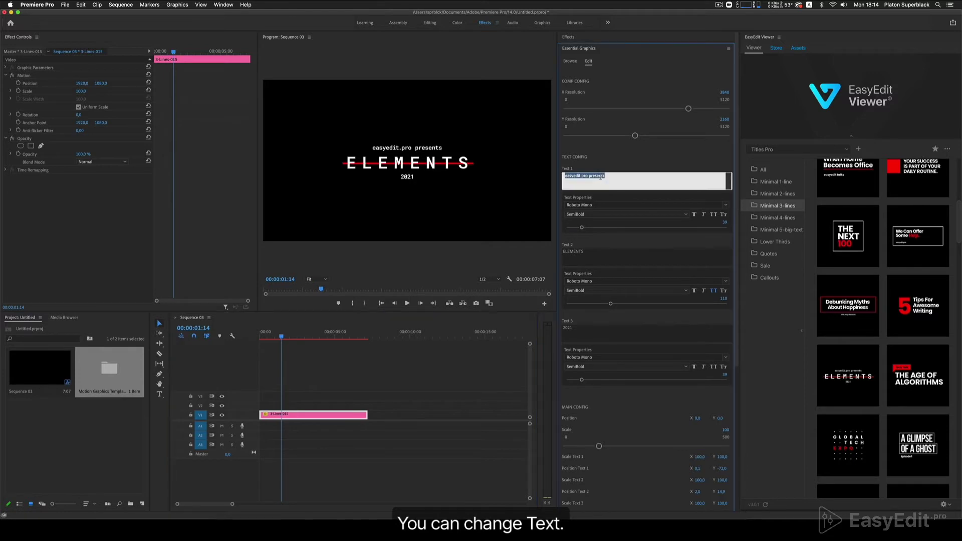
pyautogui.click(591, 256)
pyautogui.write('RELATIVE CYCL')
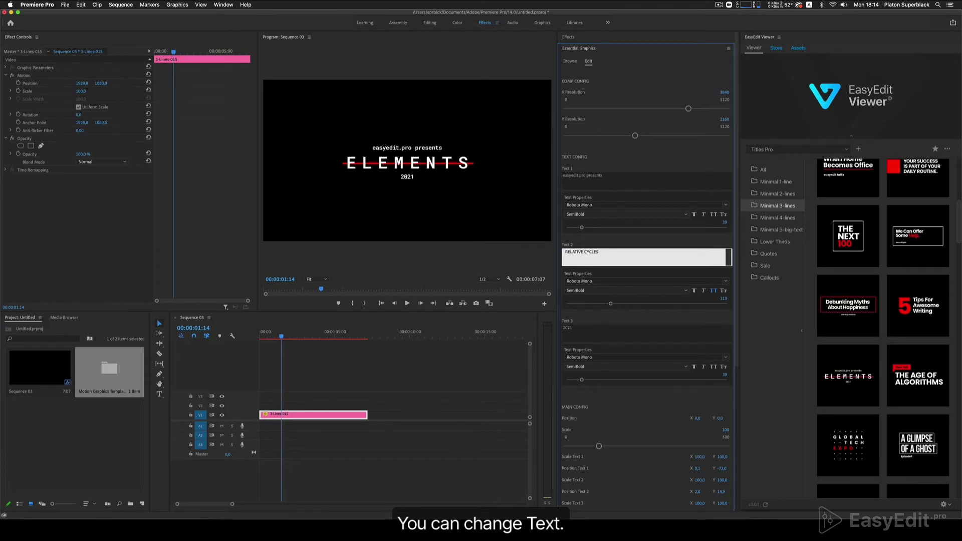
pyautogui.press('Tab')
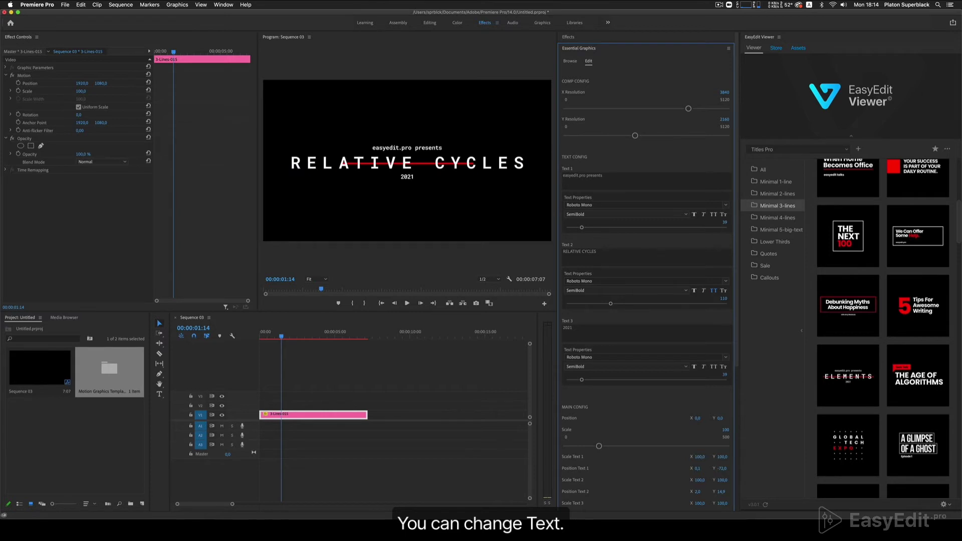
# Try shifting the whole title horizontally with its main Position value, and undo the shift
pyautogui.scroll(-2, 656, 422)
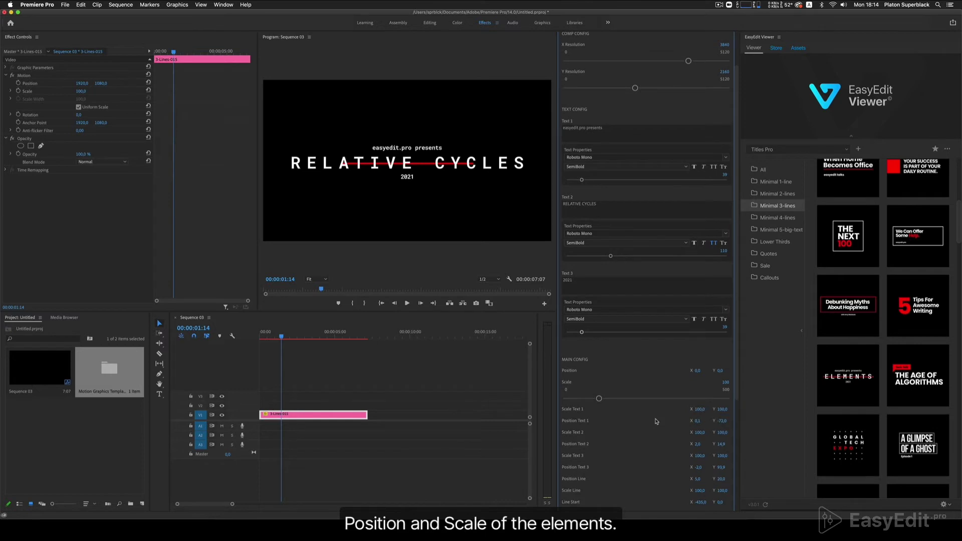
pyautogui.moveTo(697, 371); pyautogui.dragTo(620, 400)
pyautogui.press('super+z')
# Move Text 1 up to Y about -458 and Text 3 down to Y about 458, and set the line's stroke width to about 13
pyautogui.moveTo(722, 425); pyautogui.dragTo(691, 425)
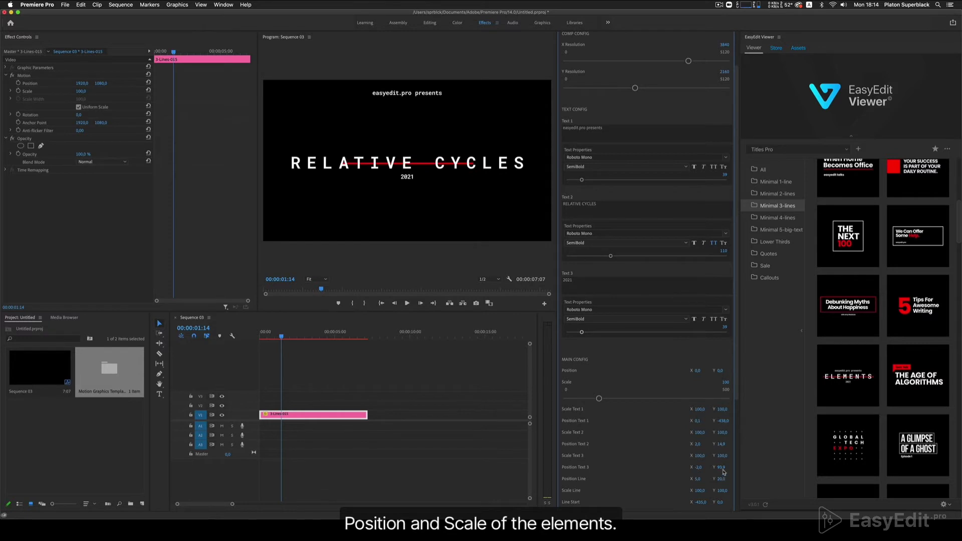
pyautogui.moveTo(720, 467); pyautogui.dragTo(764, 467)
pyautogui.scroll(-2, 646, 479)
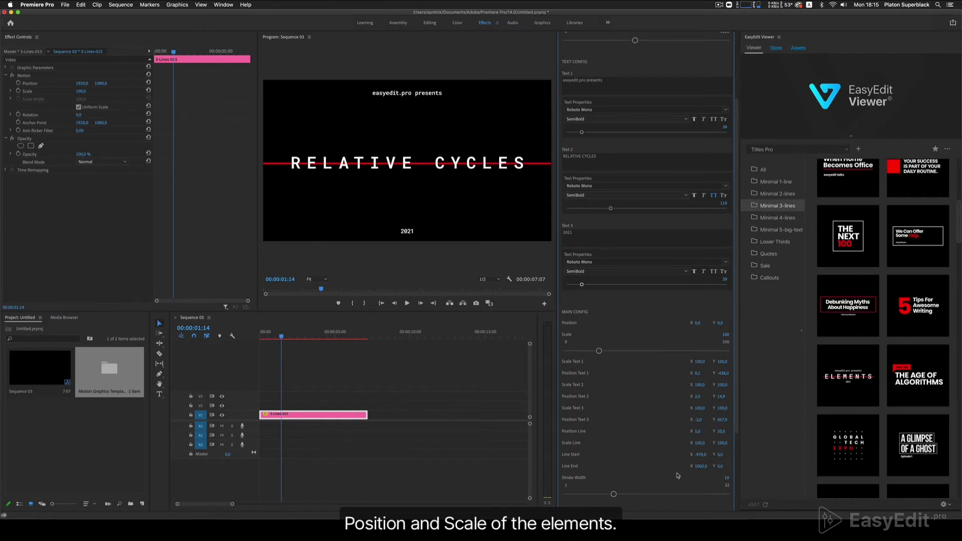
pyautogui.moveTo(613, 494); pyautogui.dragTo(630, 494)
pyautogui.scroll(-2, 645, 431)
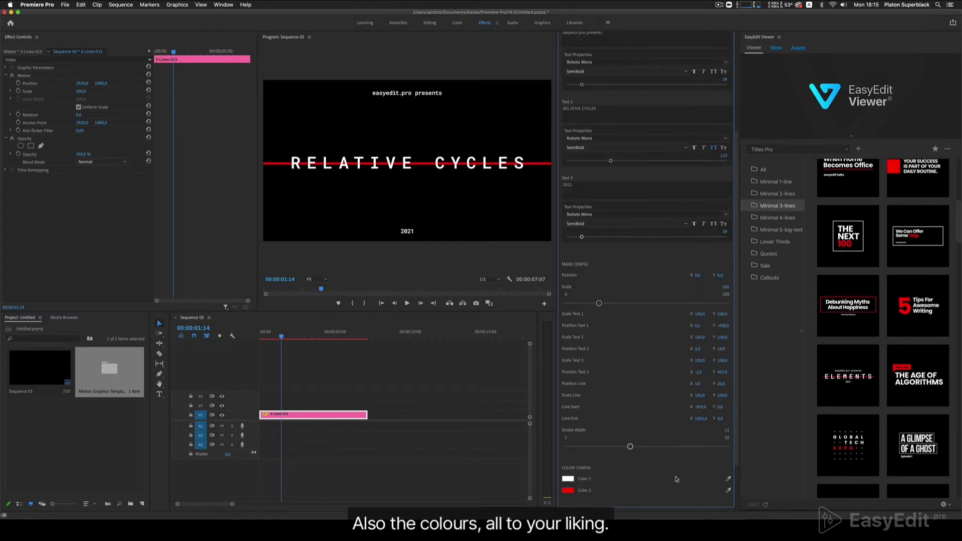
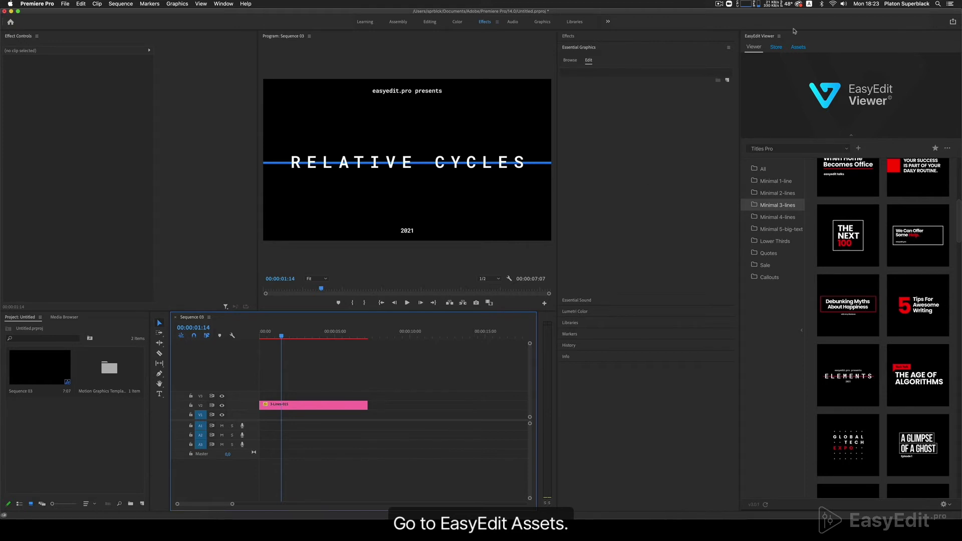
# Open EasyEdit Assets, keep Images as the media type, and search Pexels for "background"
pyautogui.click(796, 47)
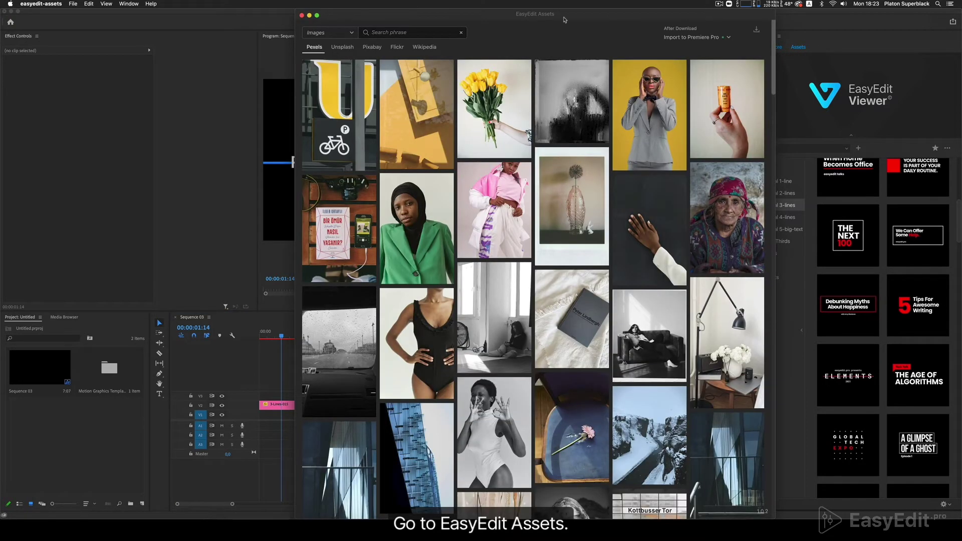
pyautogui.click(330, 32)
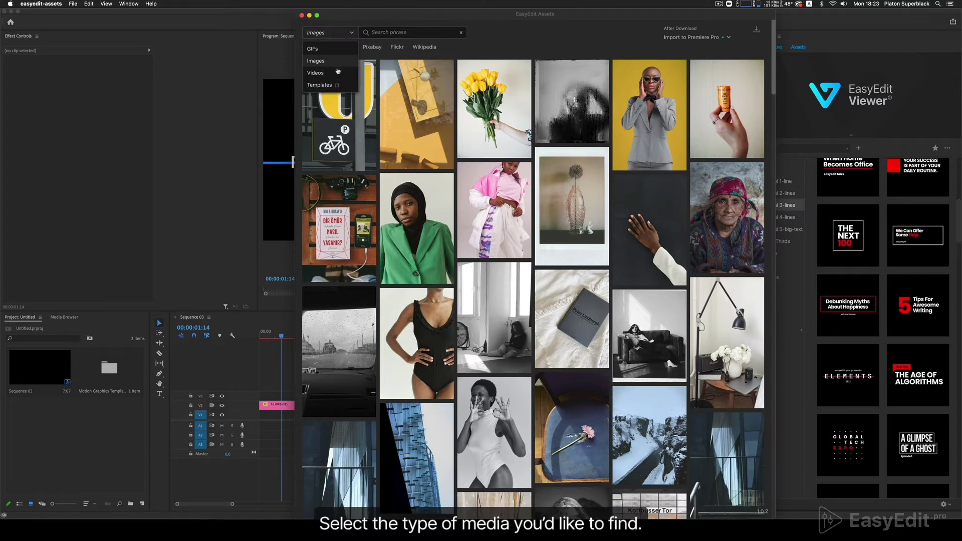
pyautogui.click(512, 45)
pyautogui.click(389, 32)
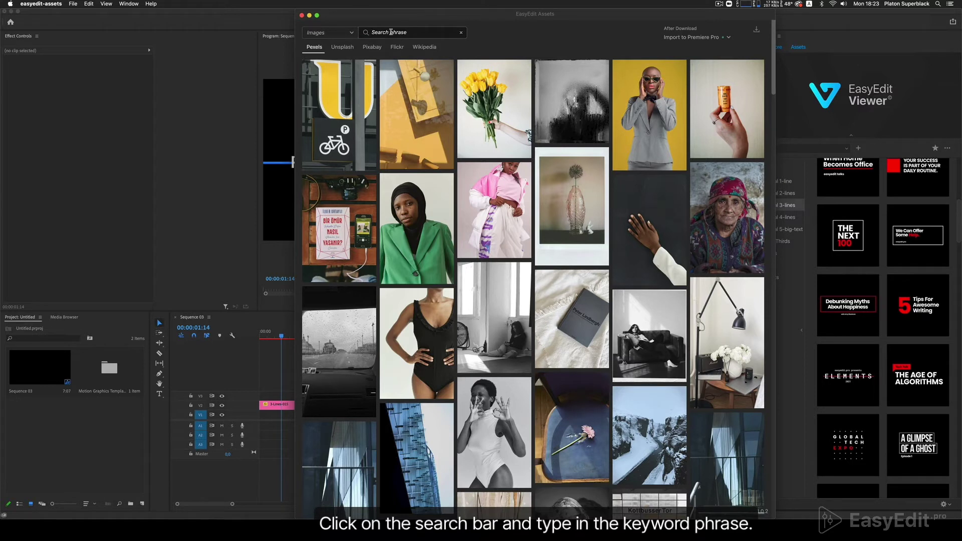
pyautogui.write('background')
pyautogui.press('Return')
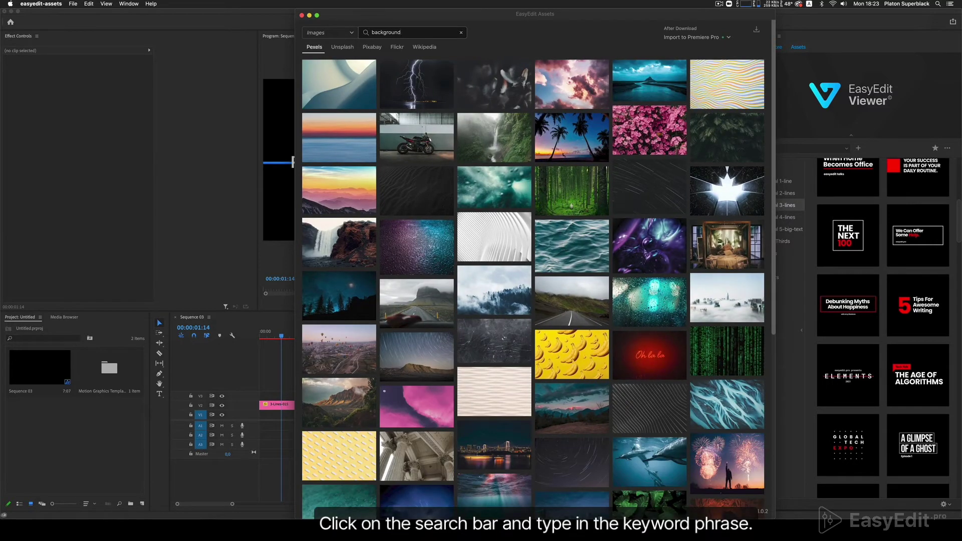
# Browse the Pexels background images for a picture that suits the title
pyautogui.scroll(-3, 497, 126)
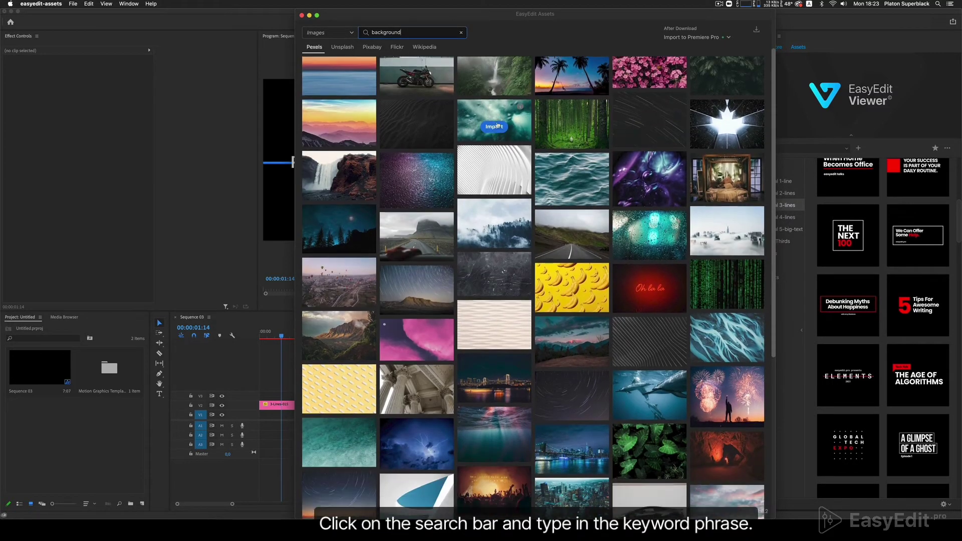
pyautogui.scroll(-10, 497, 126)
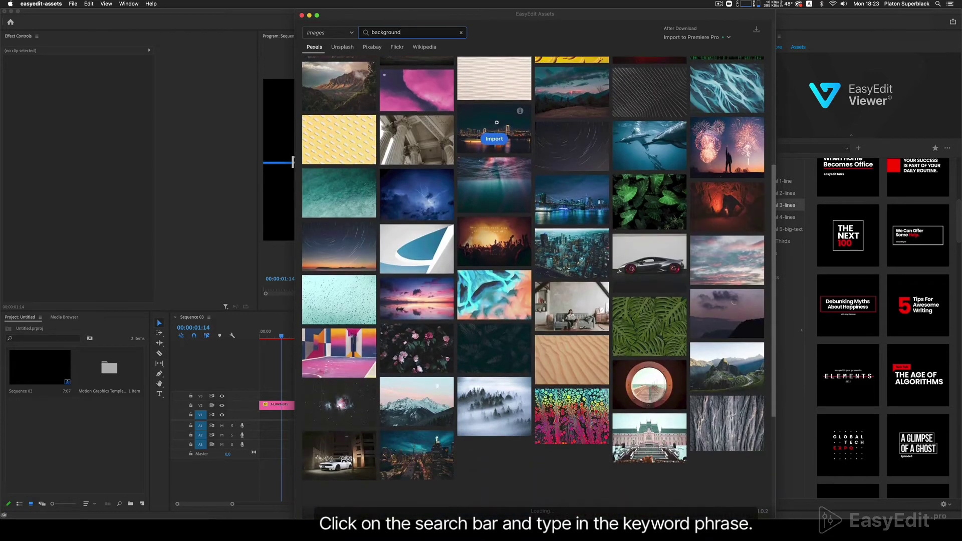
pyautogui.scroll(-4, 497, 122)
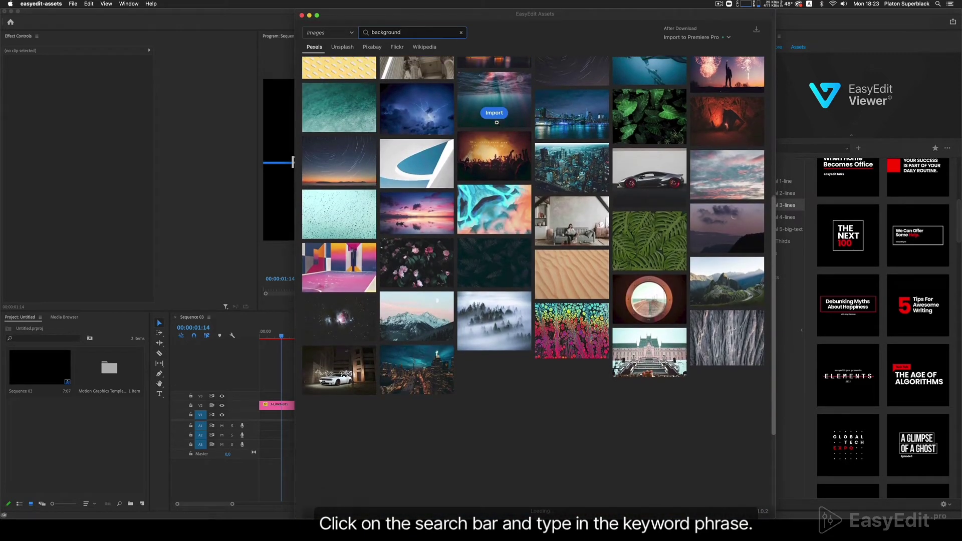
pyautogui.scroll(-3, 496, 122)
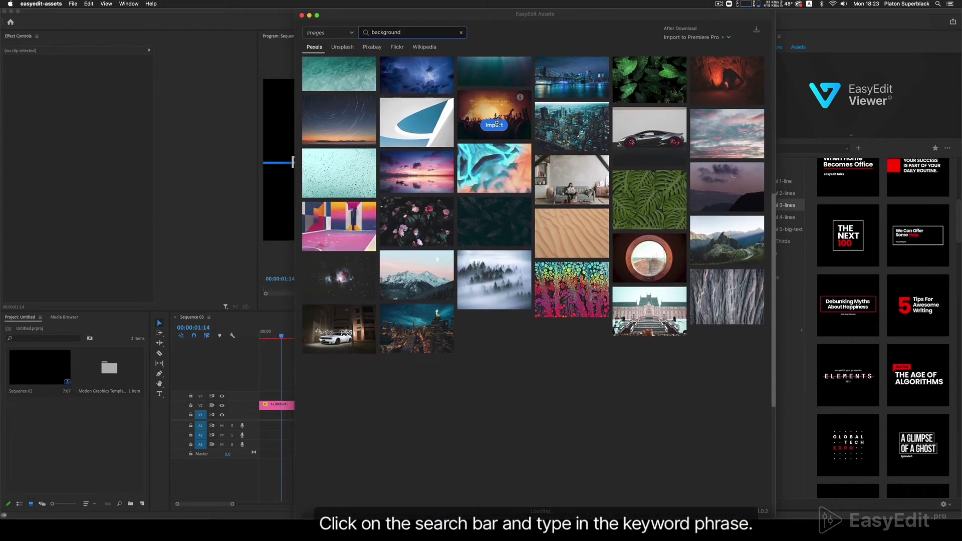
pyautogui.scroll(-3, 496, 122)
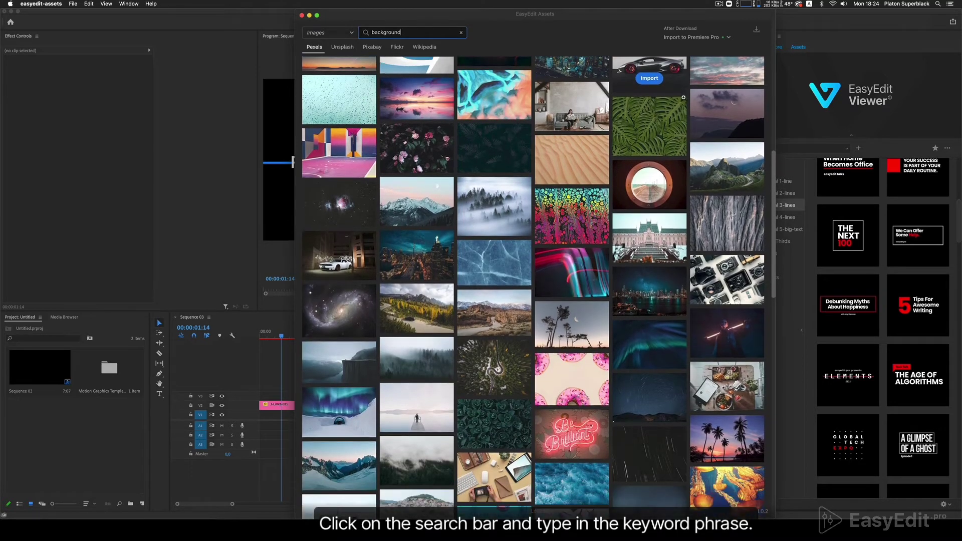
pyautogui.scroll(-3, 649, 80)
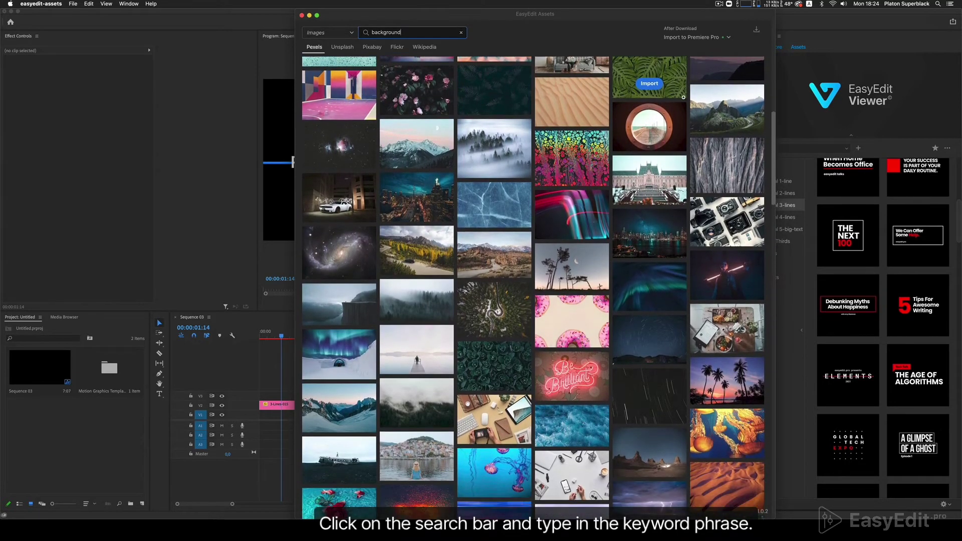
pyautogui.scroll(-1, 683, 99)
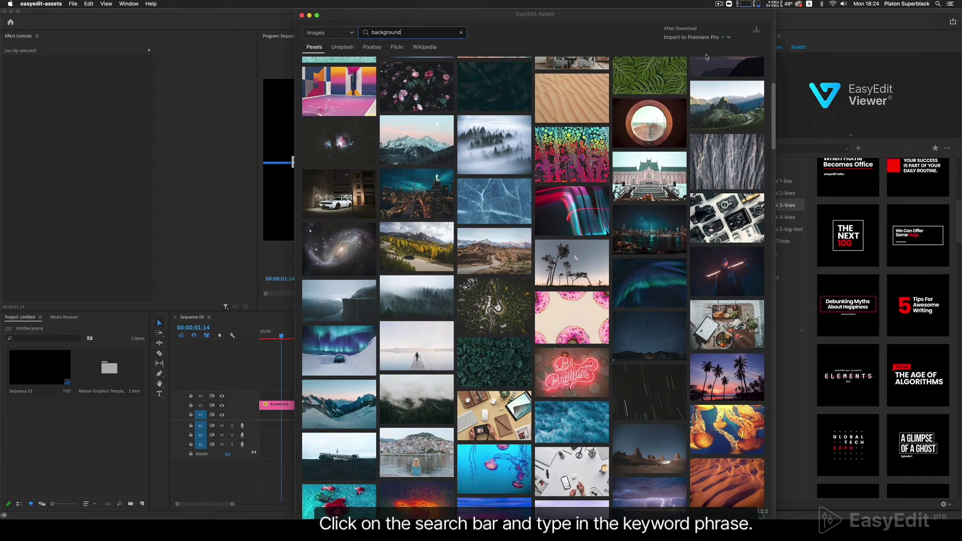
# Set the asset download path to the Backgrounds folder in Downloads and return to the image results
pyautogui.click(756, 31)
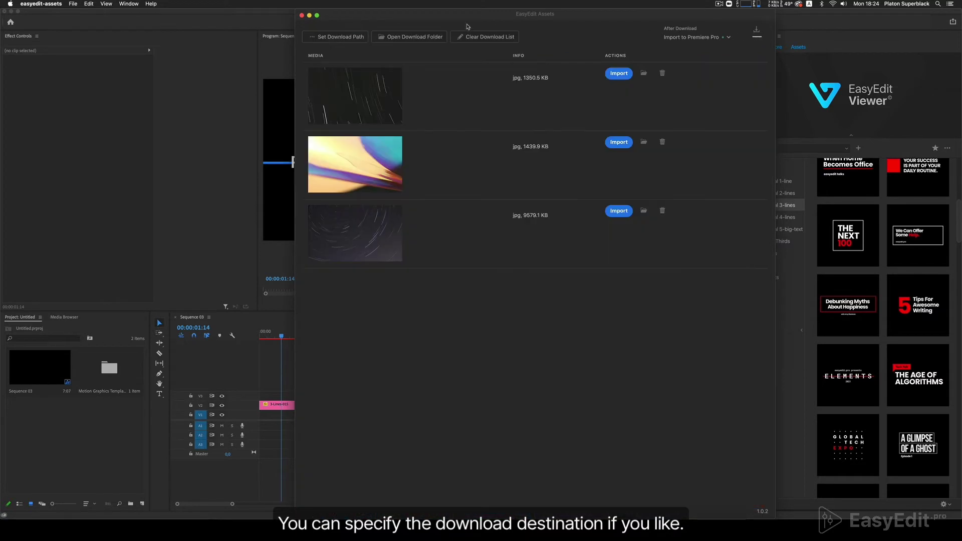
pyautogui.click(336, 37)
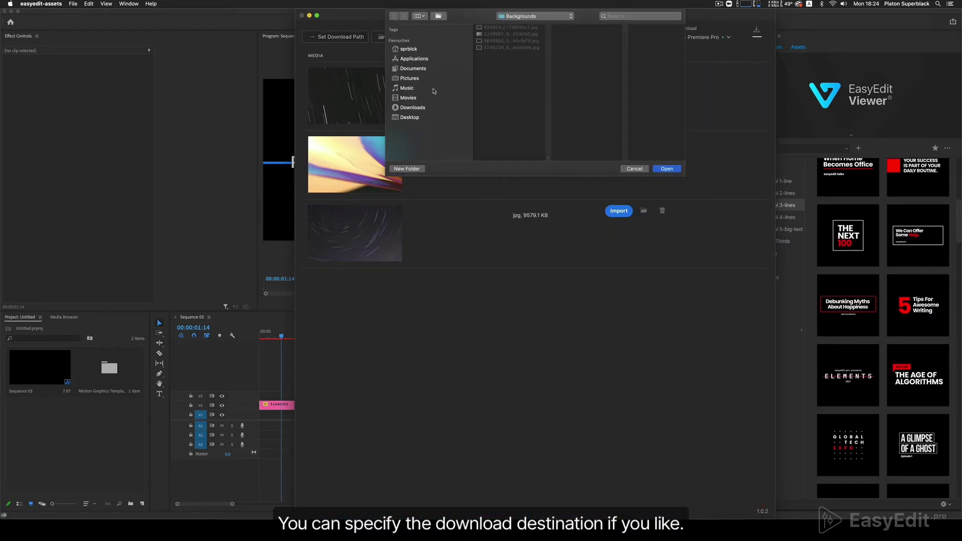
pyautogui.click(429, 106)
pyautogui.click(511, 33)
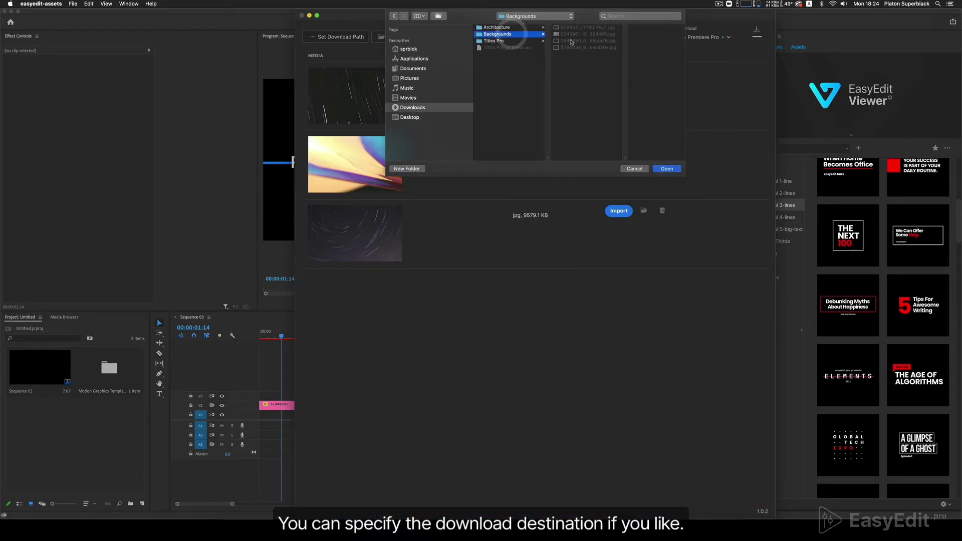
pyautogui.click(661, 171)
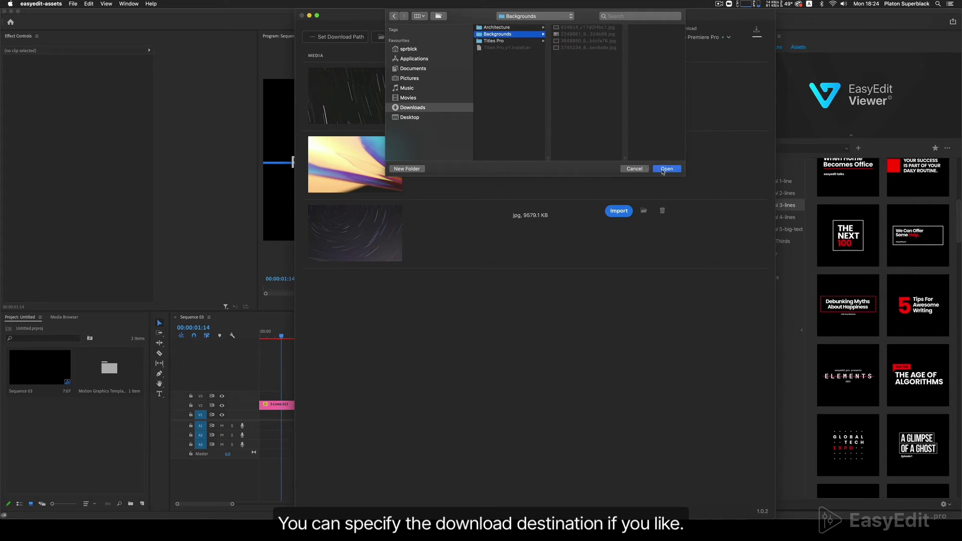
pyautogui.click(754, 31)
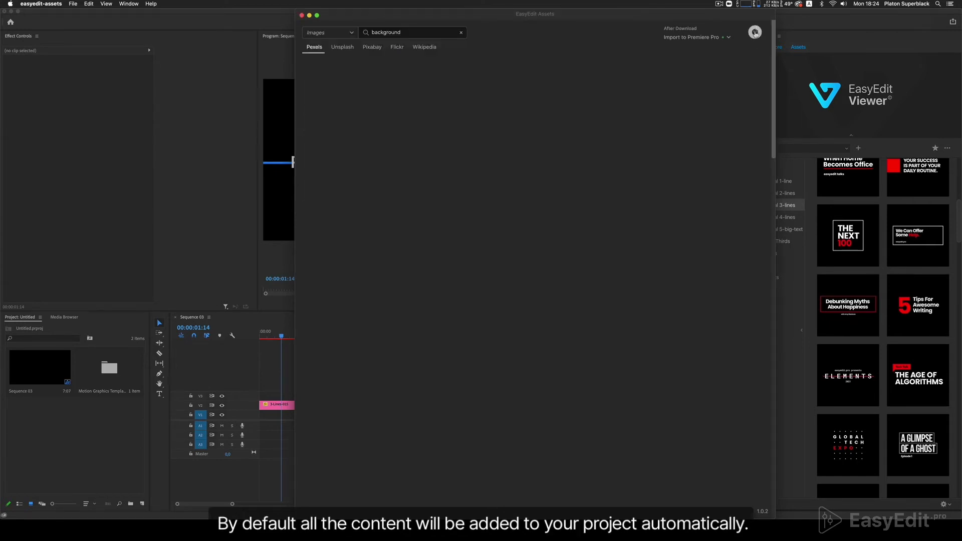
# Choose Import to Premiere Pro as the after-download action and import the dark photo with slanted white star trails
pyautogui.click(710, 37)
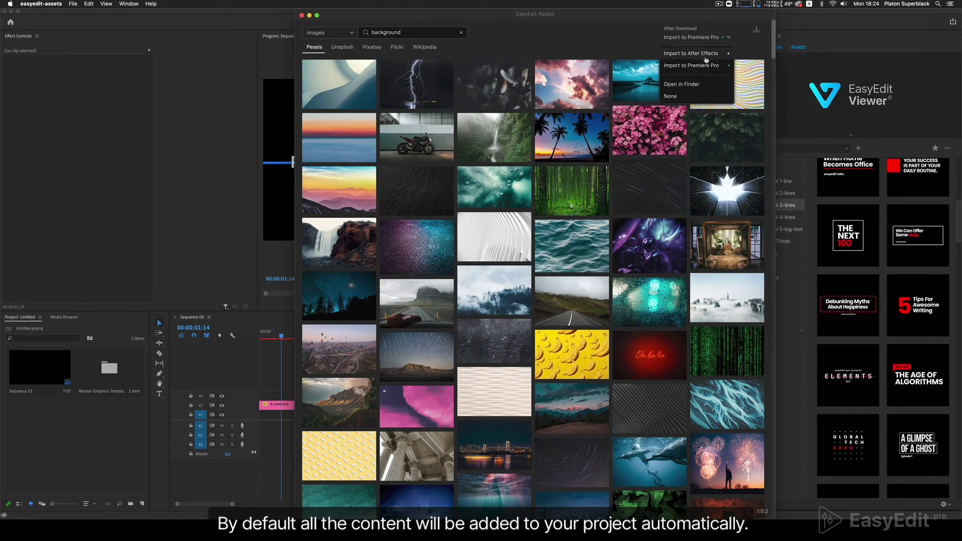
pyautogui.click(706, 65)
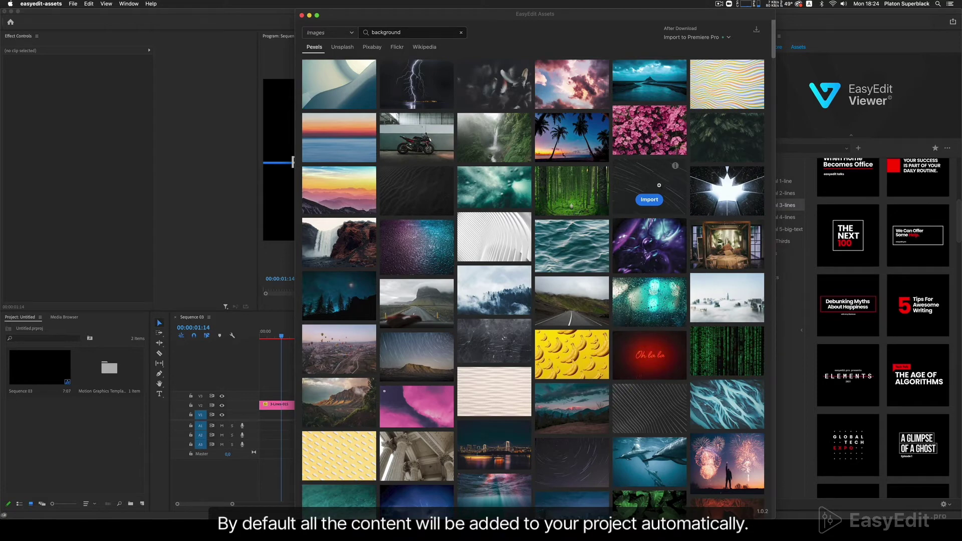
pyautogui.scroll(-15, 659, 185)
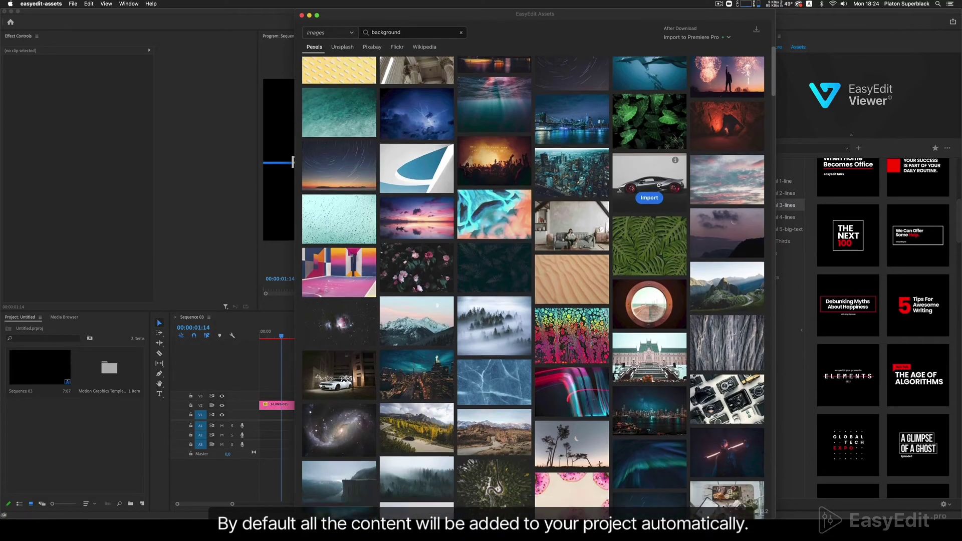
pyautogui.scroll(-5, 659, 186)
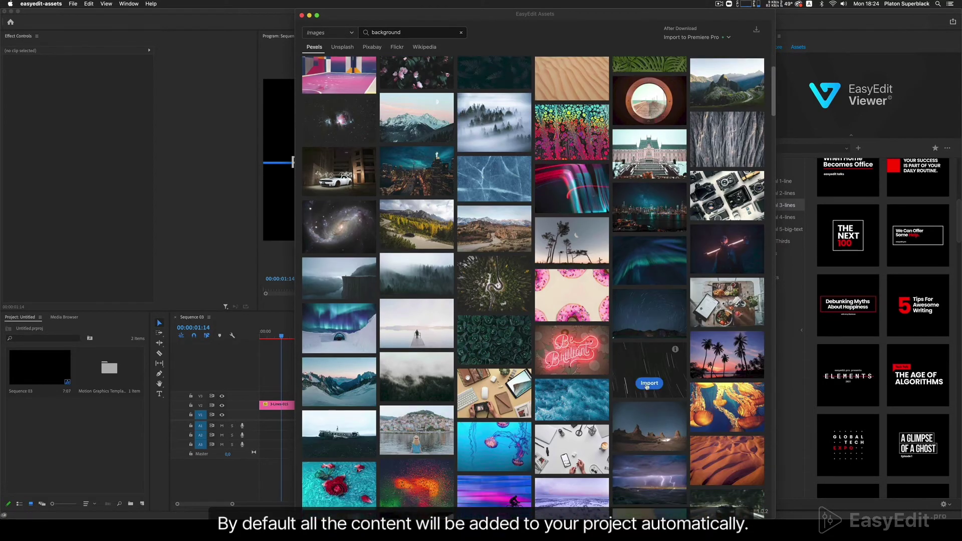
pyautogui.click(647, 383)
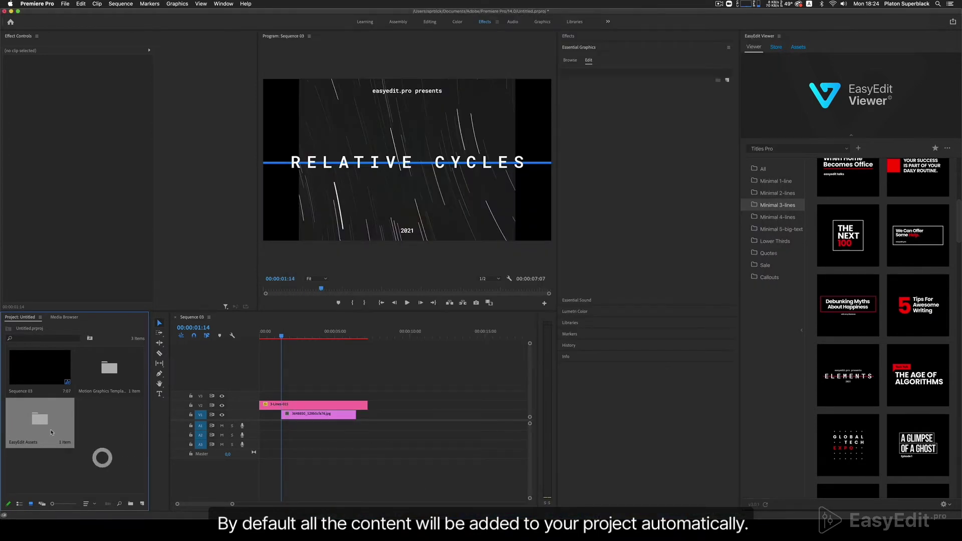
# Stretch the star-trail image clip to cover the title's full duration and enlarge its Motion scale
pyautogui.click(39, 419)
pyautogui.click(123, 445)
pyautogui.click(311, 418)
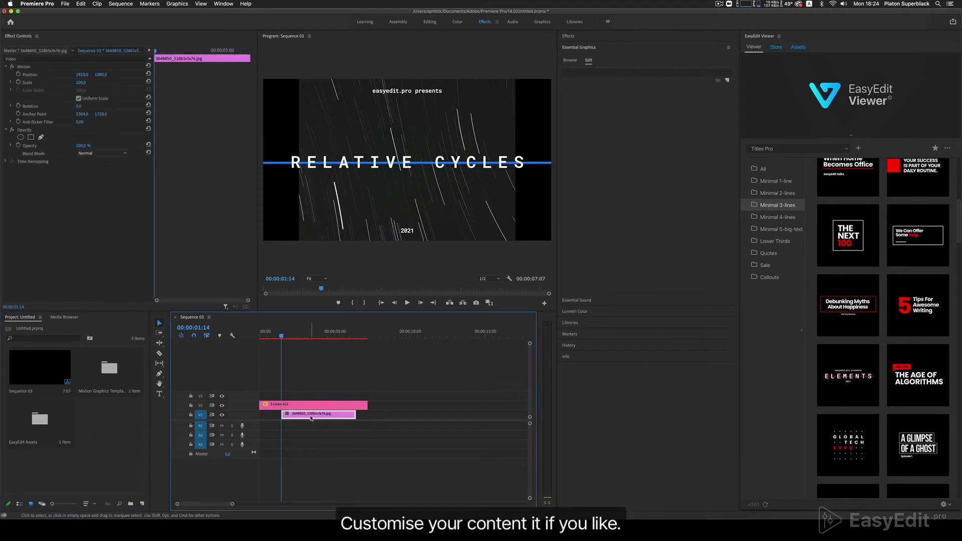
pyautogui.moveTo(317, 418); pyautogui.dragTo(368, 416)
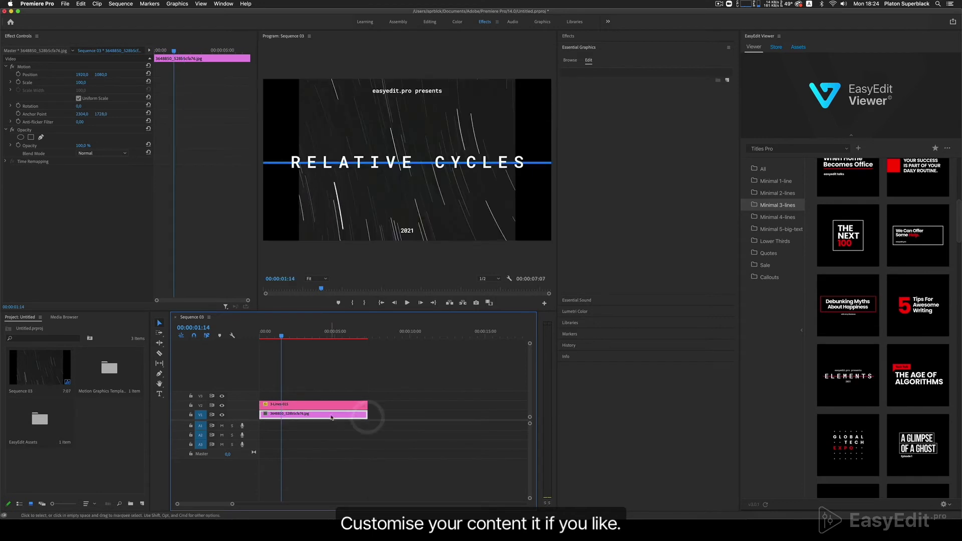
pyautogui.click(79, 85)
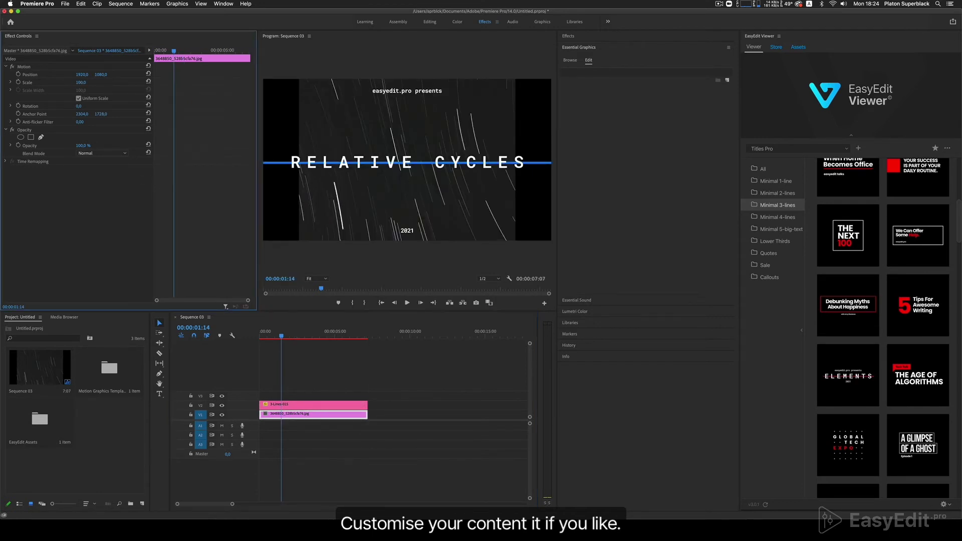
pyautogui.moveTo(81, 82); pyautogui.dragTo(101, 82)
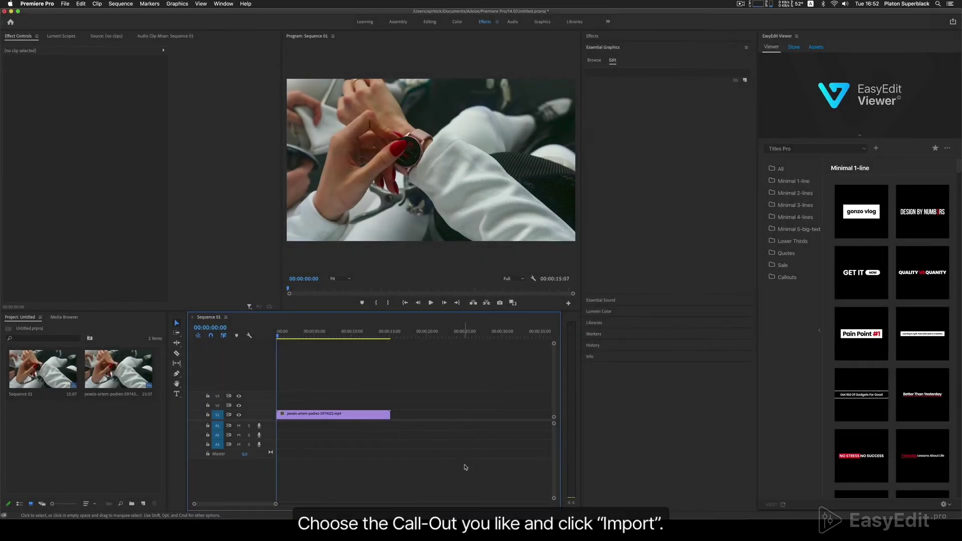
# Import Callout 017 R from the Titles Pro Callouts category into the smartwatch sequence
pyautogui.click(787, 277)
pyautogui.moveTo(858, 278)
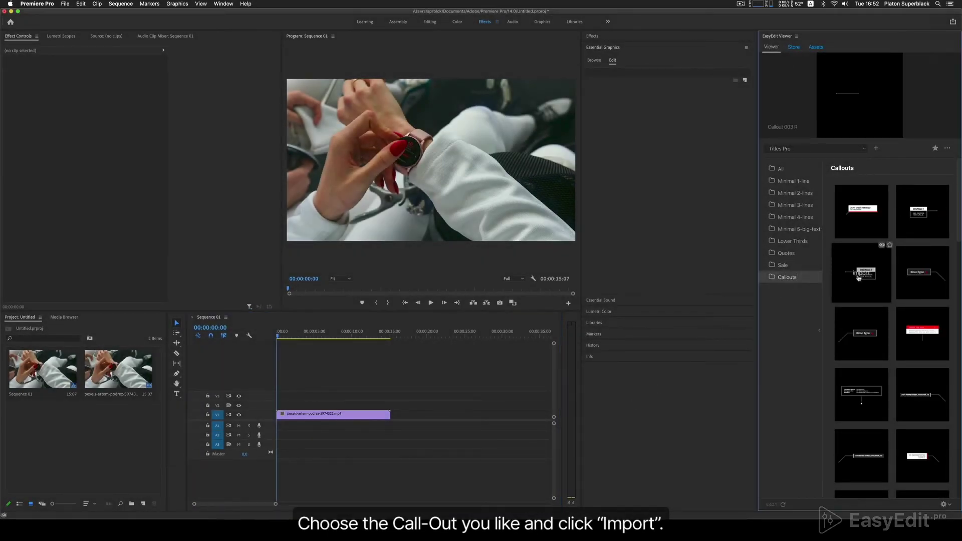
pyautogui.moveTo(921, 334)
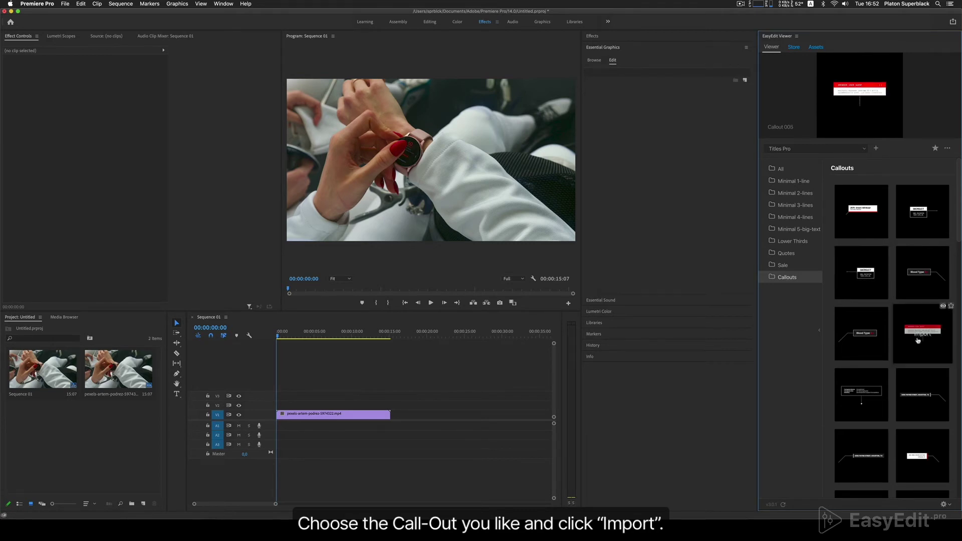
pyautogui.moveTo(878, 378)
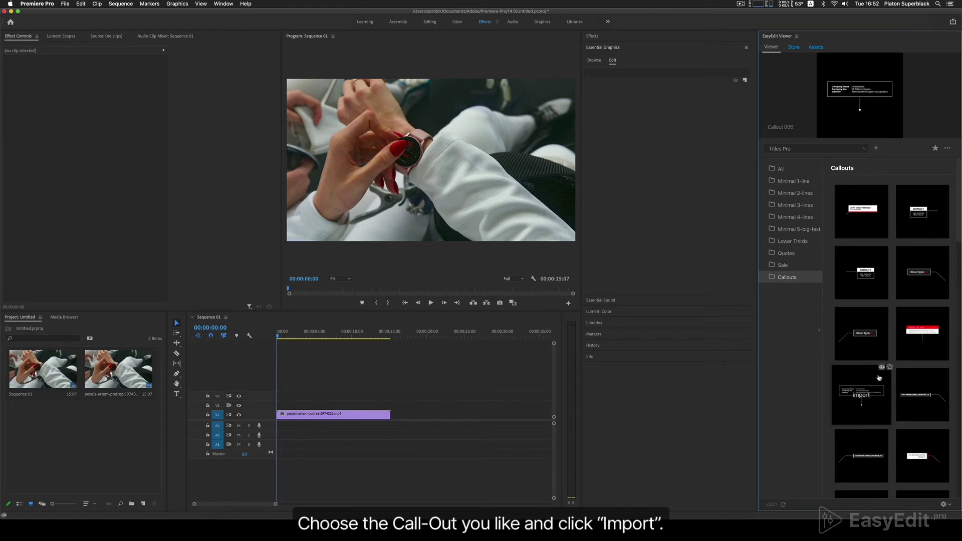
pyautogui.scroll(-5, 824, 383)
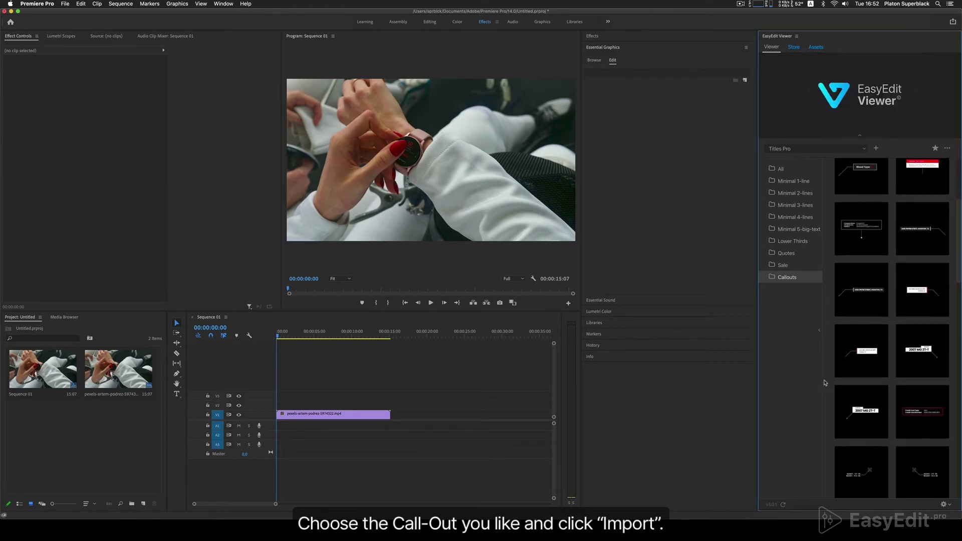
pyautogui.scroll(-10, 824, 383)
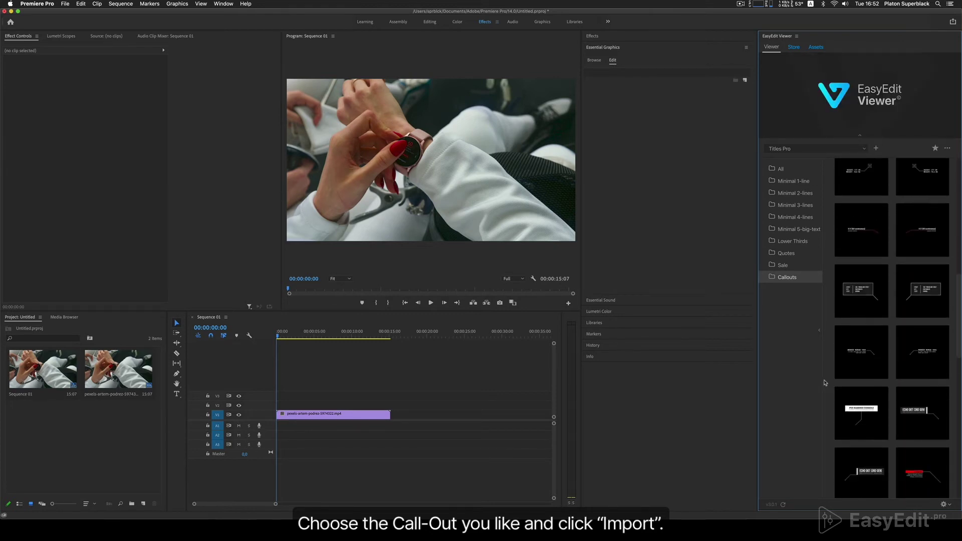
pyautogui.scroll(-2, 825, 383)
pyautogui.moveTo(839, 388)
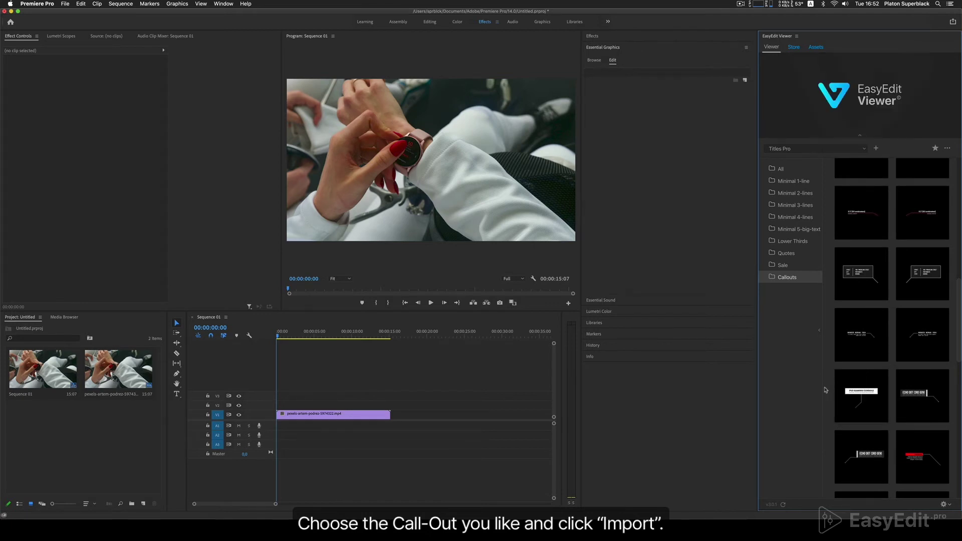
pyautogui.scroll(-6, 825, 390)
pyautogui.moveTo(846, 369)
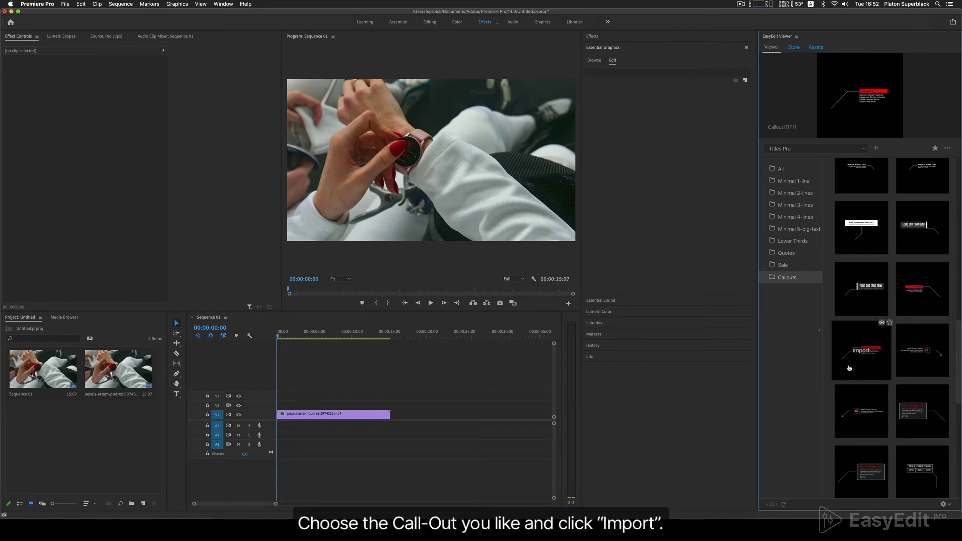
pyautogui.click(851, 366)
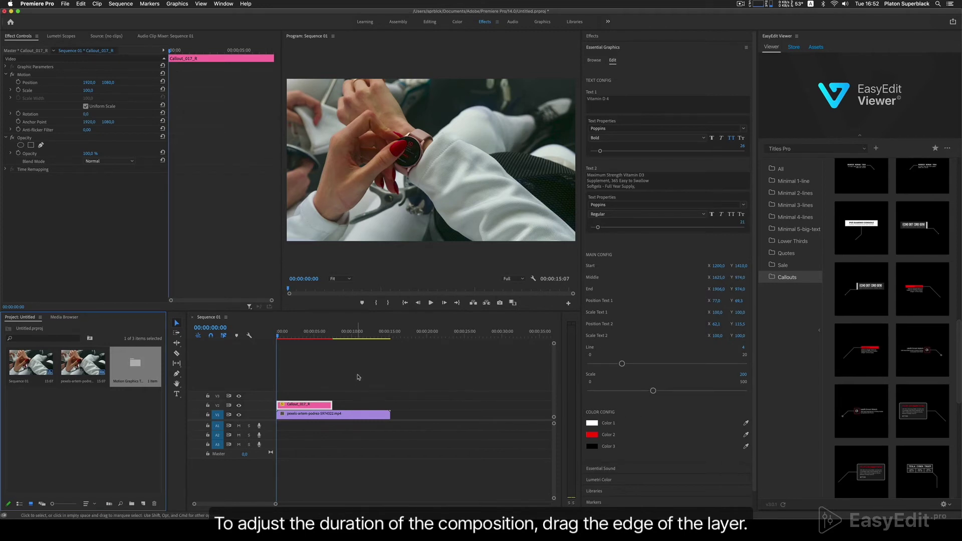
# Extend the callout clip to the end of the watch footage beneath it
pyautogui.click(355, 393)
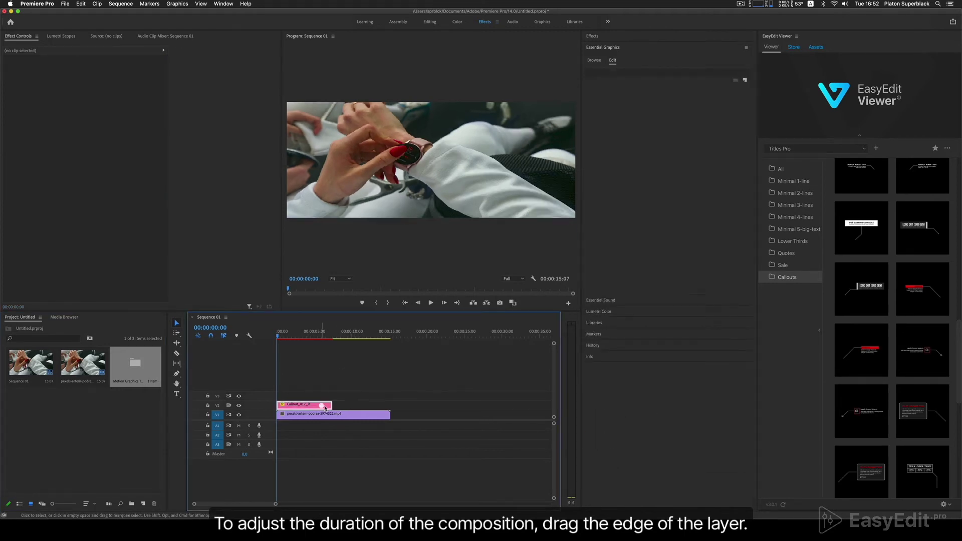
pyautogui.moveTo(330, 406); pyautogui.dragTo(390, 410)
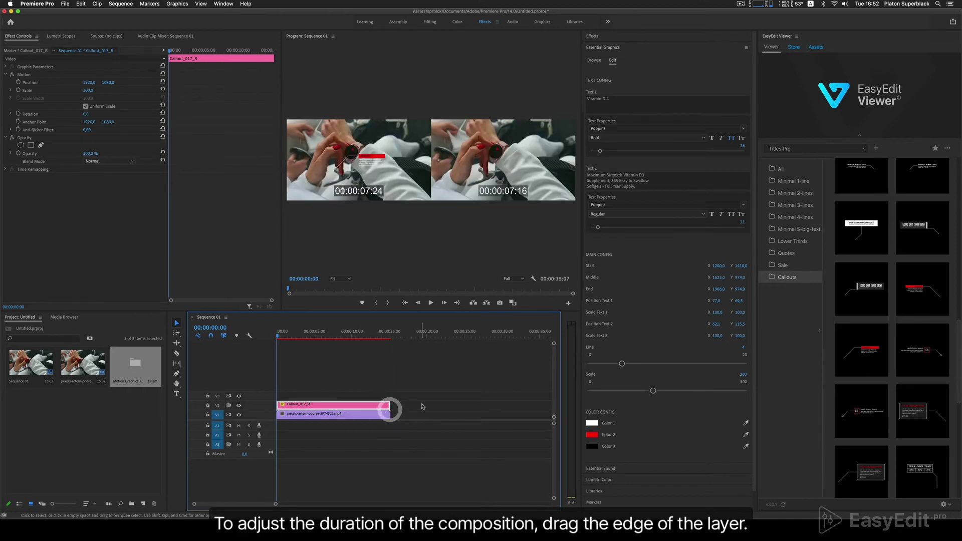
pyautogui.click(422, 407)
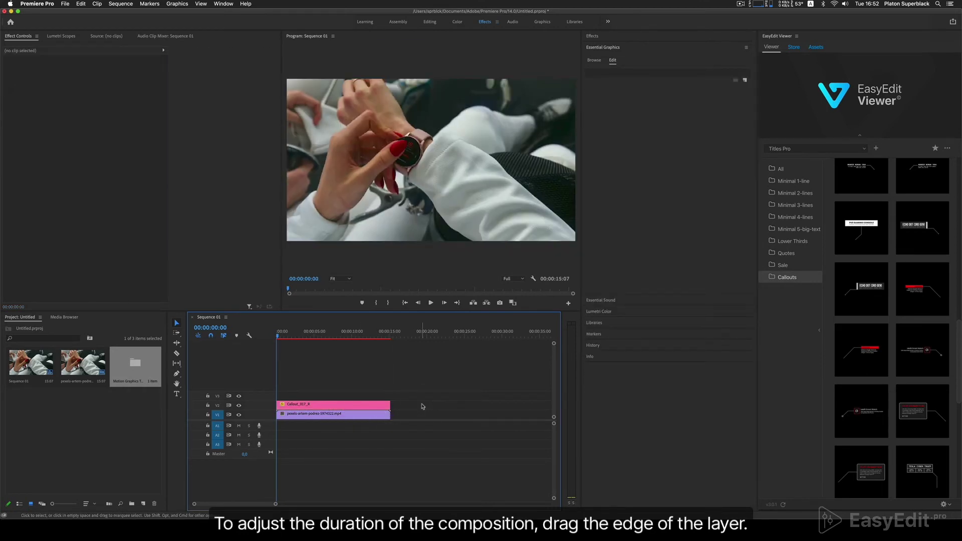
# At 00:00:03:00, change the callout's Text 1 to "Letsfit Smartwatch"
pyautogui.moveTo(279, 335); pyautogui.dragTo(299, 337)
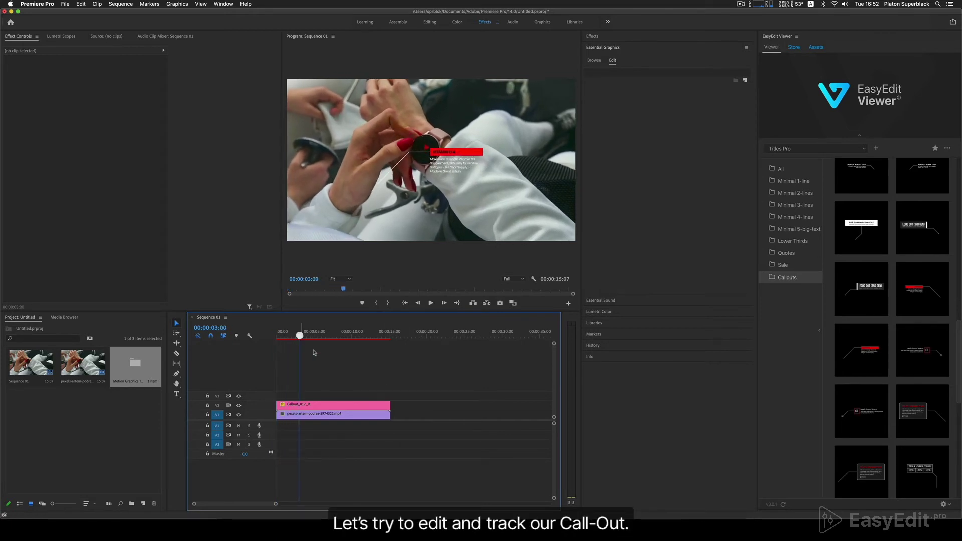
pyautogui.click(349, 406)
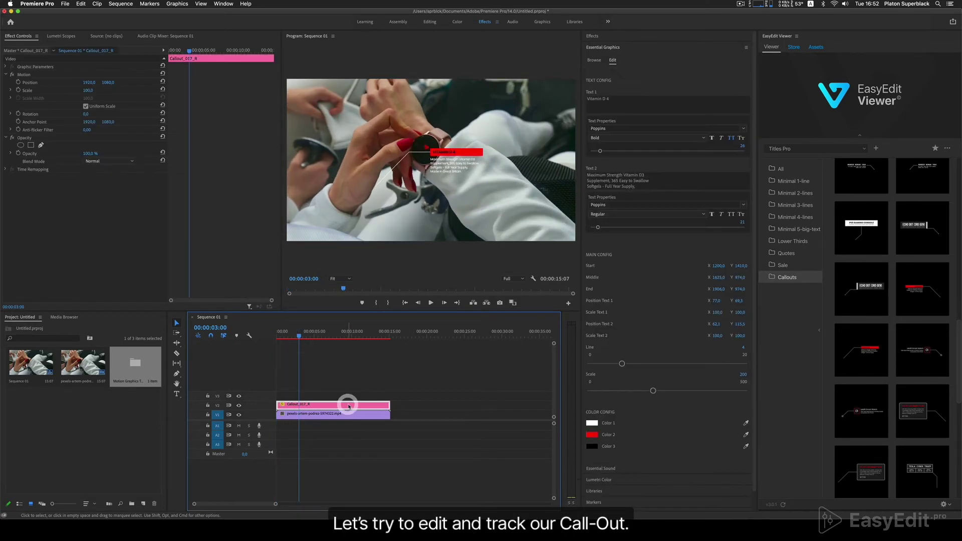
pyautogui.click(618, 101)
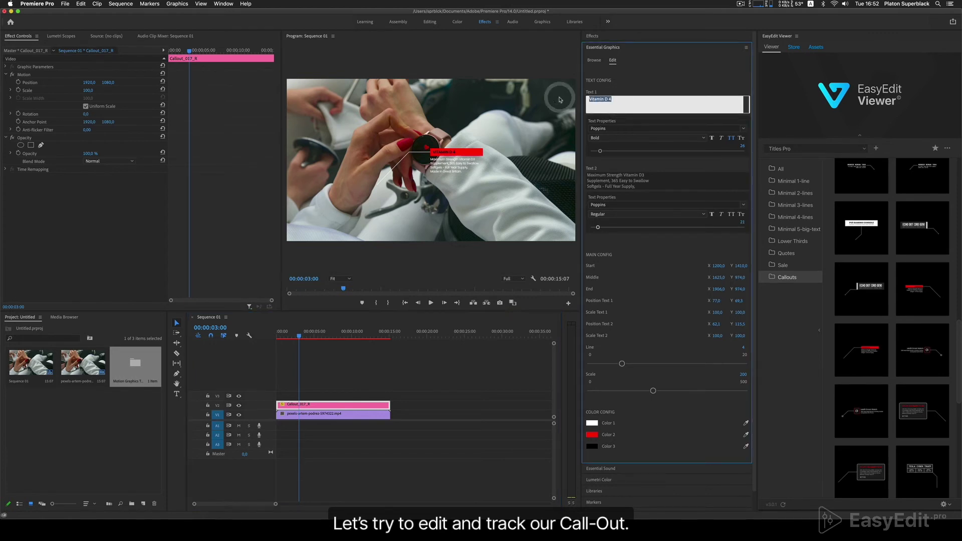
pyautogui.write('Letsfit Smartwatch')
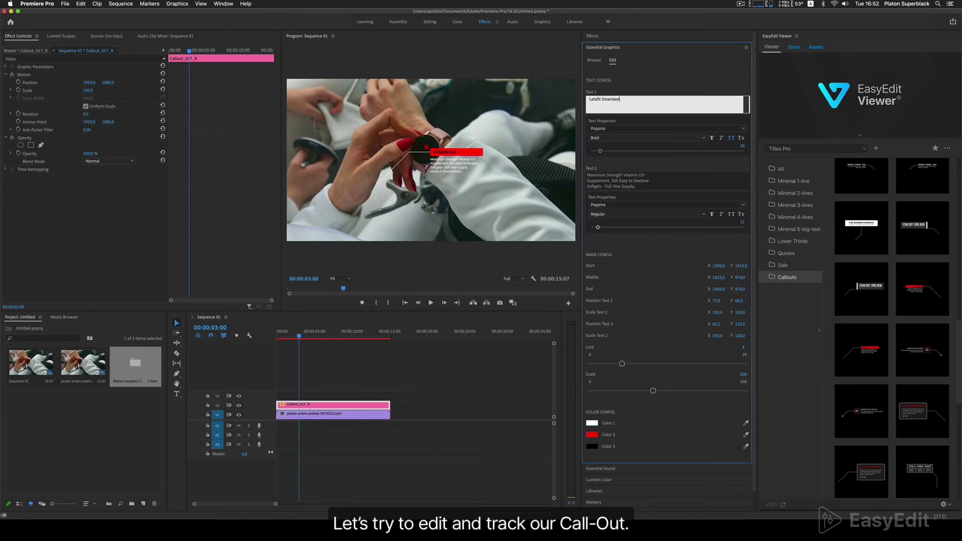
# Set the callout's Text 2 to "With heart rate monitor and activity tracker. Compatible with iPhone.", breaking the line after "activity"
pyautogui.click(642, 181)
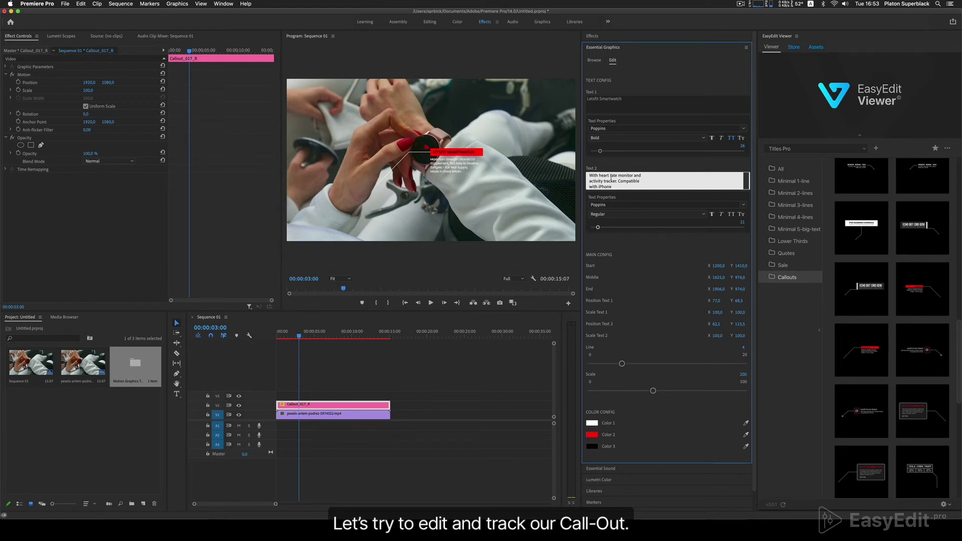
pyautogui.press('BackSpace')
pyautogui.click(671, 176)
pyautogui.press('Return')
pyautogui.click(630, 182)
pyautogui.press('Delete')
pyautogui.click(656, 176)
pyautogui.press('Return')
pyautogui.click(607, 181)
pyautogui.press('Delete')
pyautogui.write('.')
pyautogui.click(629, 242)
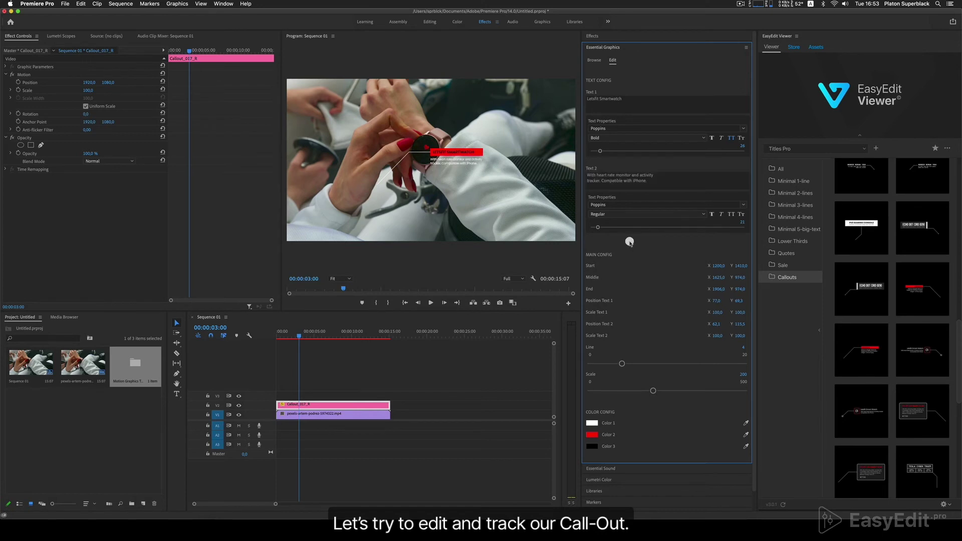
# Enlarge the callout's scale to 317 and shift its heading by setting Position Text 1 X to 99
pyautogui.moveTo(652, 390); pyautogui.dragTo(687, 391)
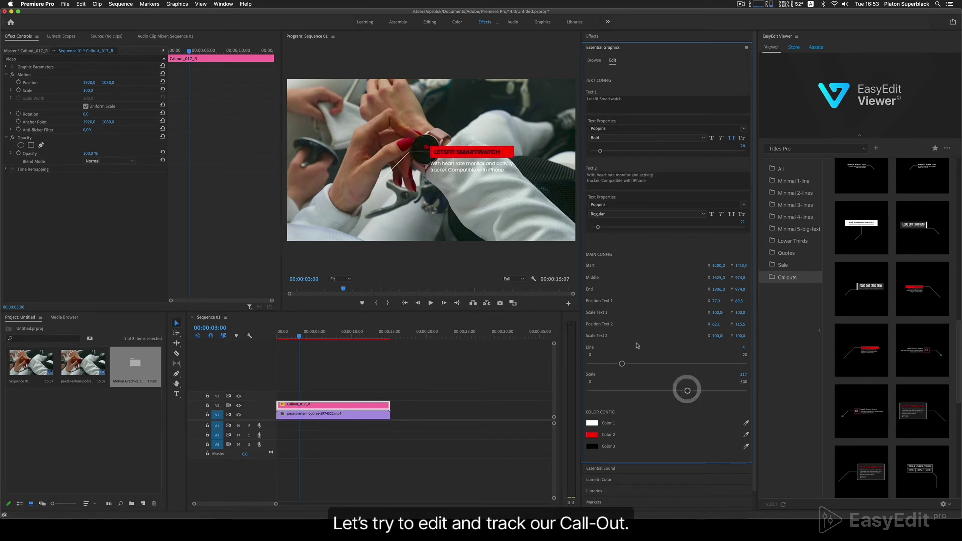
pyautogui.moveTo(716, 300); pyautogui.dragTo(723, 300)
pyautogui.click(746, 422)
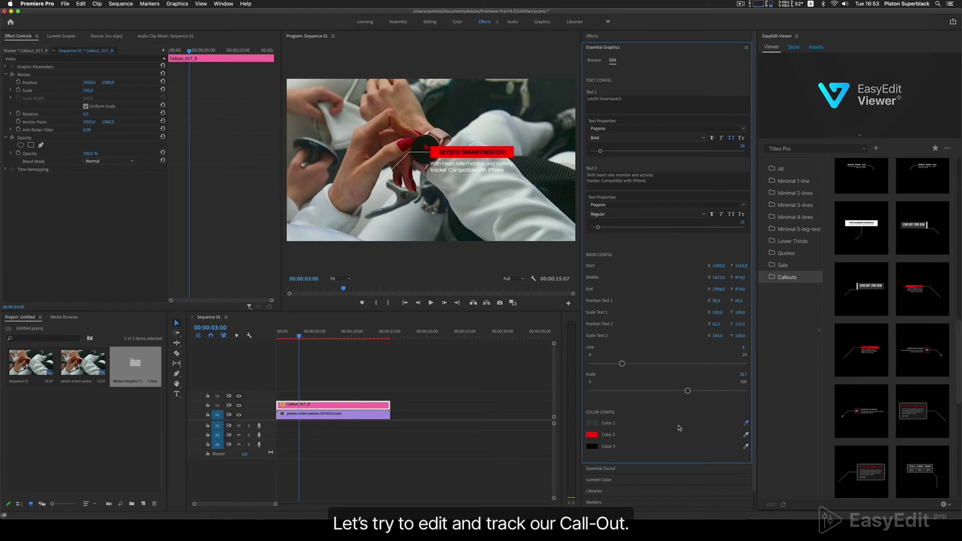
pyautogui.click(594, 425)
pyautogui.moveTo(403, 238); pyautogui.dragTo(390, 219)
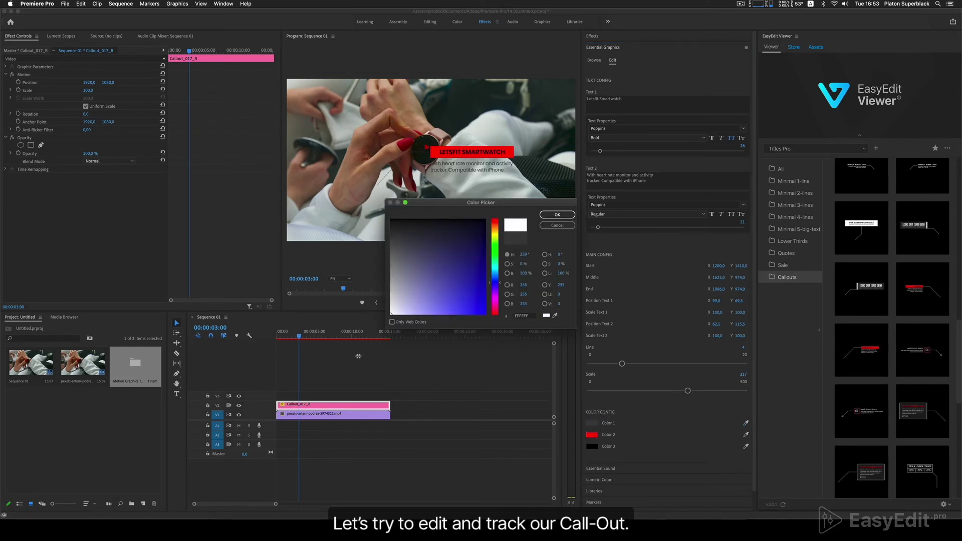
pyautogui.click(556, 215)
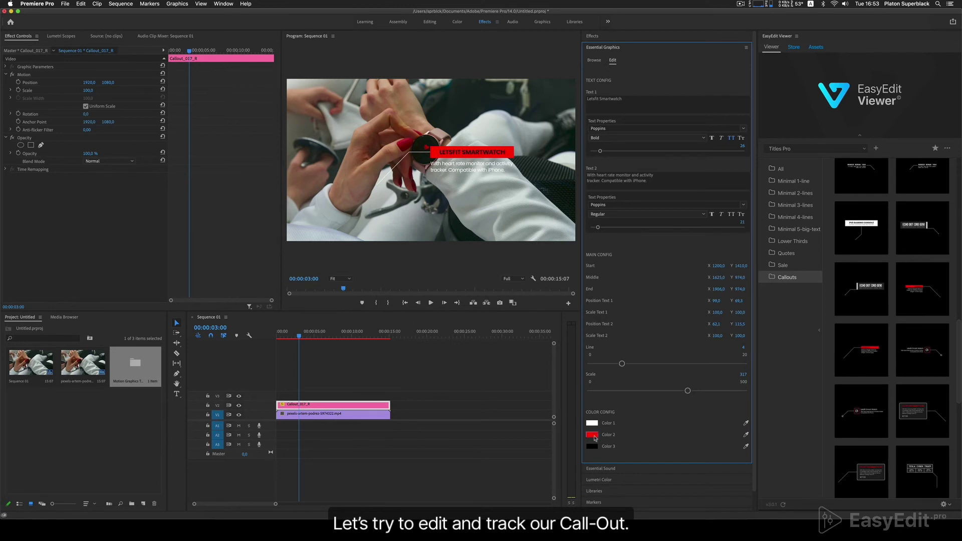
# Change the callout's Color 2 to cyan, 00F1FF
pyautogui.click(591, 434)
pyautogui.moveTo(494, 253); pyautogui.dragTo(494, 265)
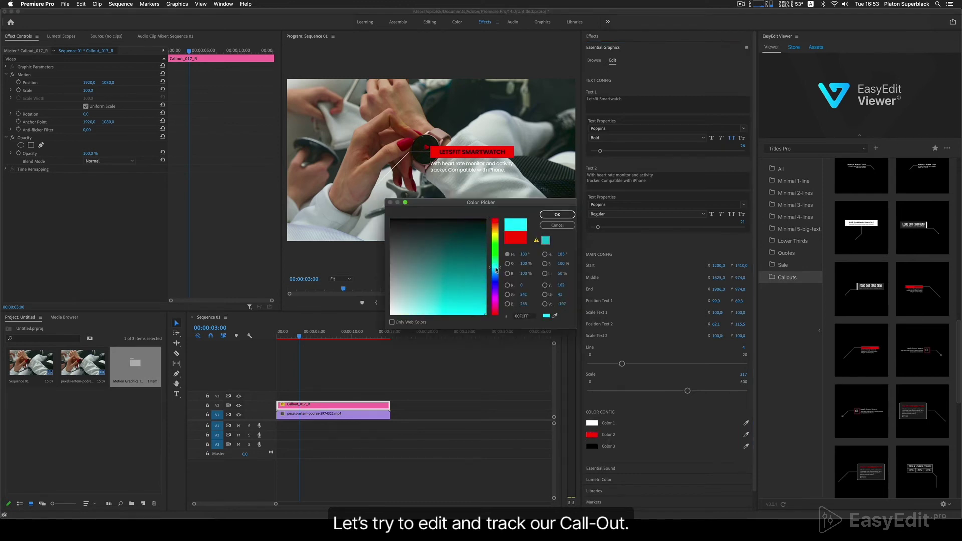
pyautogui.click(556, 214)
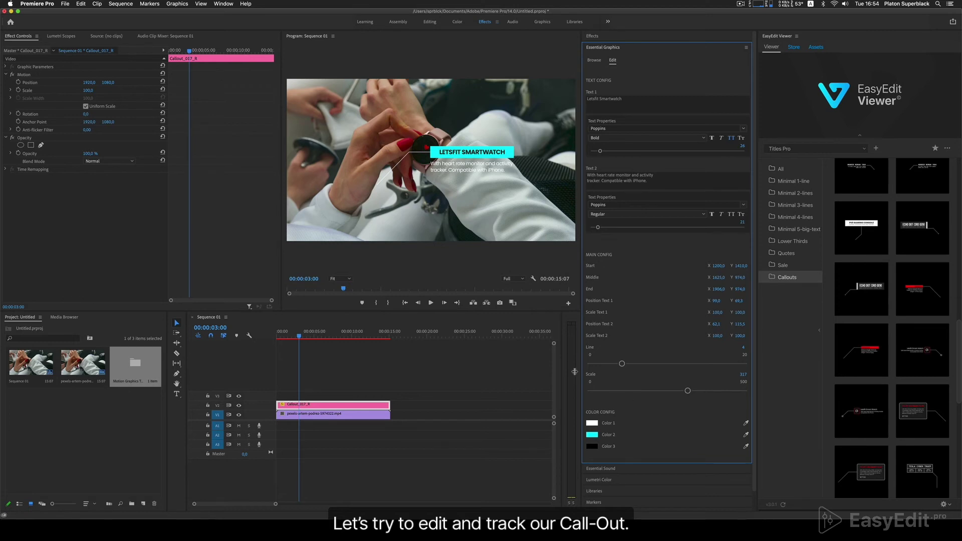
# At 00:00:03:08, move the callout's End point to X 2262, Y 583 and set its Middle point's Y to 583
pyautogui.click(301, 336)
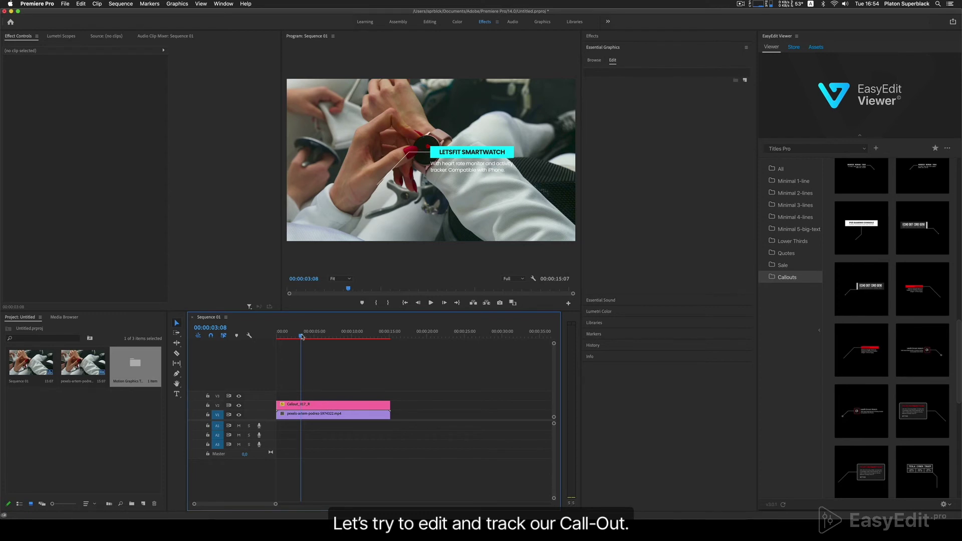
pyautogui.click(318, 408)
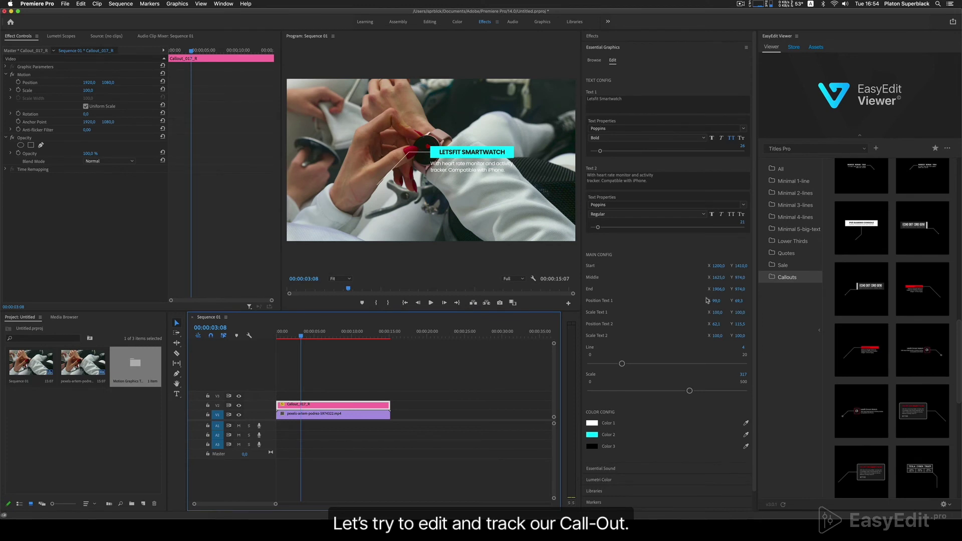
pyautogui.moveTo(718, 289)
pyautogui.mouseDown()
pyautogui.moveTo(703, 292)
pyautogui.moveTo(742, 289)
pyautogui.moveTo(714, 289)
pyautogui.mouseUp()
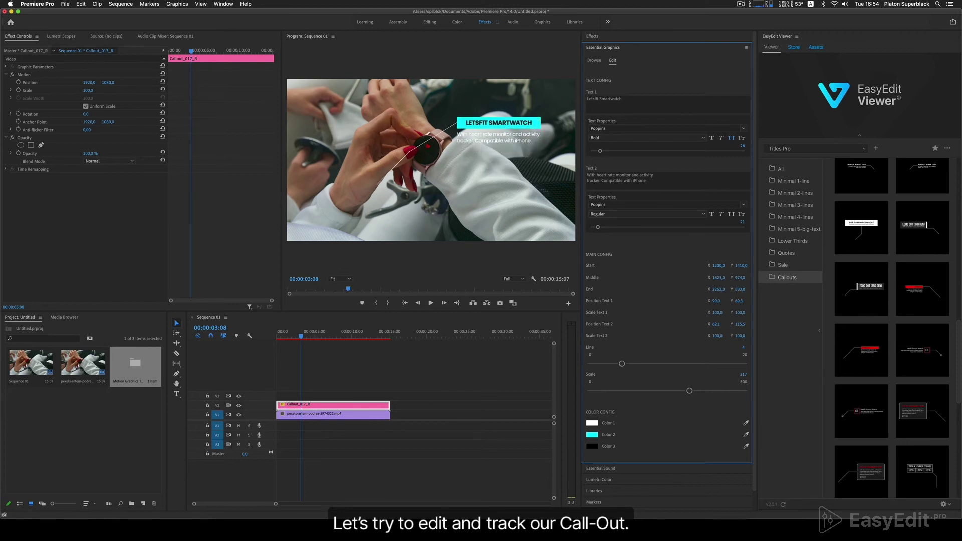
pyautogui.click(742, 289)
pyautogui.click(741, 277)
pyautogui.write('583')
pyautogui.press('Return')
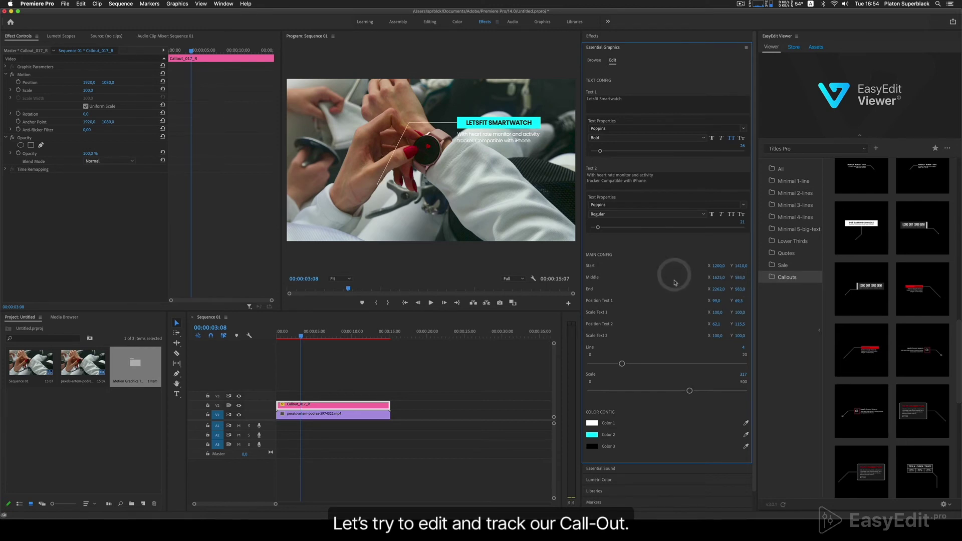
# Set the callout's Start to X 2037, Y 830, Middle X to 2240, End X to 2362 and scale to 286
pyautogui.moveTo(715, 270); pyautogui.dragTo(713, 298)
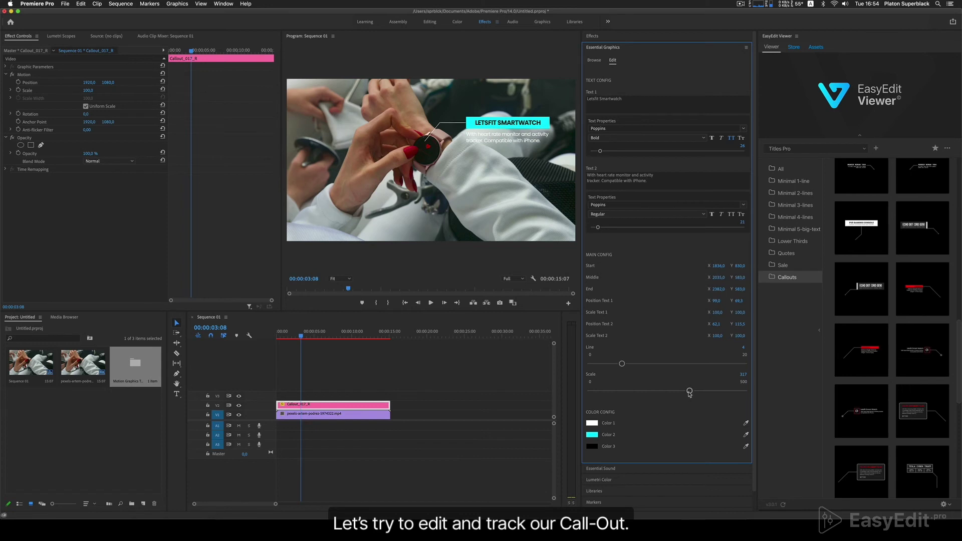
pyautogui.moveTo(689, 391); pyautogui.dragTo(677, 392)
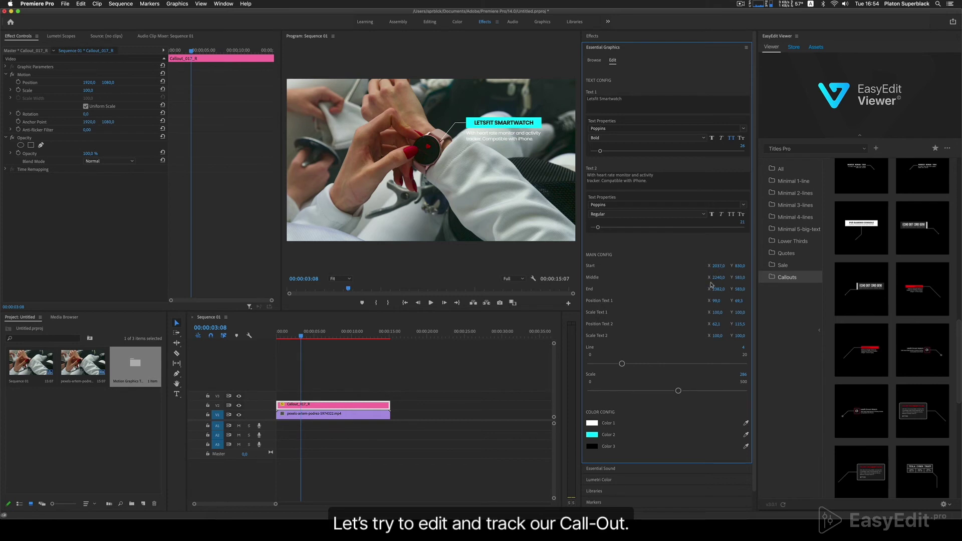
# Deselect the callout clip and move the playhead back to 00:00:00:12
pyautogui.click(382, 383)
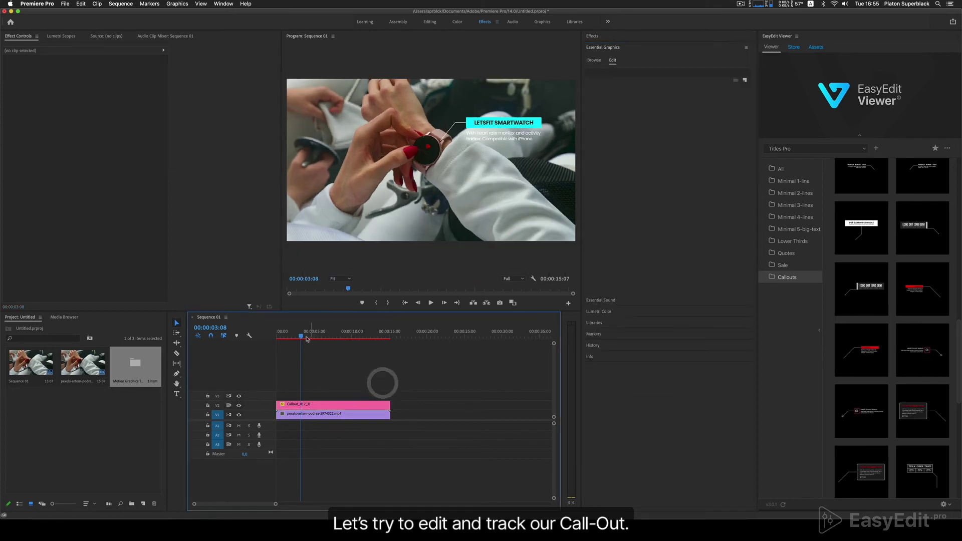
pyautogui.moveTo(301, 336); pyautogui.dragTo(280, 339)
pyautogui.click(279, 340)
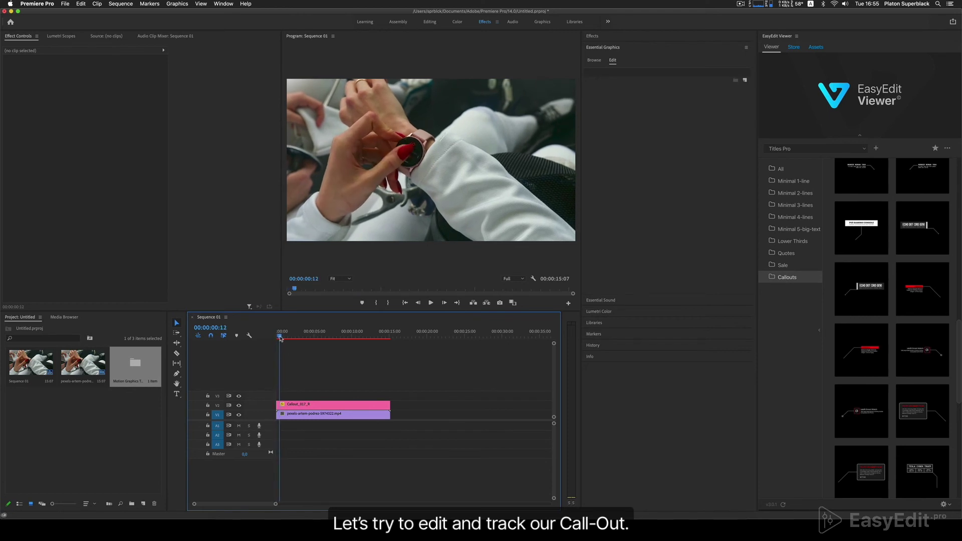
# Set the callout clip's Position X to 1702 and turn on Position keyframing at 00:00:00:18
pyautogui.click(309, 408)
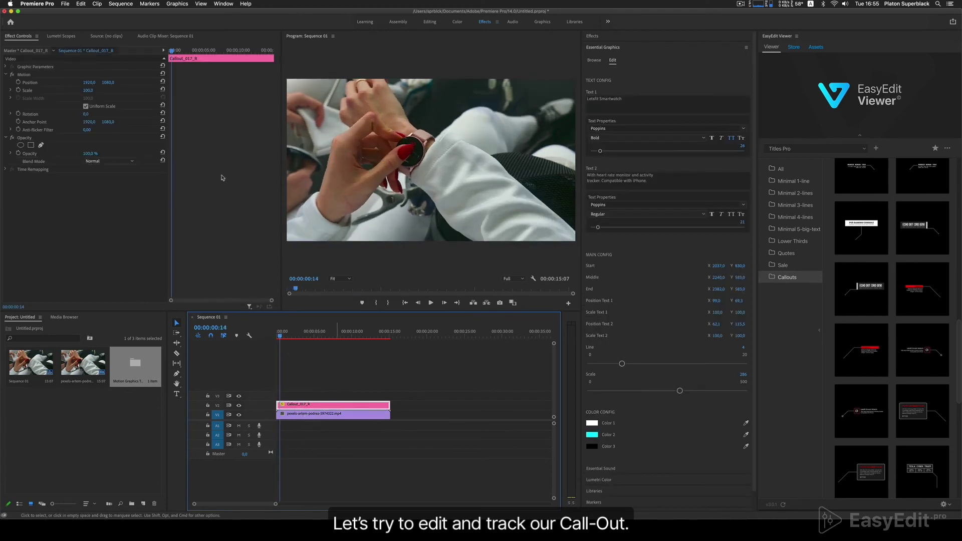
pyautogui.click(88, 84)
pyautogui.moveTo(88, 83); pyautogui.dragTo(40, 82)
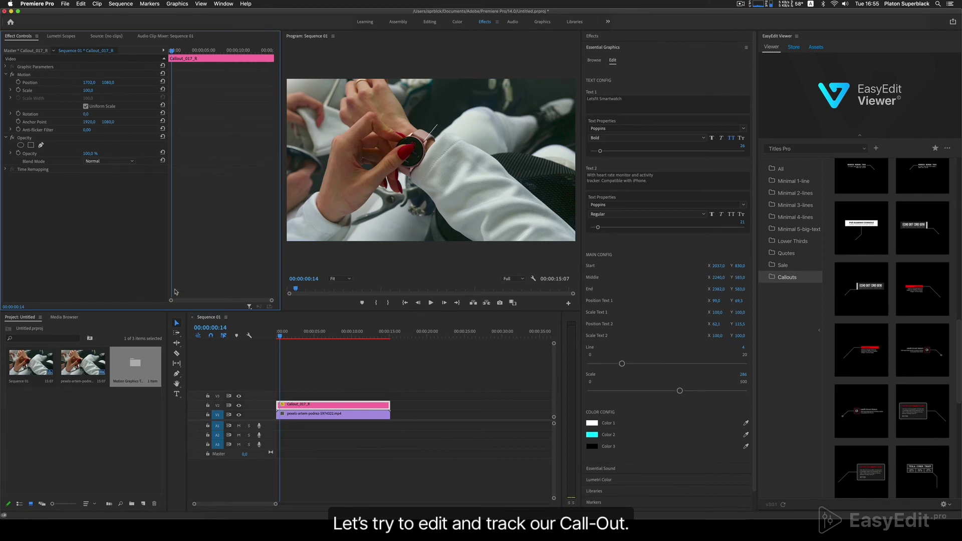
pyautogui.click(277, 337)
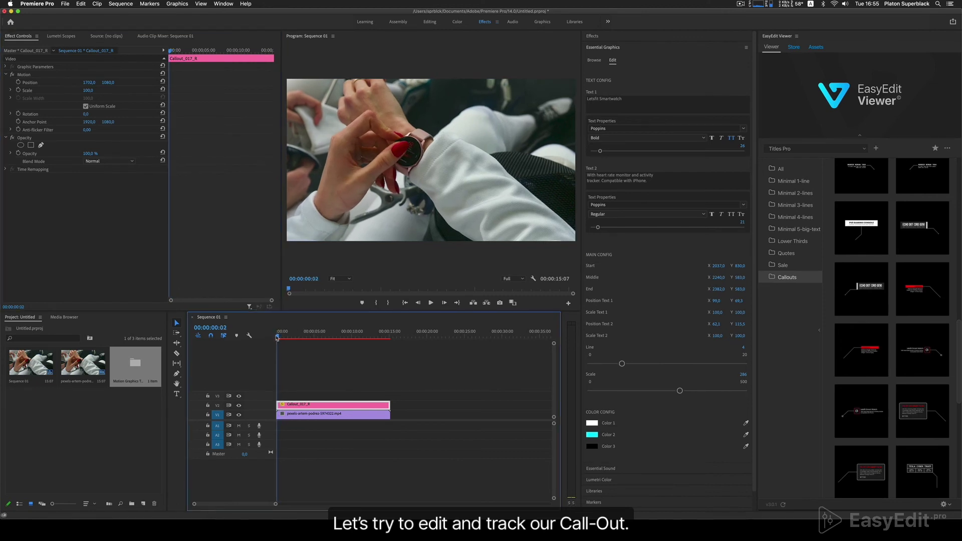
pyautogui.moveTo(276, 336); pyautogui.dragTo(281, 337)
pyautogui.click(18, 82)
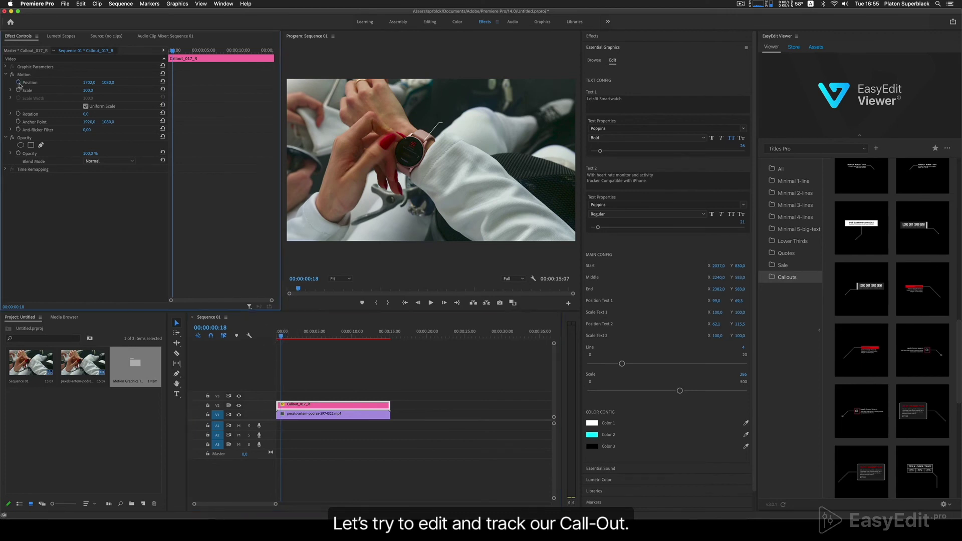
# Add a Position keyframe for the callout three frames on, at 00:00:00:21
pyautogui.click(223, 197)
pyautogui.press('Right')
pyautogui.press('Right')
pyautogui.press('Right')
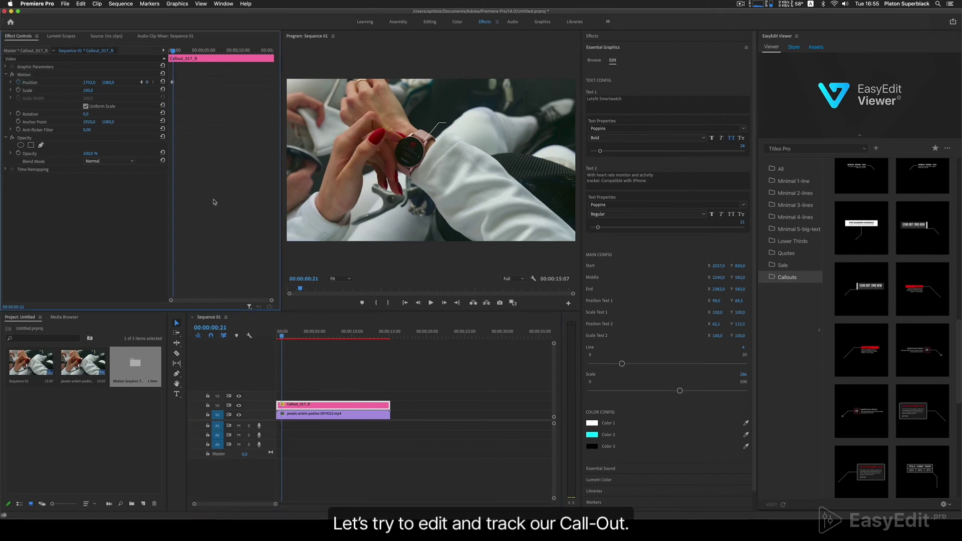
pyautogui.moveTo(271, 300); pyautogui.dragTo(250, 300)
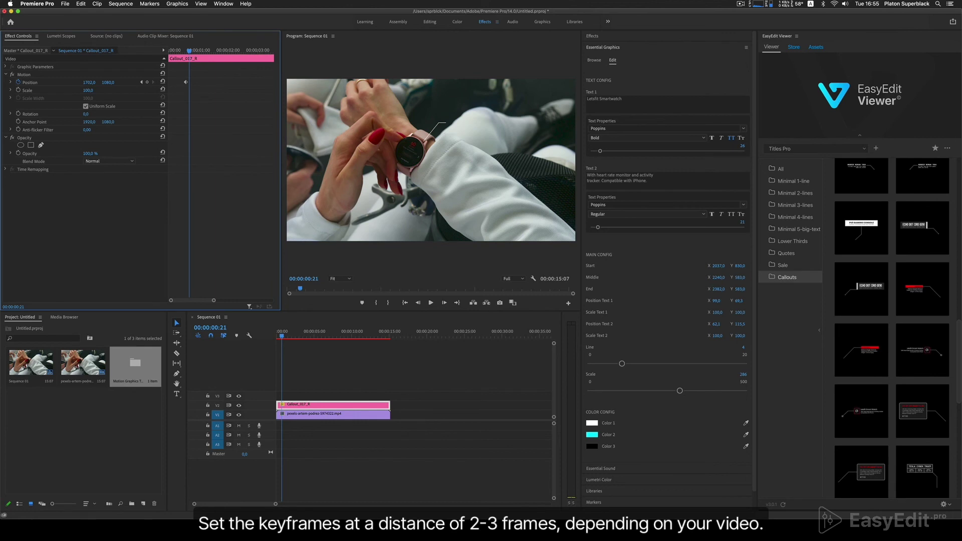
pyautogui.click(146, 82)
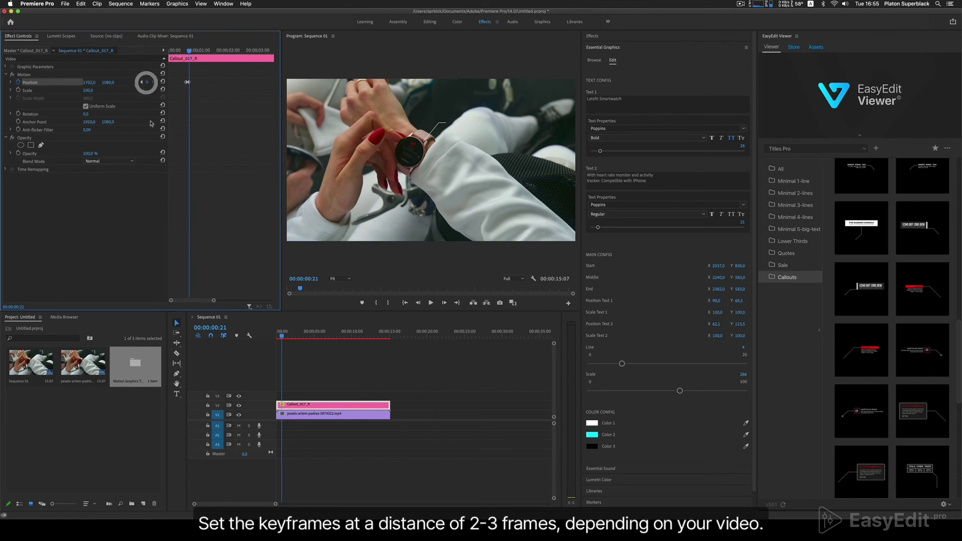
# At 00:00:00:24, set the callout's Position X to 1717 to follow the watch
pyautogui.press('Right')
pyautogui.press('Right')
pyautogui.press('Right')
pyautogui.moveTo(89, 82); pyautogui.dragTo(100, 82)
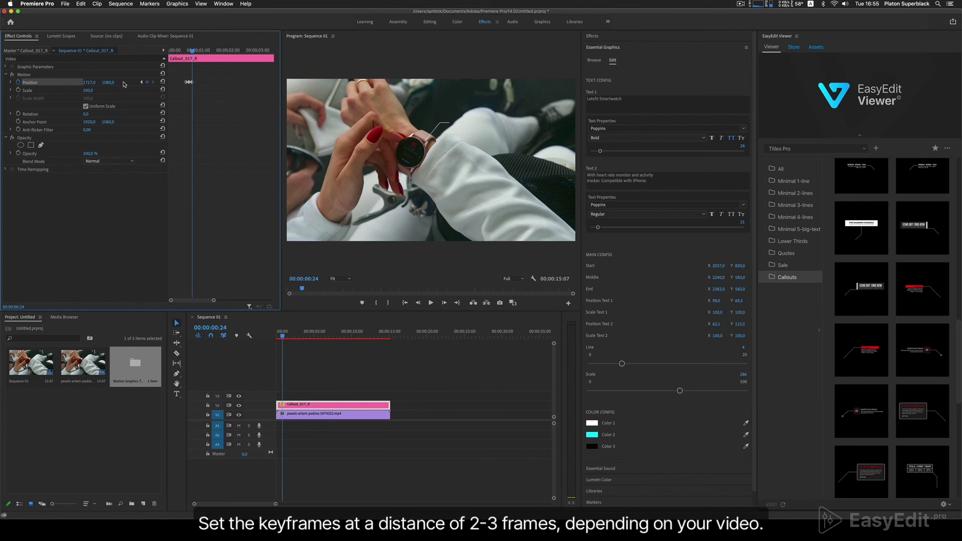
# Add Position keyframes for the callout at 00:00:00:27 and 00:00:01:00
pyautogui.click(227, 243)
pyautogui.press('Right')
pyautogui.press('Right')
pyautogui.press('Right')
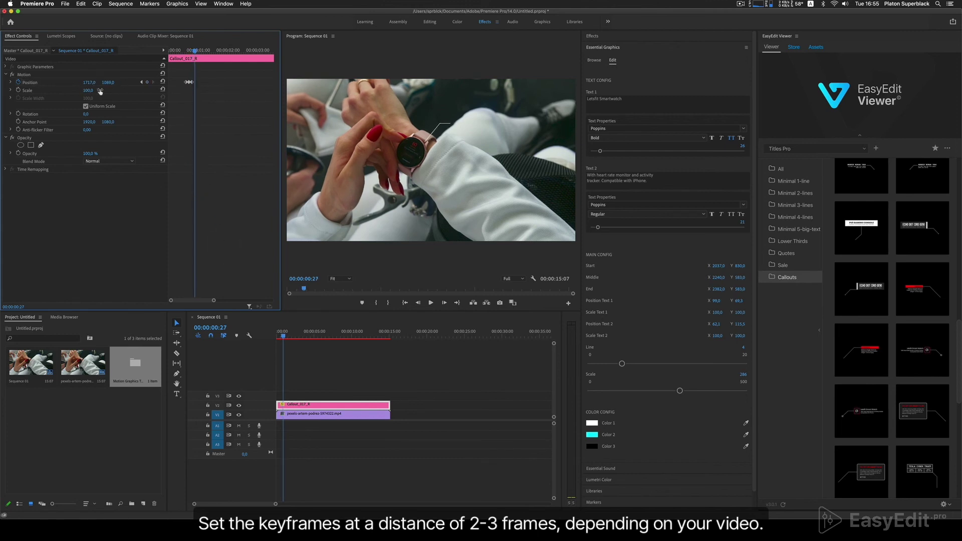
pyautogui.click(147, 82)
pyautogui.press('Right')
pyautogui.press('Right')
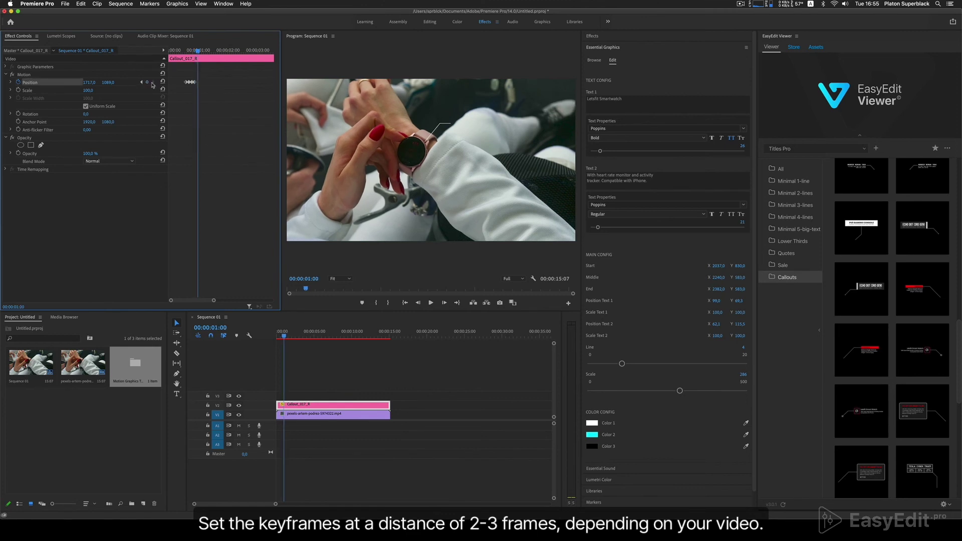
pyautogui.press('Right')
pyautogui.click(147, 82)
# Keyframe the callout's Position X at 1742 on 00:00:01:03 and at 1757 on 00:00:01:06
pyautogui.click(219, 224)
pyautogui.press('Right')
pyautogui.press('Right')
pyautogui.press('Right')
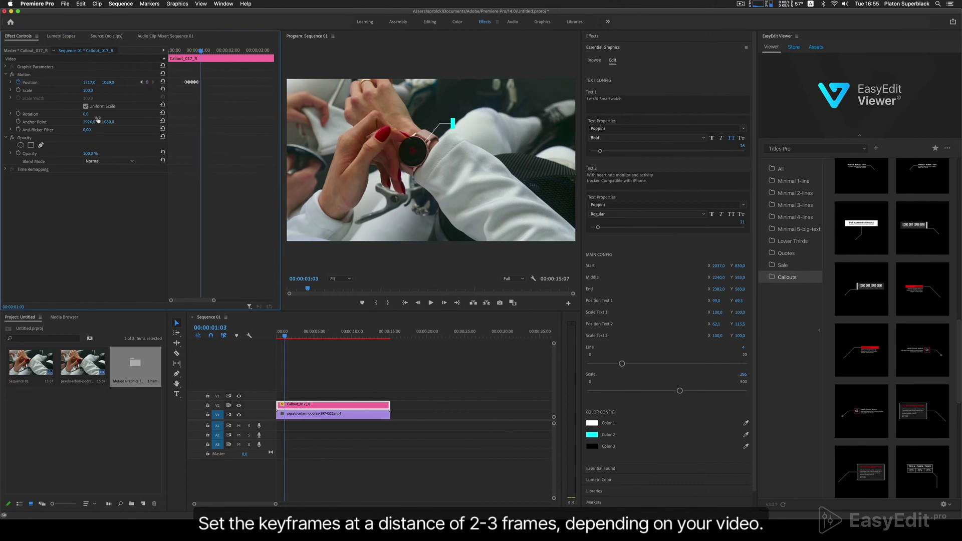
pyautogui.moveTo(84, 82); pyautogui.dragTo(93, 82)
pyautogui.click(222, 214)
pyautogui.press('Right')
pyautogui.press('Right')
pyautogui.press('Right')
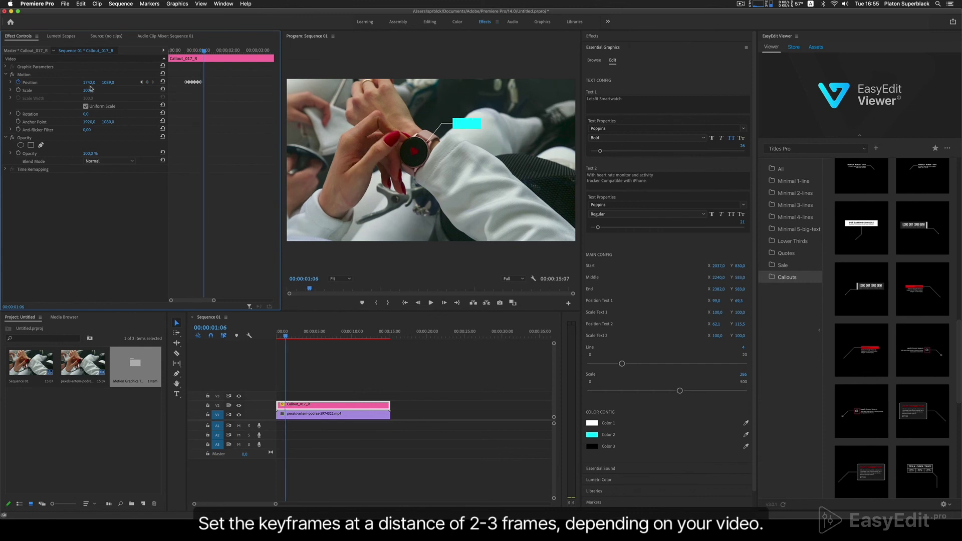
# At 00:00:01:09, set the callout's Position to X 1768, Y 1103
pyautogui.click(214, 212)
pyautogui.press('Right')
pyautogui.press('Right')
pyautogui.press('Right')
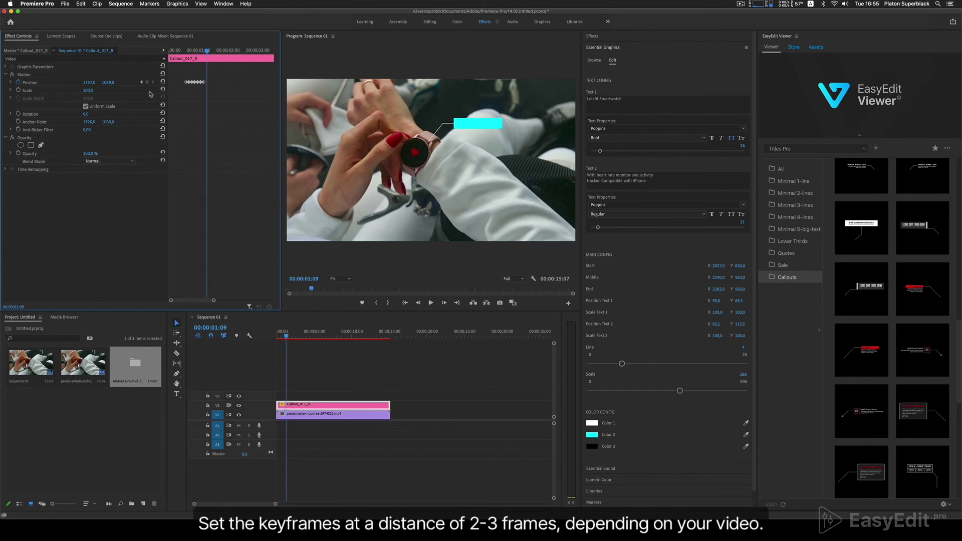
pyautogui.moveTo(86, 82); pyautogui.dragTo(113, 82)
# At 00:00:01:12, set the callout's Position to X 1774, Y 1117
pyautogui.click(235, 233)
pyautogui.press('Right')
pyautogui.press('Right')
pyautogui.press('Right')
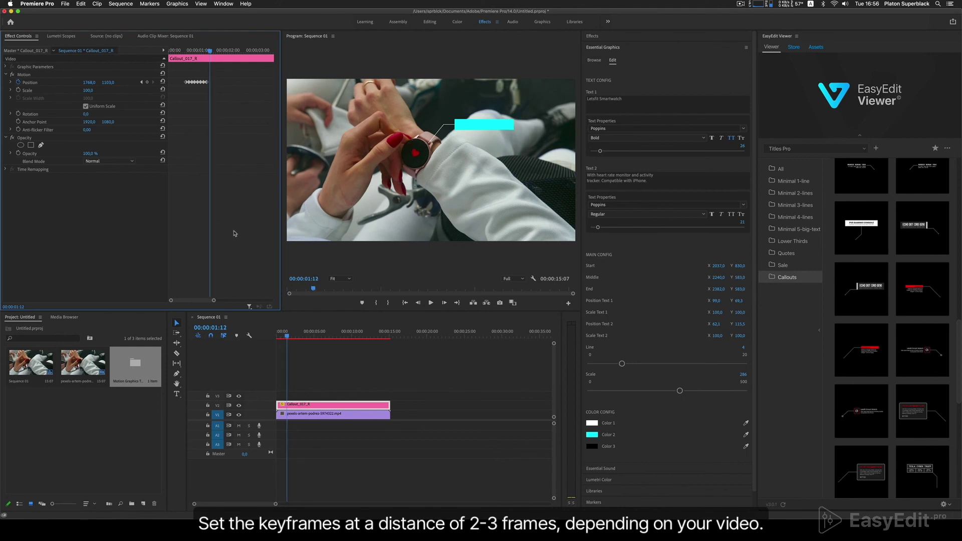
pyautogui.moveTo(90, 82); pyautogui.dragTo(100, 82)
# Keyframe the callout's Position at 00:00:01:15 and 00:00:01:18, moving X to about 1784
pyautogui.click(238, 276)
pyautogui.press('Right')
pyautogui.press('Right')
pyautogui.press('Right')
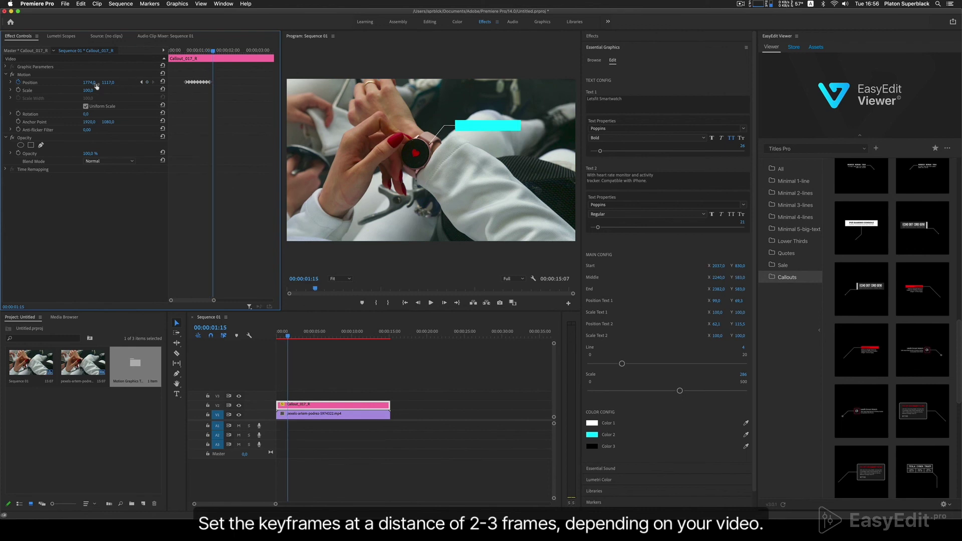
pyautogui.click(220, 197)
pyautogui.click(147, 82)
pyautogui.press('Right')
pyautogui.press('Right')
pyautogui.press('Right')
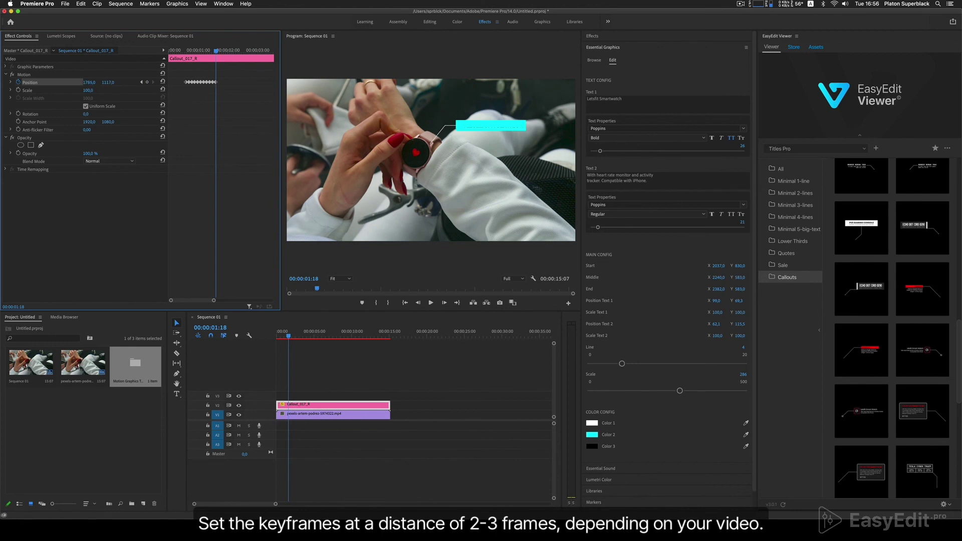
# At 00:00:01:21, set the callout's Position to X 1797, Y 1094
pyautogui.click(227, 215)
pyautogui.press('Right')
pyautogui.press('Right')
pyautogui.press('Right')
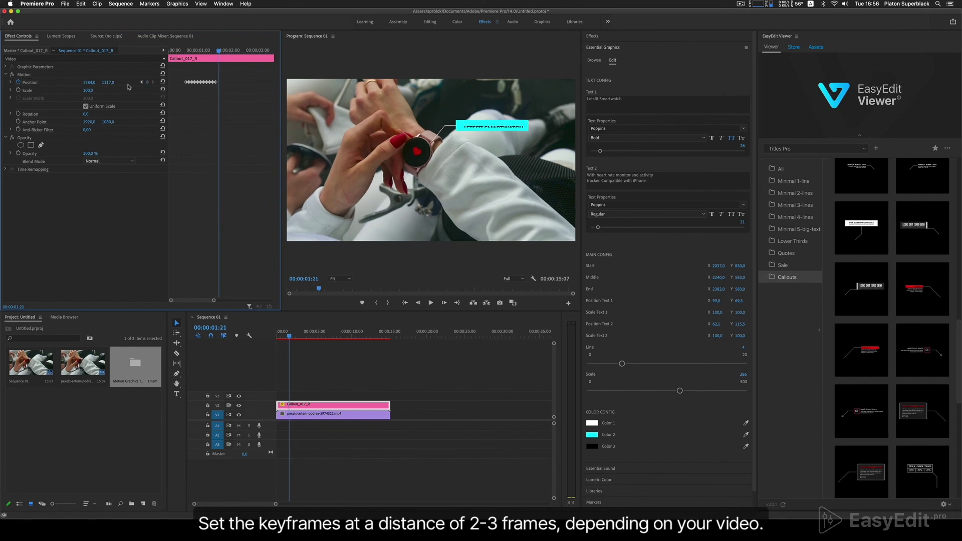
pyautogui.moveTo(112, 83); pyautogui.dragTo(95, 83)
# At 00:00:01:24, set the callout's Position to X 1806, Y 1090
pyautogui.click(241, 197)
pyautogui.press('Right')
pyautogui.press('Right')
pyautogui.press('Right')
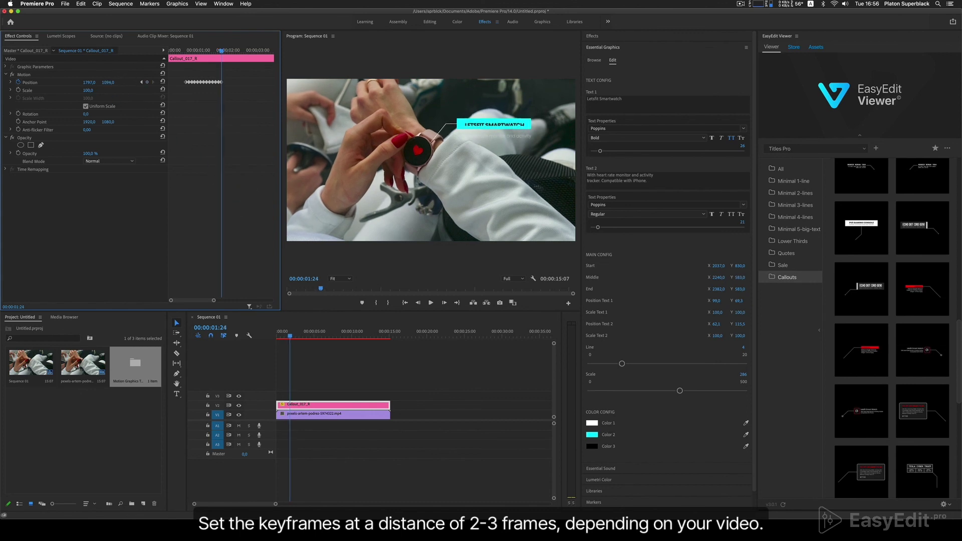
pyautogui.moveTo(108, 84); pyautogui.dragTo(113, 83)
# At 00:00:01:27, set the callout's Position to X 1817, Y 1079
pyautogui.click(256, 241)
pyautogui.press('Right')
pyautogui.press('Right')
pyautogui.press('Right')
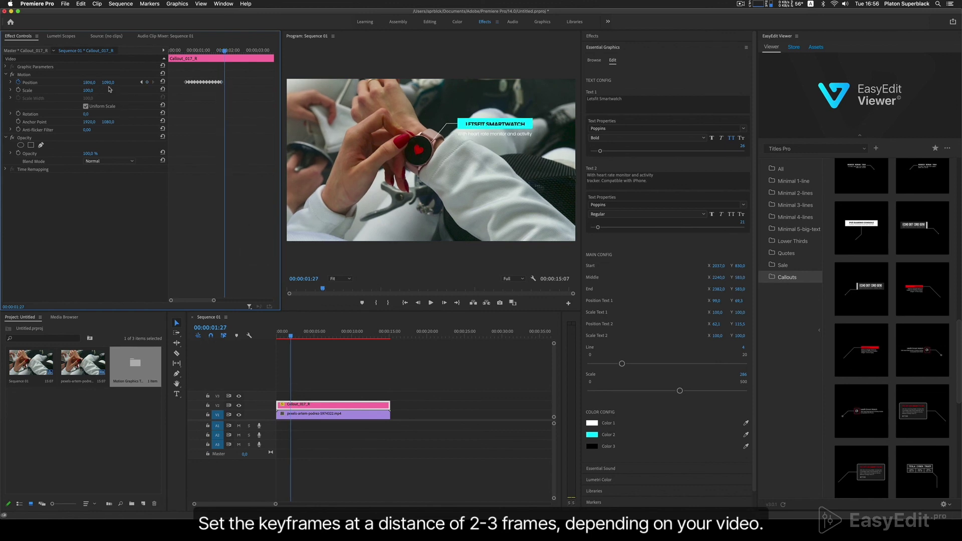
pyautogui.moveTo(108, 83); pyautogui.dragTo(94, 83)
# Add a Position keyframe at 00:00:02:00 and increase the callout's Position X slightly at 00:00:02:03 to follow the watch
pyautogui.press('Right')
pyautogui.press('Right')
pyautogui.press('Right')
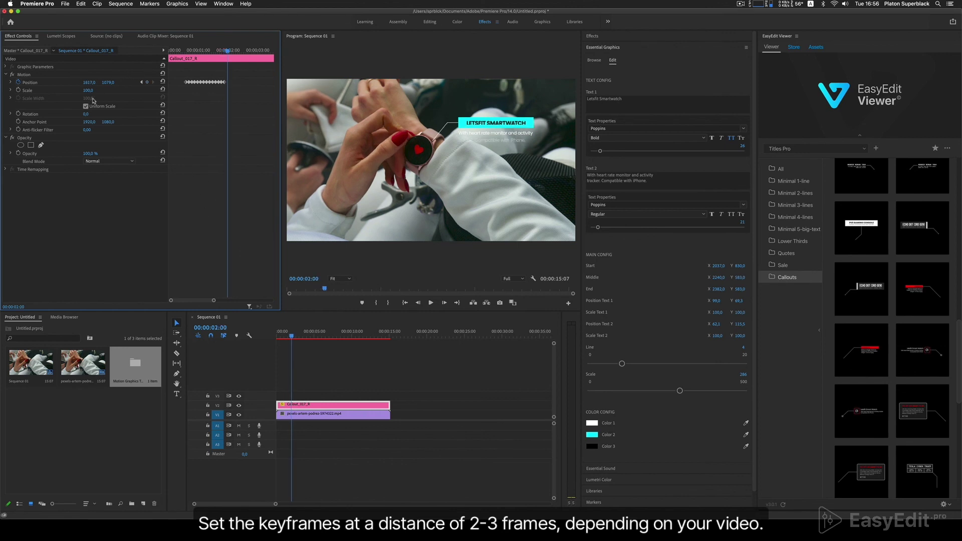
pyautogui.click(146, 82)
pyautogui.press('Right')
pyautogui.press('Right')
pyautogui.press('Right')
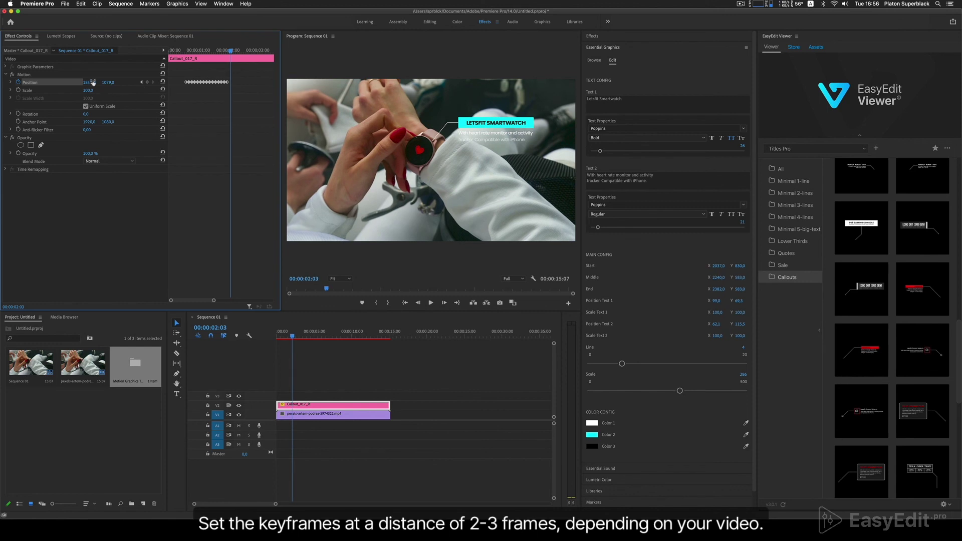
pyautogui.moveTo(90, 82); pyautogui.dragTo(97, 82)
# Keyframe the callout's Position at 00:00:02:06, 00:00:02:09 and 00:00:02:12, ending at X 1876, Y 1082
pyautogui.press('Right')
pyautogui.press('Right')
pyautogui.press('Right')
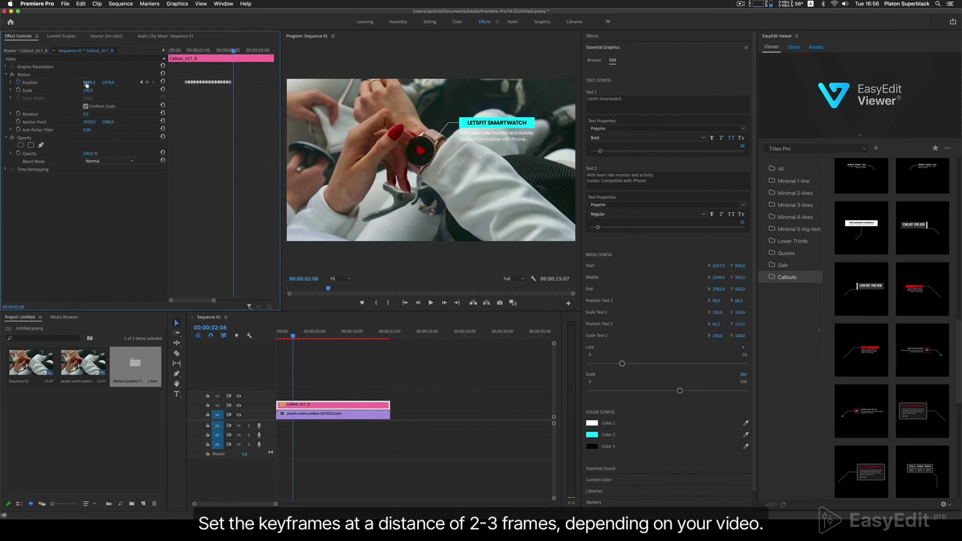
pyautogui.moveTo(86, 82)
pyautogui.mouseDown()
pyautogui.moveTo(109, 82)
pyautogui.moveTo(93, 82)
pyautogui.mouseUp()
pyautogui.click(209, 211)
pyautogui.press('Right')
pyautogui.press('Right')
pyautogui.press('Right')
pyautogui.click(193, 198)
pyautogui.press('Right')
pyautogui.press('Right')
pyautogui.press('Right')
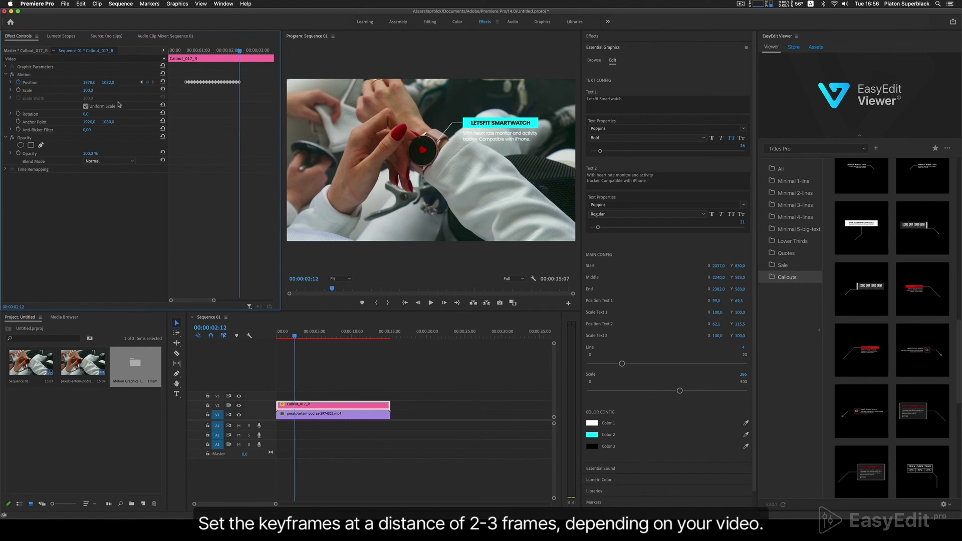
# At 00:00:02:15, increase the callout's Position X slightly and set Y to 1078
pyautogui.click(210, 210)
pyautogui.press('Right')
pyautogui.press('Right')
pyautogui.press('Right')
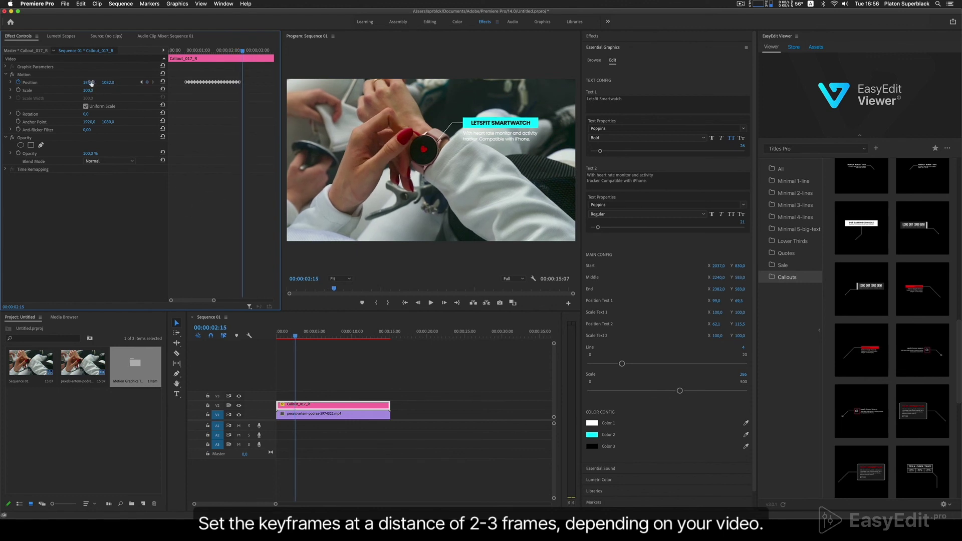
pyautogui.moveTo(91, 82); pyautogui.dragTo(109, 82)
# Return the playhead to 00:00:00:01 and keyframe the callout's Position X at 1665
pyautogui.click(195, 178)
pyautogui.press('Right')
pyautogui.press('Right')
pyautogui.press('Right')
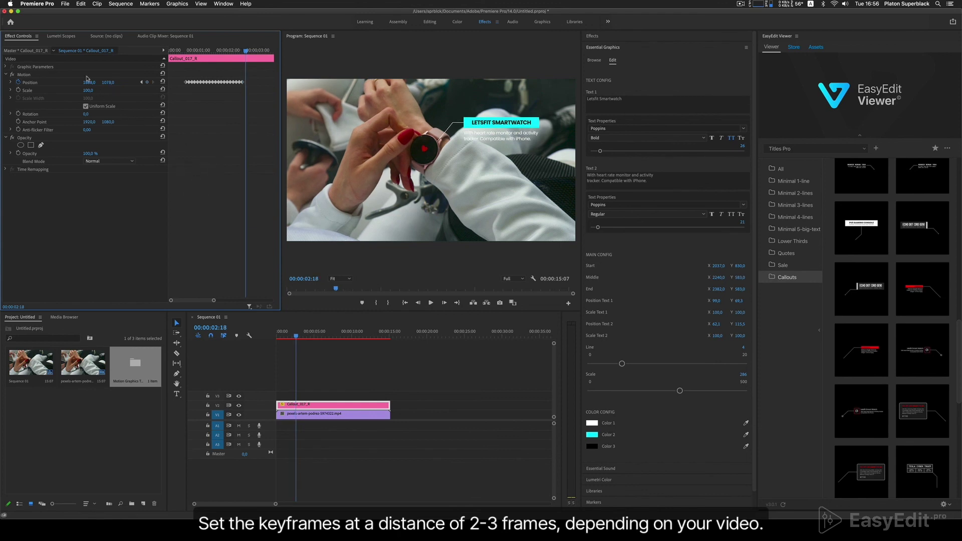
pyautogui.click(230, 197)
pyautogui.moveTo(245, 50); pyautogui.dragTo(170, 74)
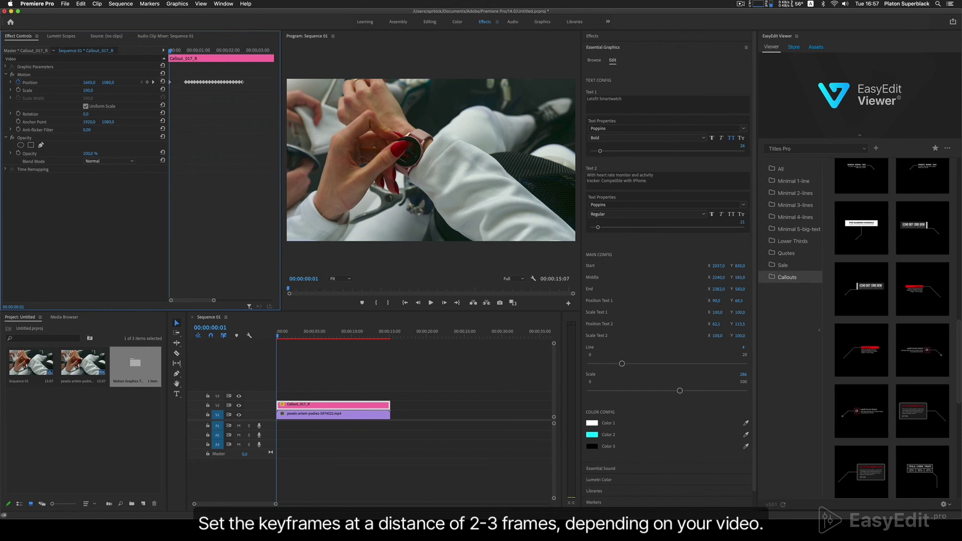
# Keyframe the callout's Position at 00:00:00:04 and 00:00:00:07 to match the watch's early movement
pyautogui.click(233, 176)
pyautogui.press('Right')
pyautogui.press('Right')
pyautogui.press('Right')
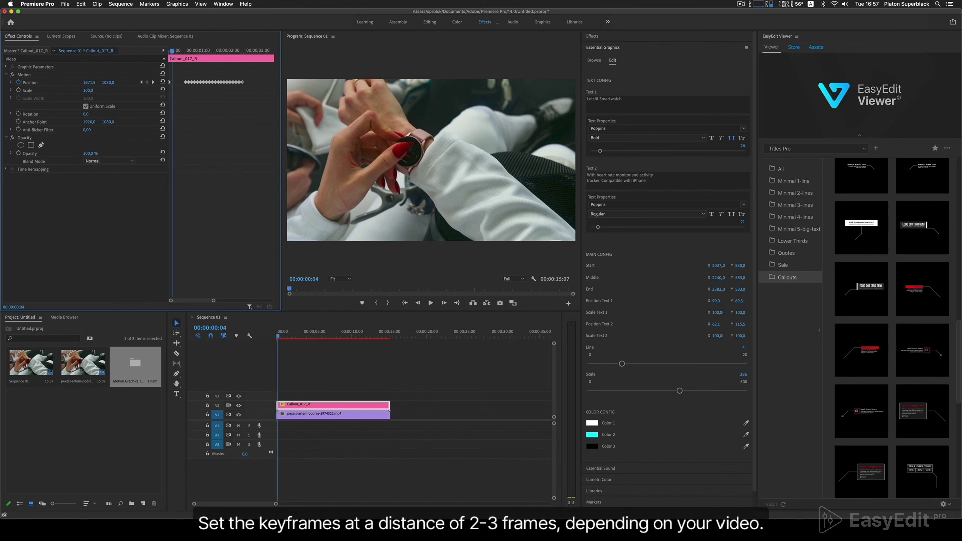
pyautogui.press('Right')
pyautogui.press('Right')
pyautogui.press('Right')
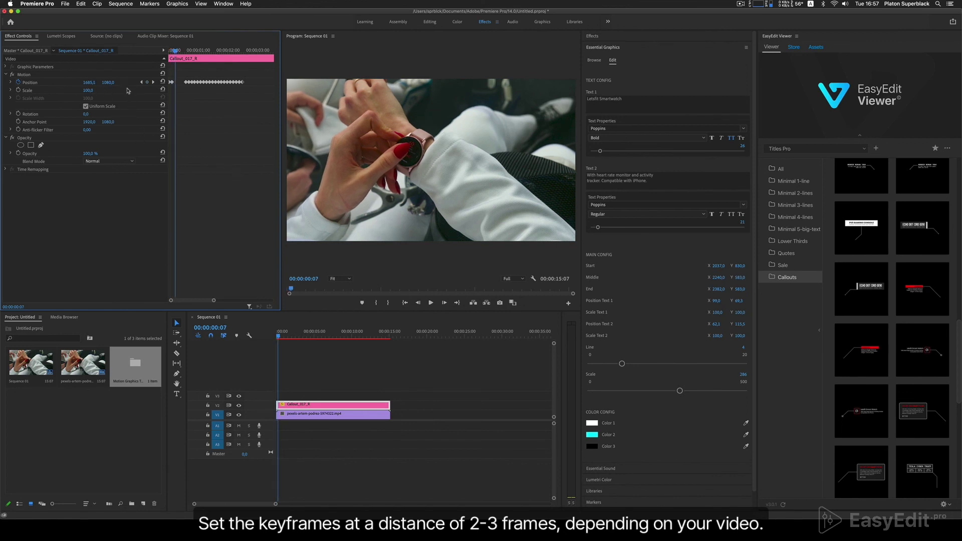
pyautogui.click(148, 82)
# Add Position keyframes for the callout at 00:00:00:10 and 00:00:00:13
pyautogui.press('Right')
pyautogui.press('Right')
pyautogui.press('Right')
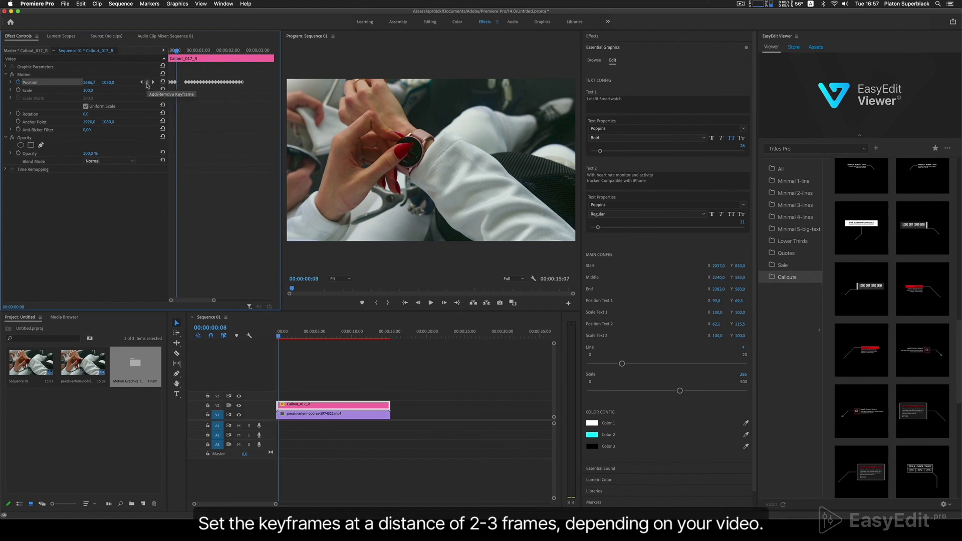
pyautogui.click(148, 82)
pyautogui.press('Right')
pyautogui.press('Right')
pyautogui.press('Right')
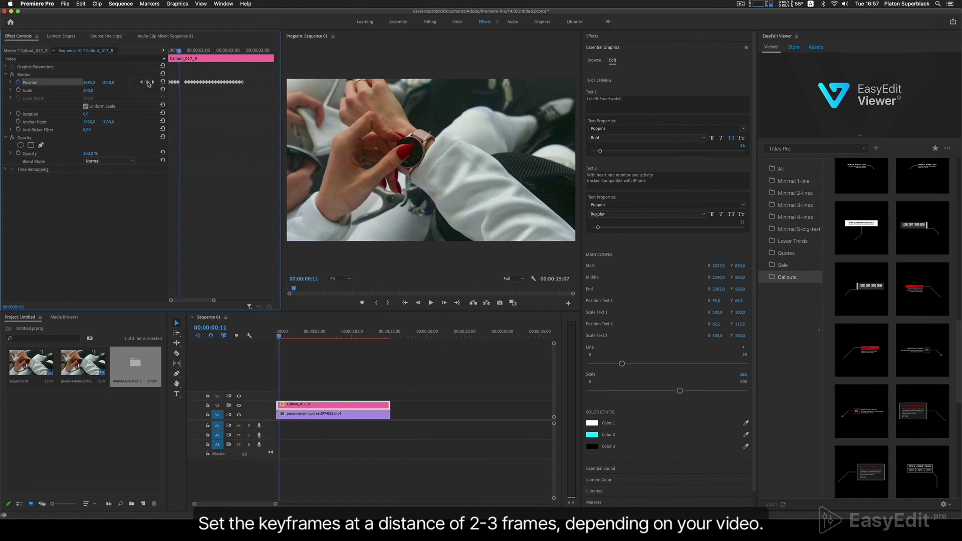
pyautogui.click(148, 82)
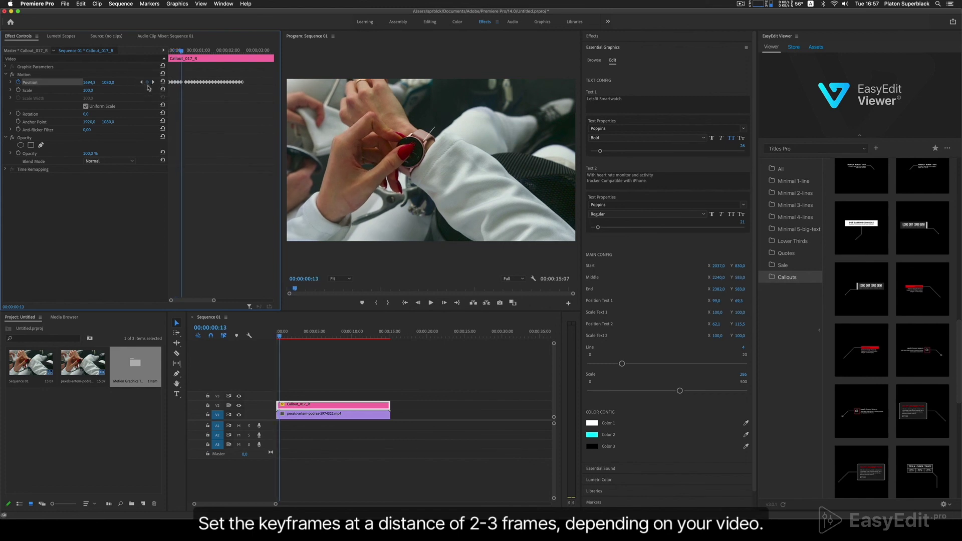
# Add a Position keyframe for the callout at 00:00:00:15
pyautogui.press('Right')
pyautogui.press('Right')
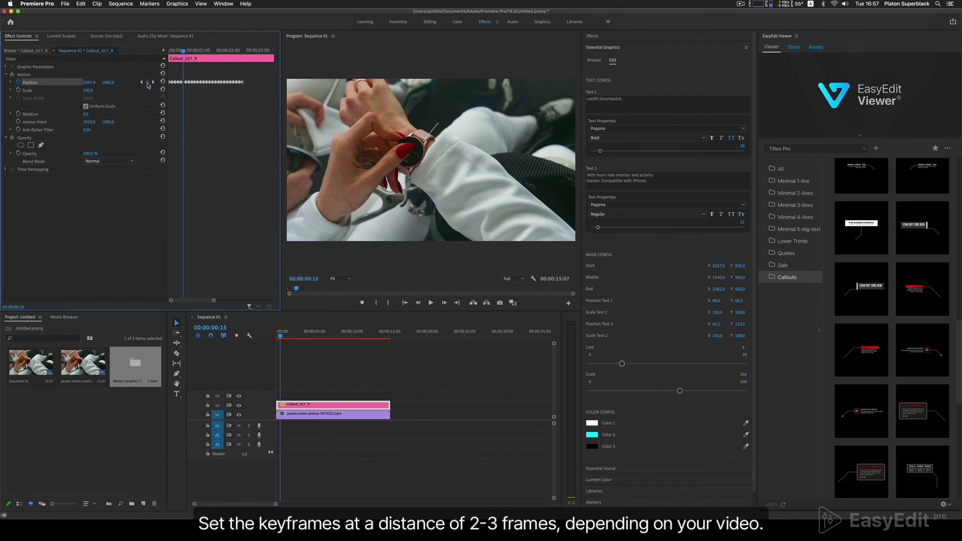
pyautogui.click(148, 83)
# Scrub through the keyframed section up to 00:00:02:05 to check how the callout follows the watch
pyautogui.click(234, 175)
pyautogui.moveTo(187, 58); pyautogui.dragTo(171, 58)
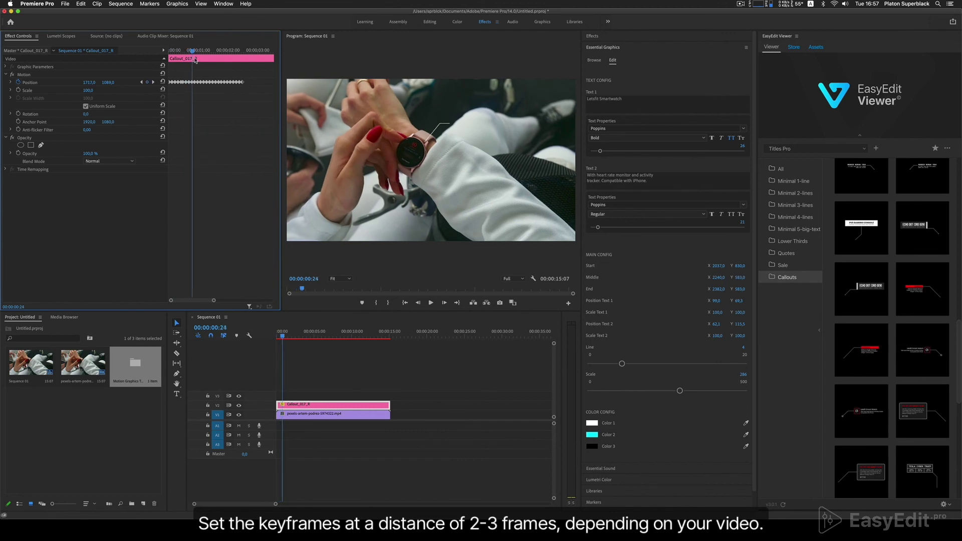
pyautogui.moveTo(196, 60); pyautogui.dragTo(230, 62)
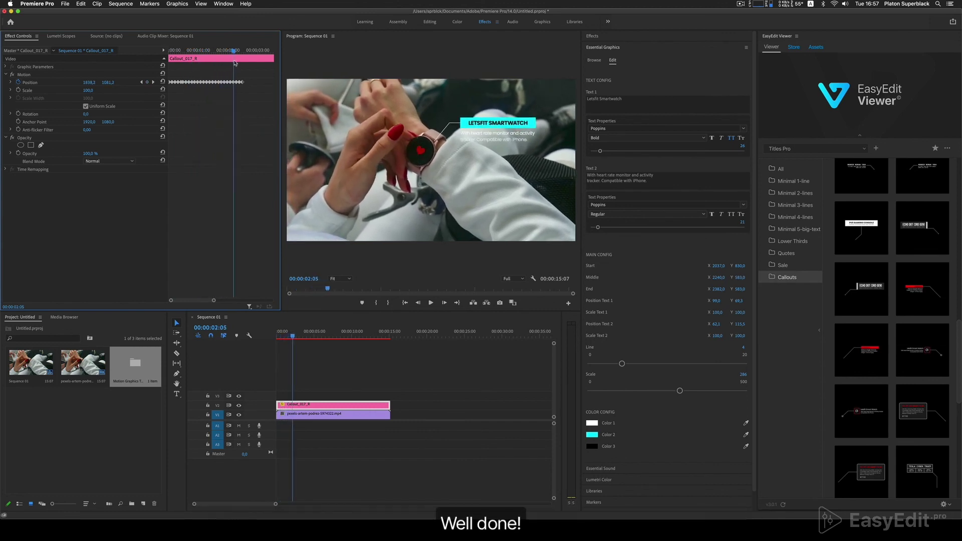